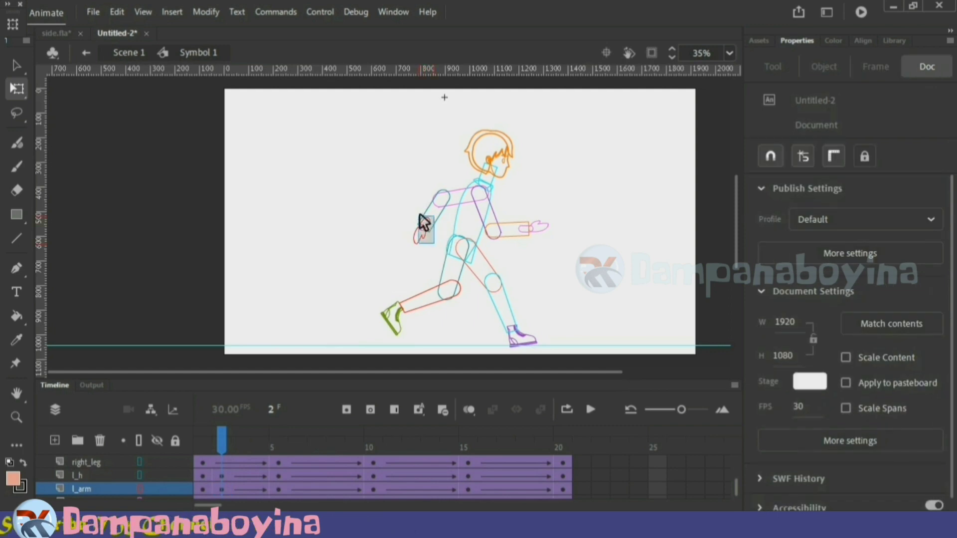
Align the left forearm and hand with the end of the upper arm on frame 2.
left_click(419, 229)
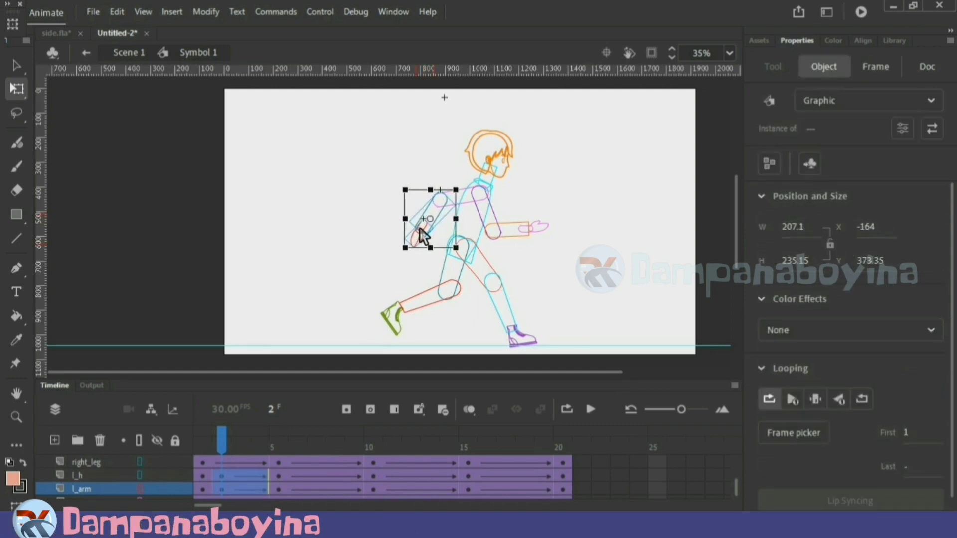
left_click(564, 270)
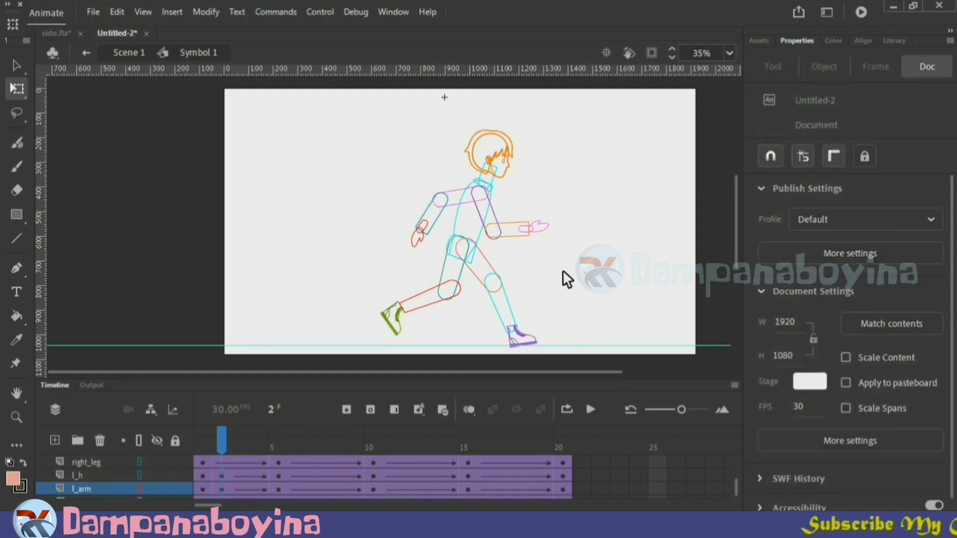
left_click(391, 294)
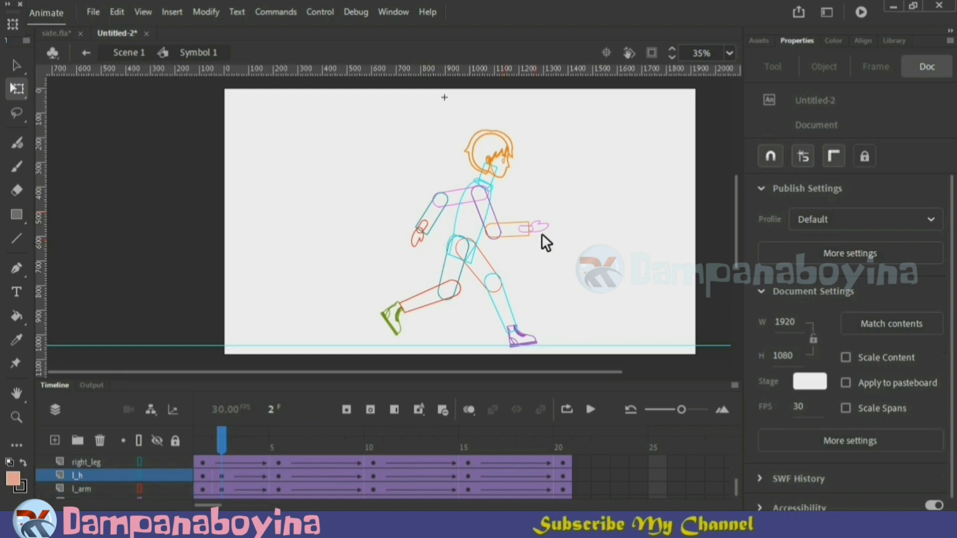
Insert keyframes on frame 2 of the r_h and r_arm layers.
left_click(515, 236)
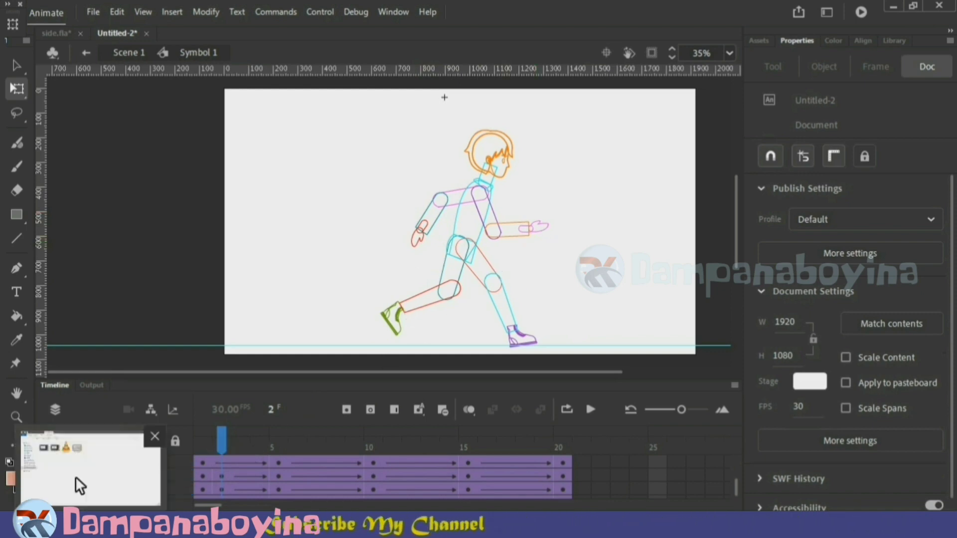
scroll(113, 462, "up", 3)
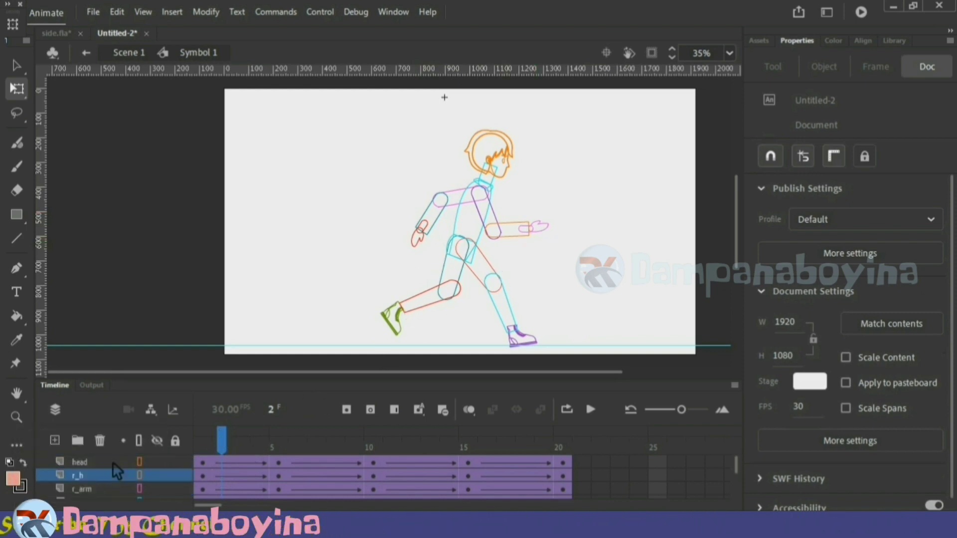
scroll(113, 463, "up", 1)
left_click(107, 474)
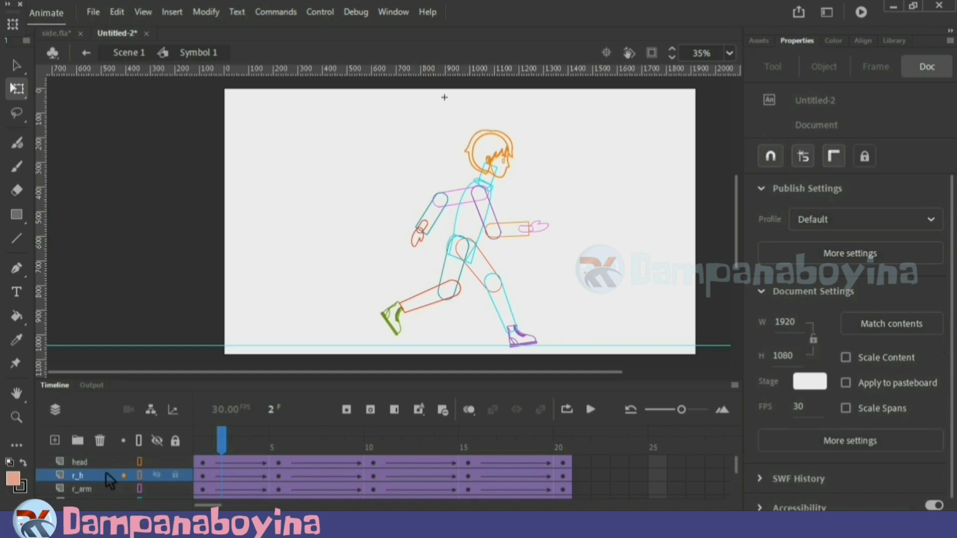
left_click(202, 443)
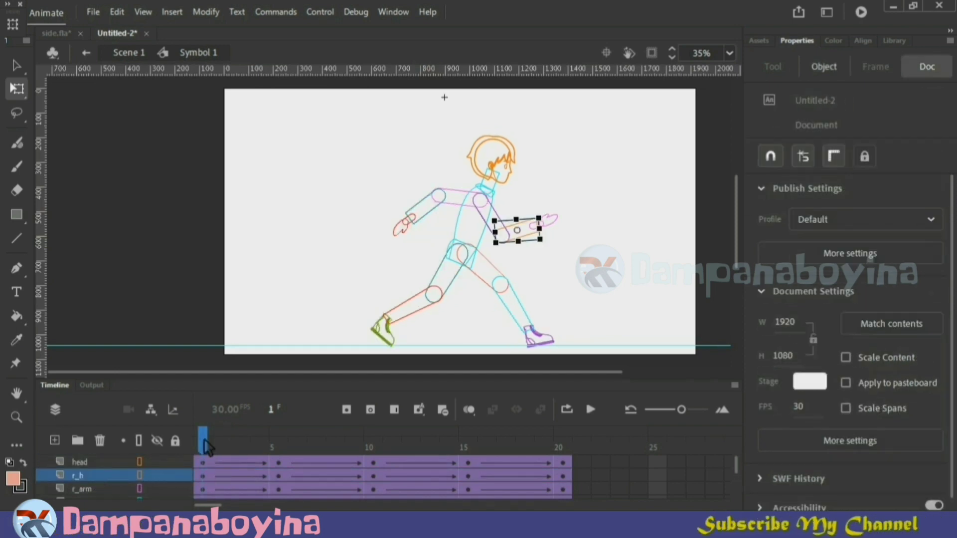
left_click(220, 452)
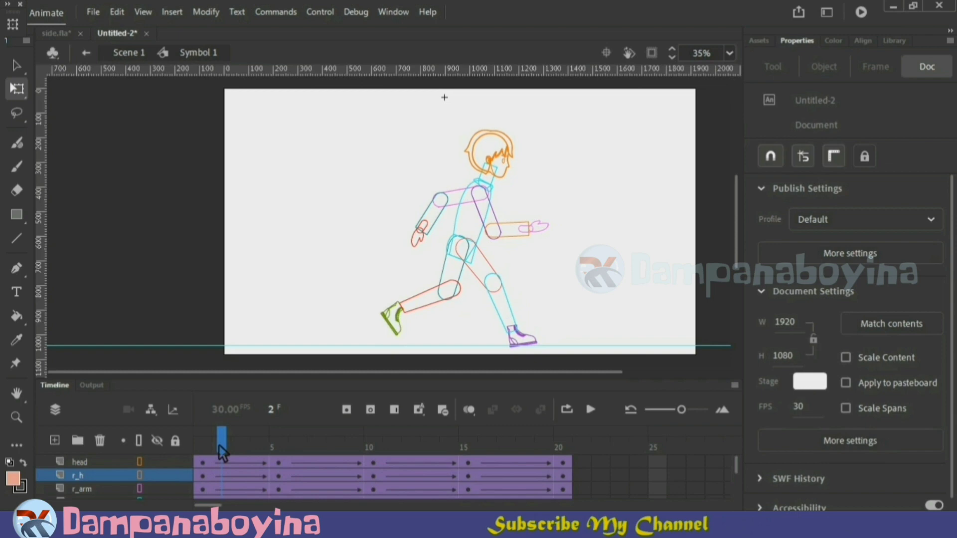
left_click(107, 488, "shift")
left_click_drag(221, 475, 223, 486)
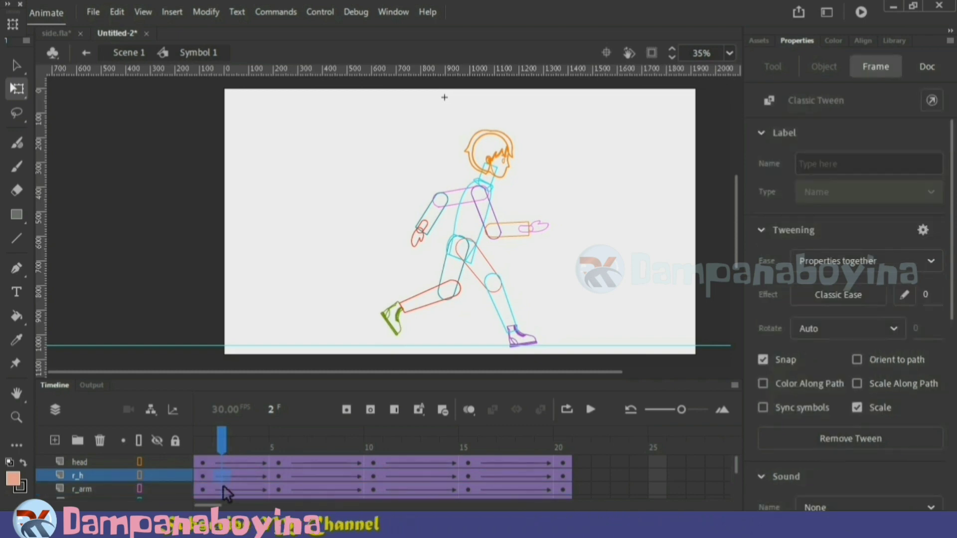
key("F6")
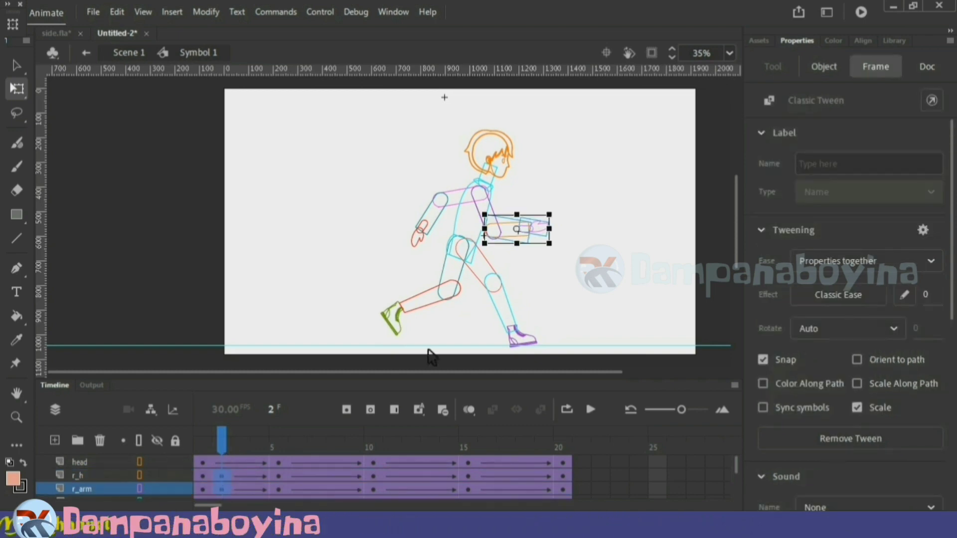
Shift the right hand slightly outward on frame 2 so it sits correctly at the forearm's wrist.
left_click(569, 266)
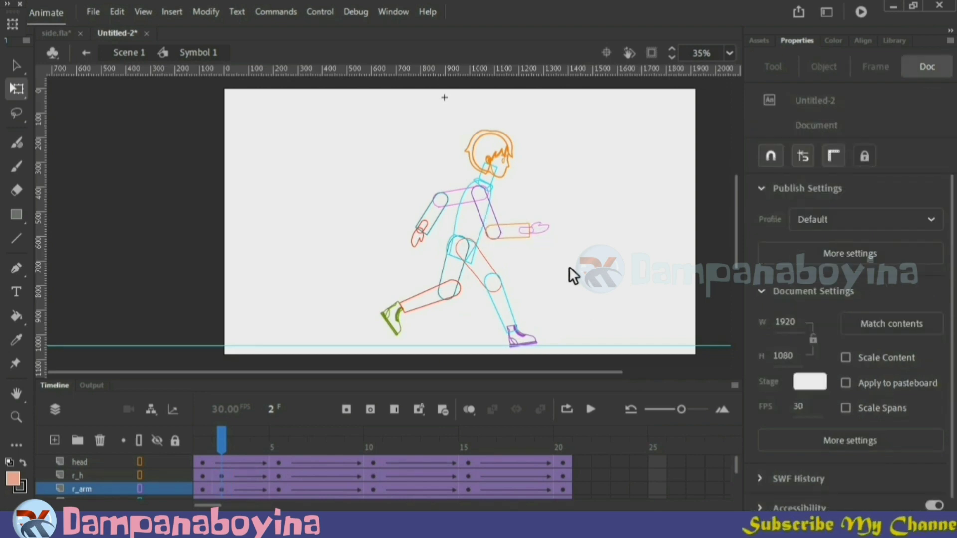
left_click(551, 231)
left_click(418, 247)
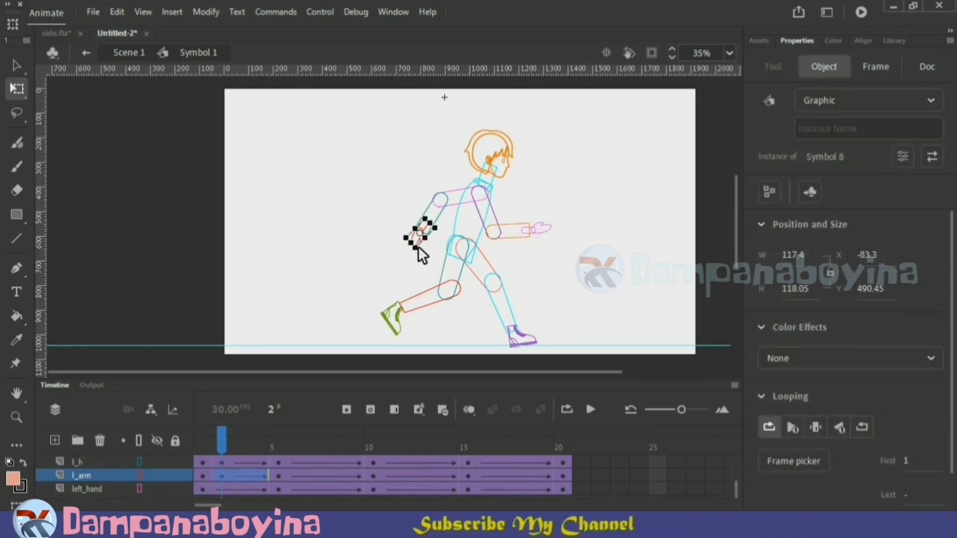
left_click(591, 287)
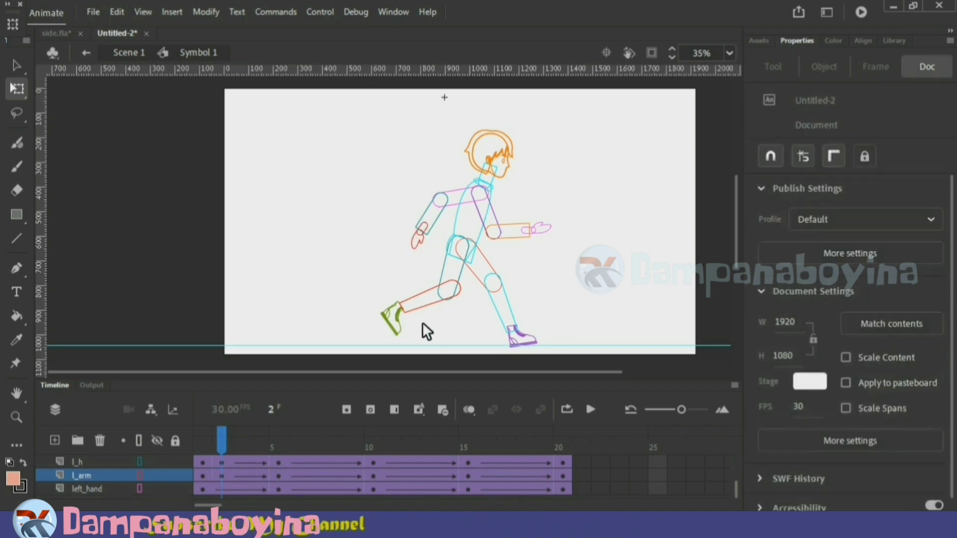
Insert keyframes on frame 2 of the r_l and r_l1 layers.
left_click_drag(224, 439, 205, 439)
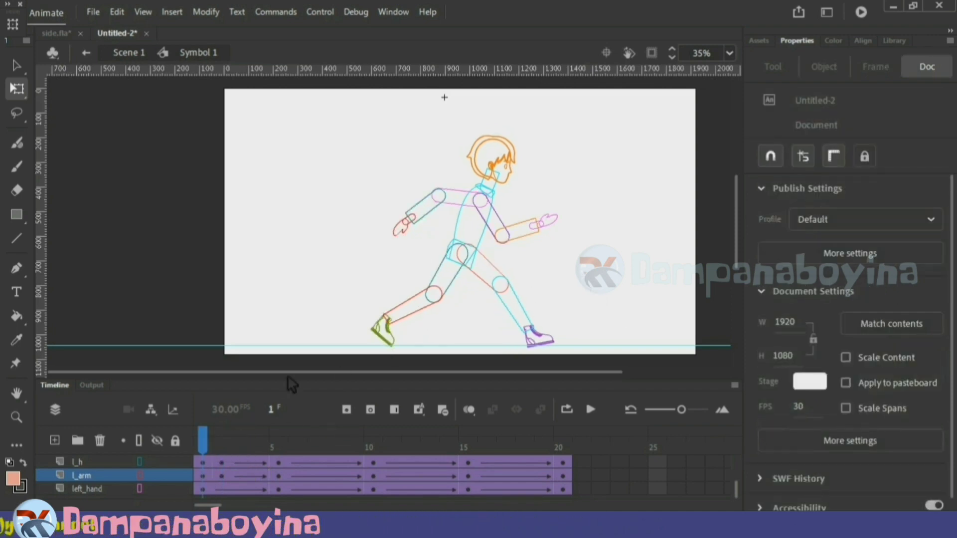
left_click(418, 314)
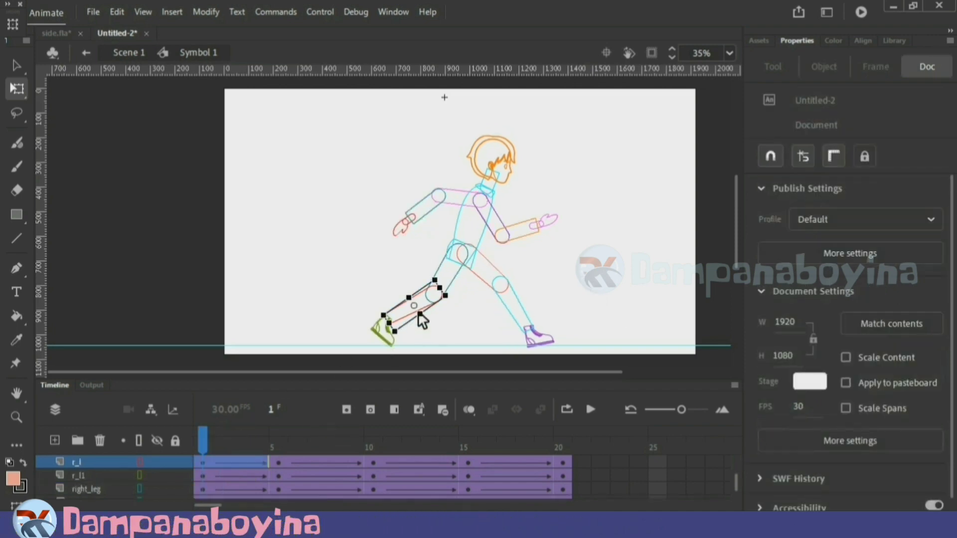
left_click(385, 340)
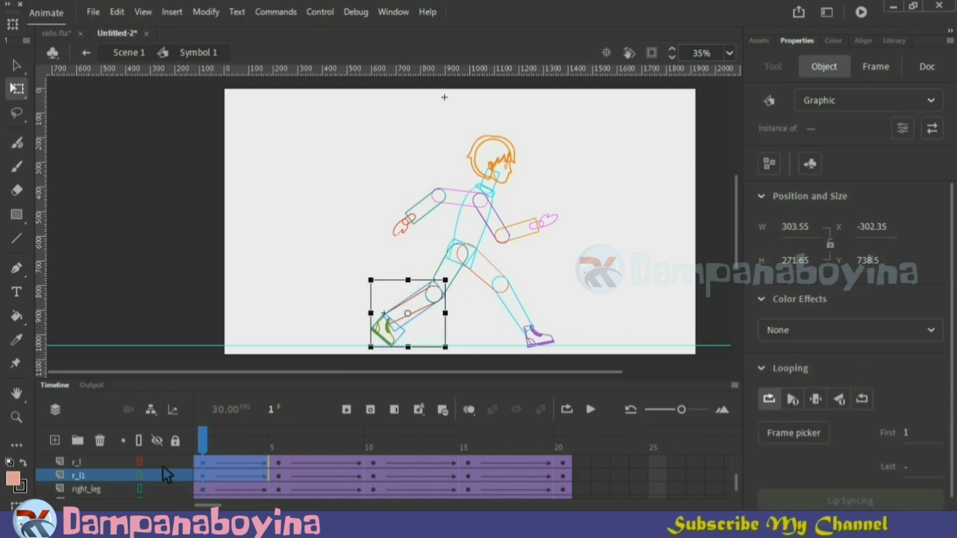
left_click(292, 316)
left_click_drag(210, 435, 221, 436)
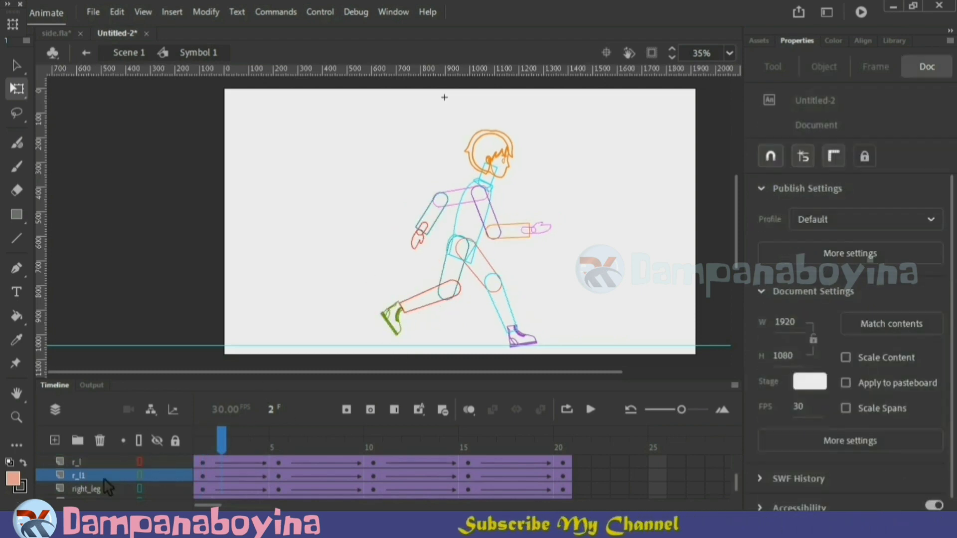
left_click(225, 476)
left_click(224, 463)
left_click(224, 476, "shift")
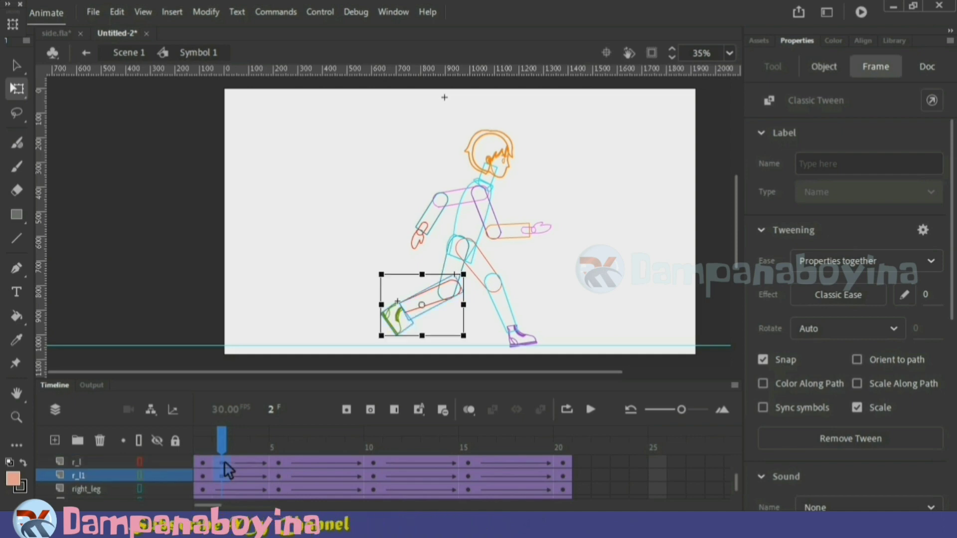
Move the lower right leg and shoe left and slightly down on frame 2 to meet the thigh at the knee.
key("shift+Left")
key("shift+Left")
key("shift+Left")
key("shift+Down")
key("shift+Down")
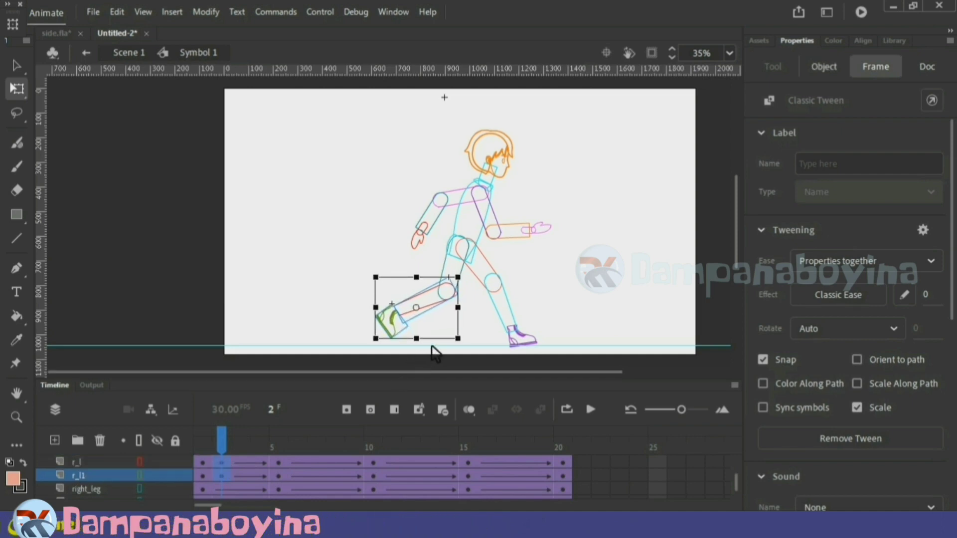
left_click(368, 337)
Rotate and reposition the right shoe on frame 2 so it joins the lower leg at the ankle.
left_click(390, 327)
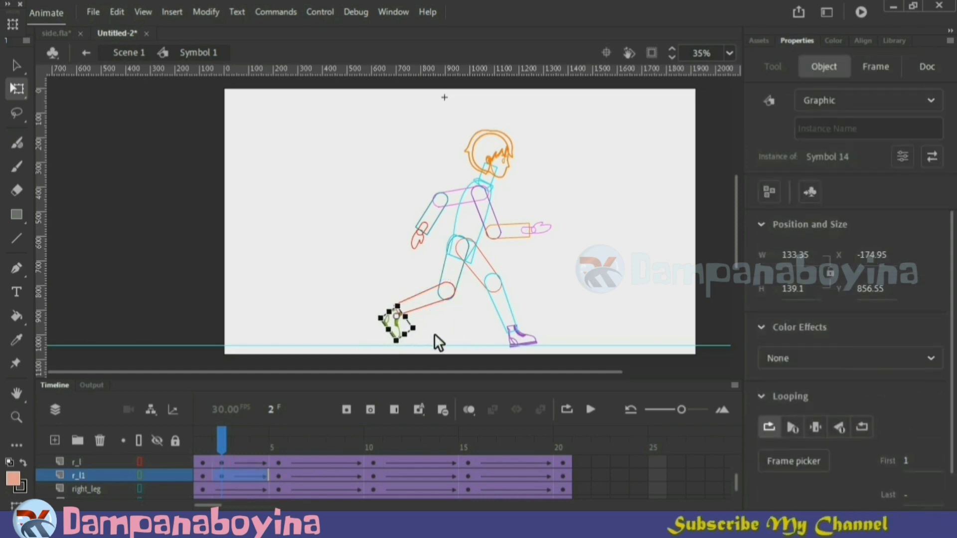
left_click_drag(435, 333, 398, 327)
left_click(450, 319)
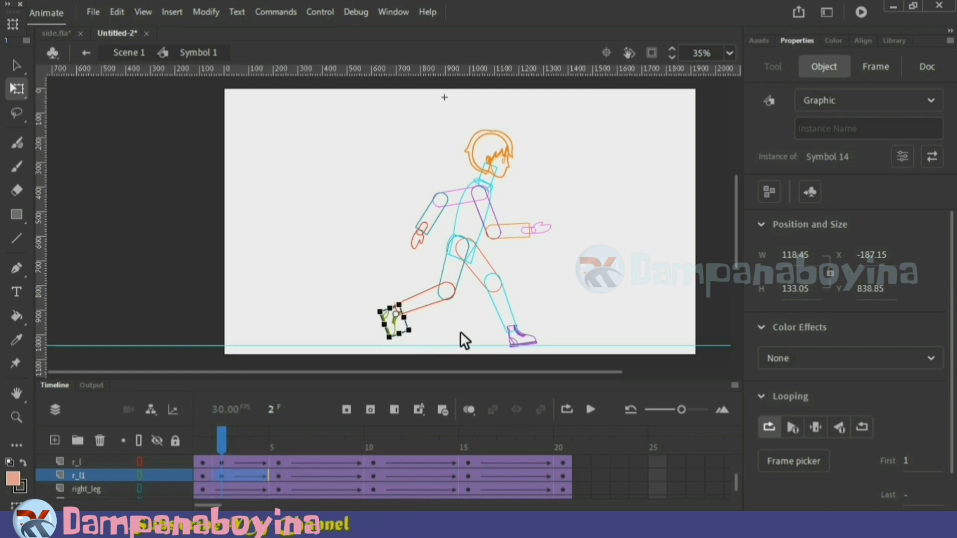
left_click(459, 331)
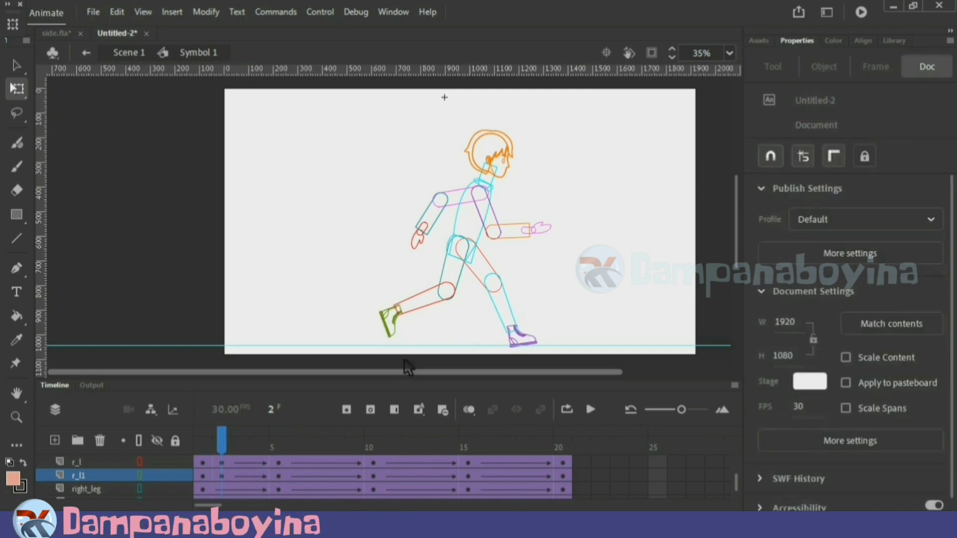
Insert keyframes on frame 2 of the l_l and l_l1 layers and nudge the left shoe to fit the ankle.
left_click(203, 448)
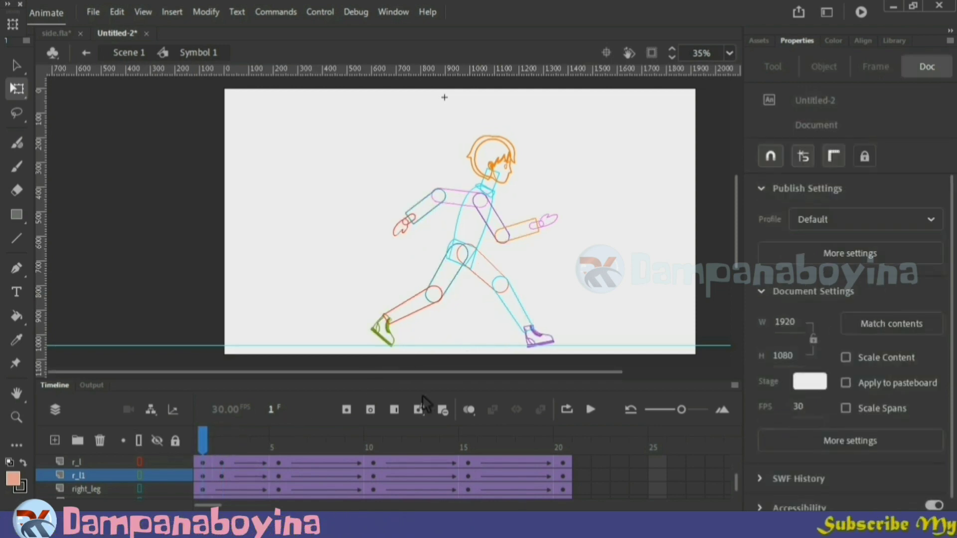
left_click(532, 312)
left_click(220, 445)
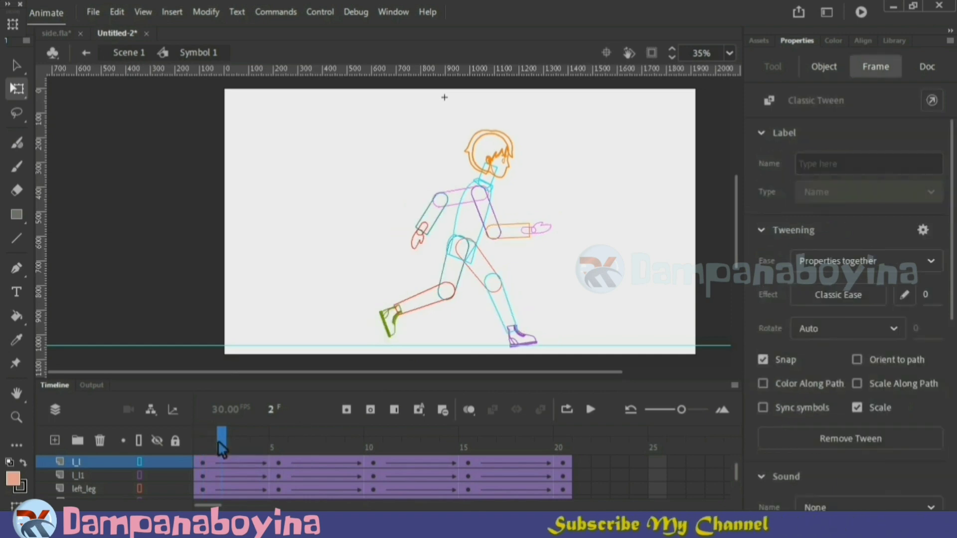
left_click(225, 462)
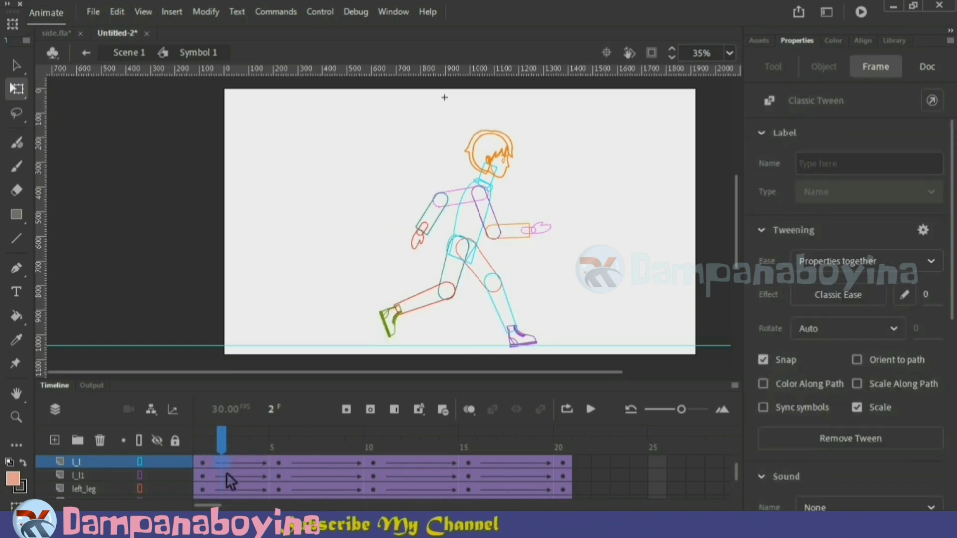
left_click(227, 475)
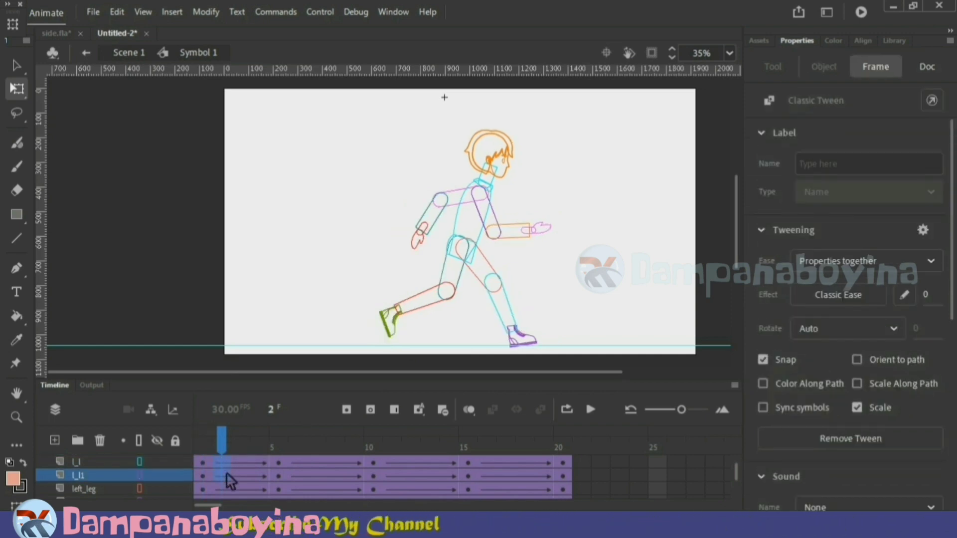
left_click(610, 335)
left_click(524, 337)
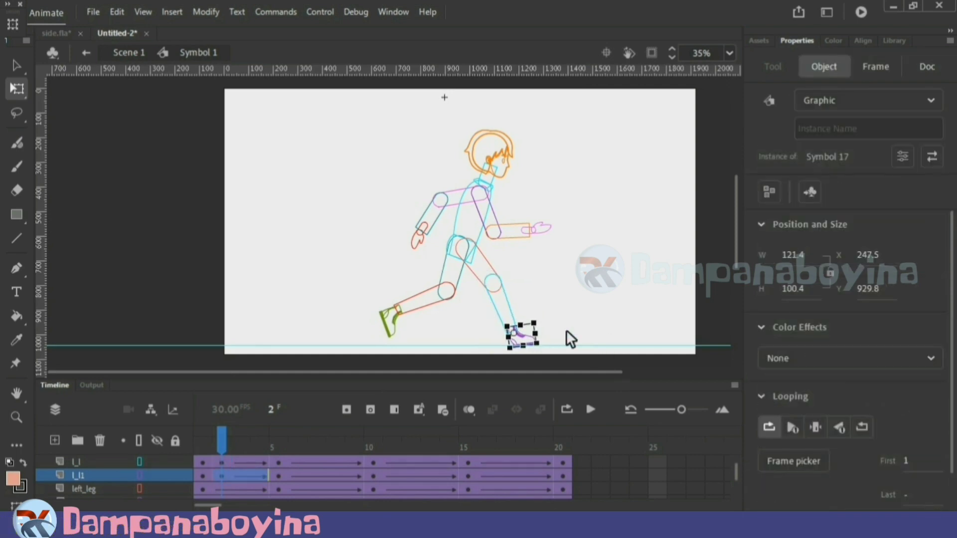
left_click(569, 308)
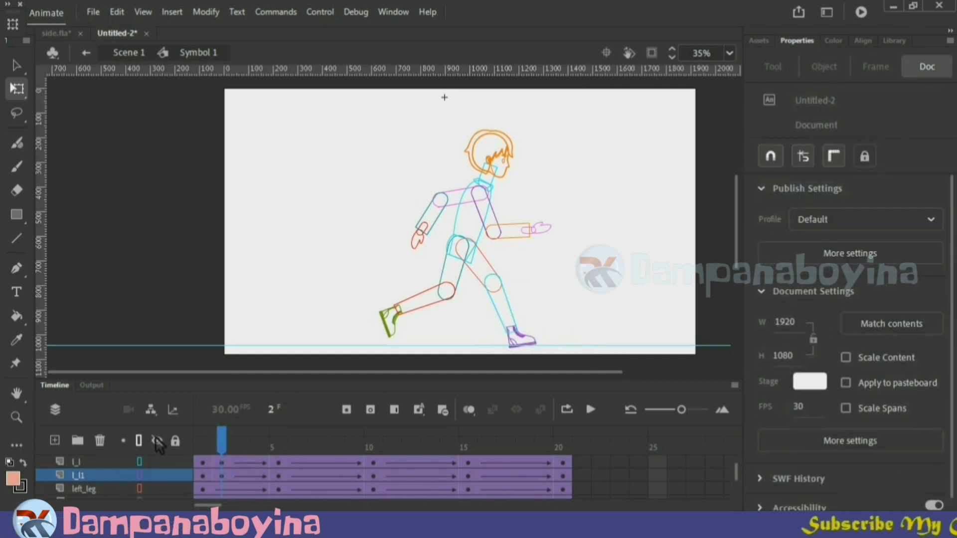
Show all layers in full colour and examine the limb joints from frame 1 to frame 5.
left_click(139, 441)
left_click_drag(203, 443, 256, 447)
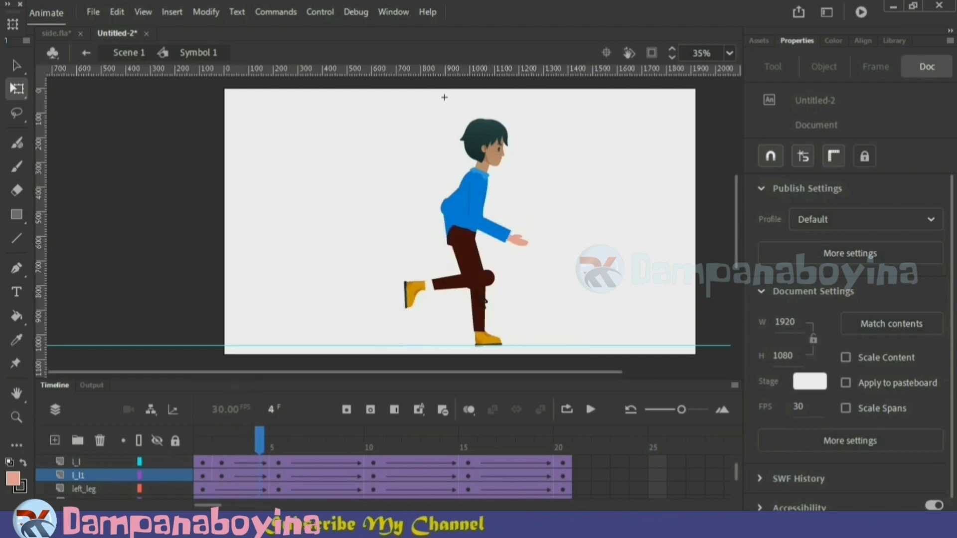
left_click(279, 442)
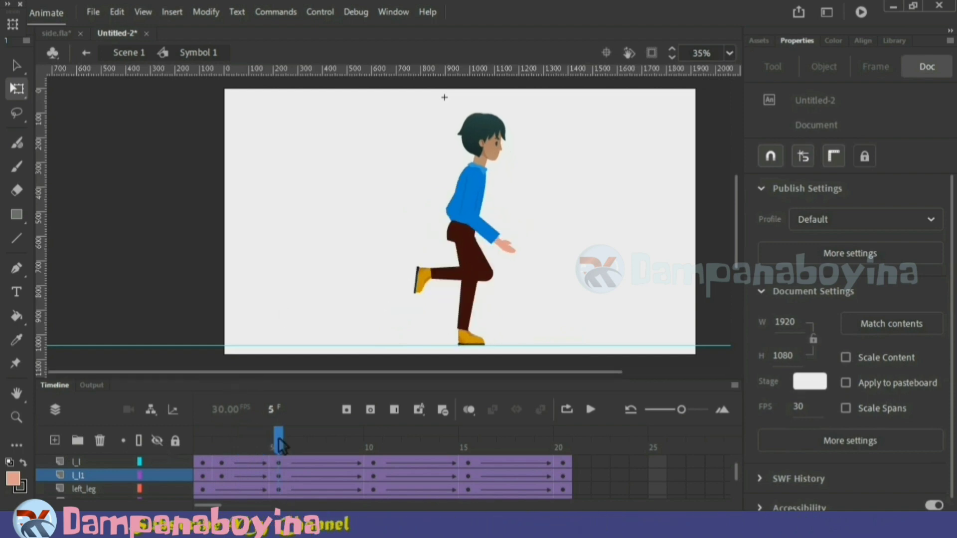
Insert keyframes on frame 4 of the r_l and r_l1 layers and display all layers as outlines.
left_click(453, 282)
left_click(260, 443)
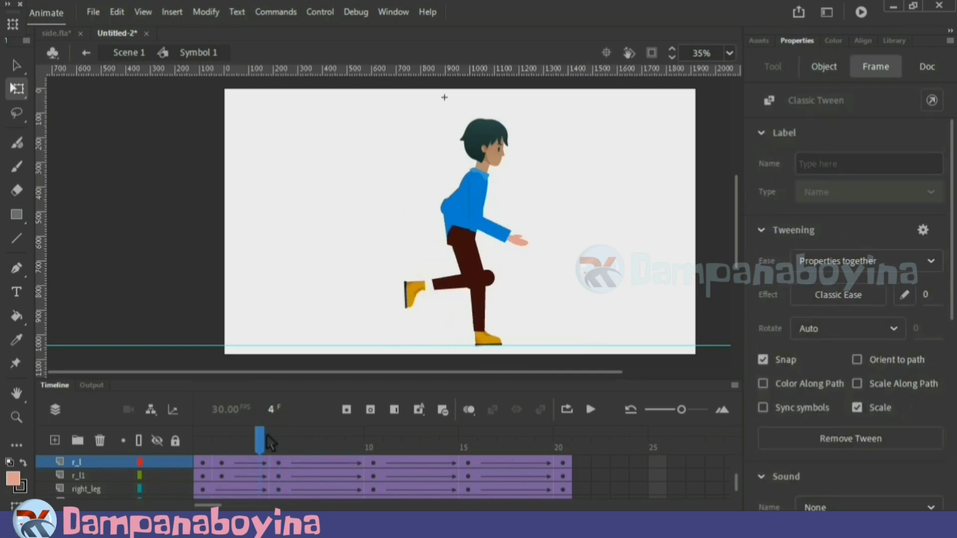
left_click_drag(260, 464, 265, 477)
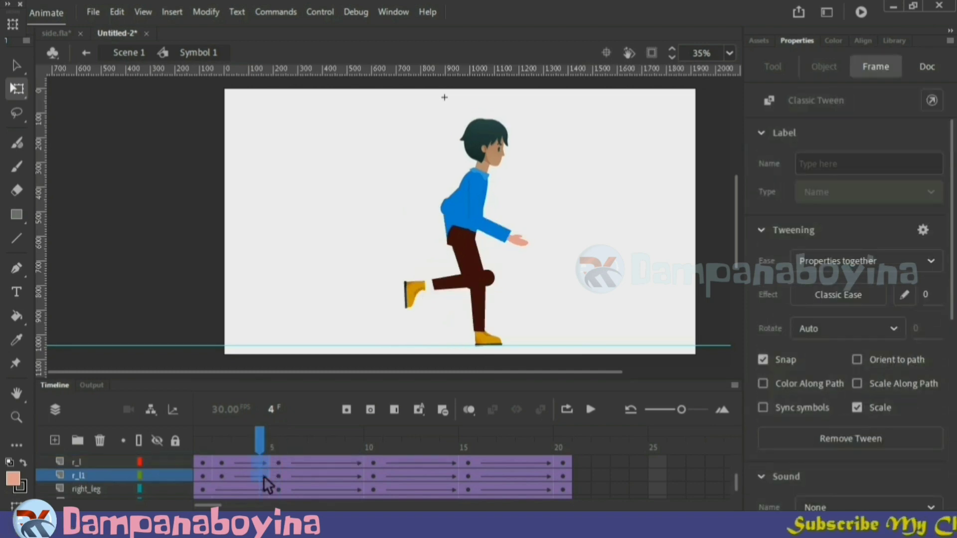
left_click(139, 441)
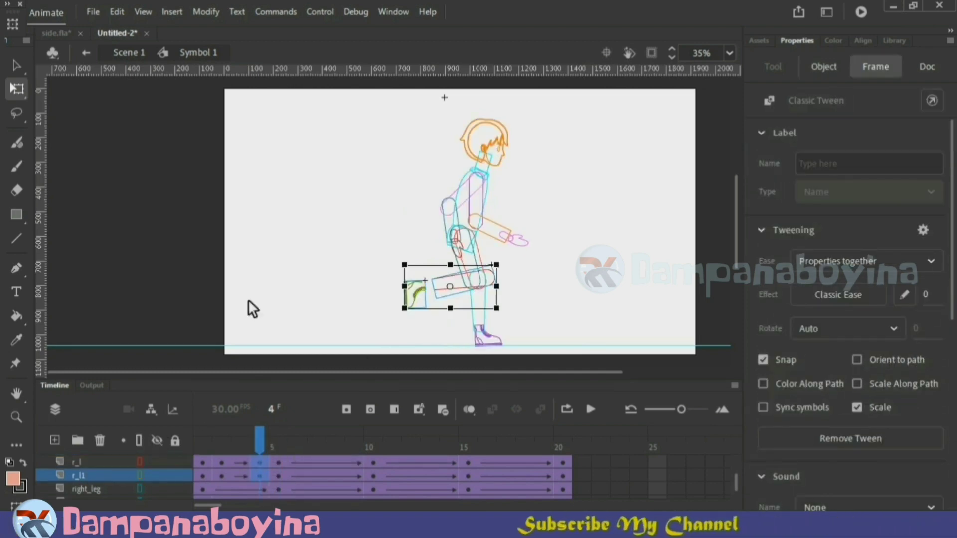
Move the lower right leg and shoe left and slightly down on frame 4 to meet the thigh at the knee.
key("Left")
key("Left")
key("Left")
key("Left")
key("Left")
key("Left")
key("Left")
key("Left")
key("Left")
key("Left")
key("Left")
key("Left")
key("Left")
key("Left")
key("Left")
key("Left")
key("Left")
key("Left")
key("Left")
key("Left")
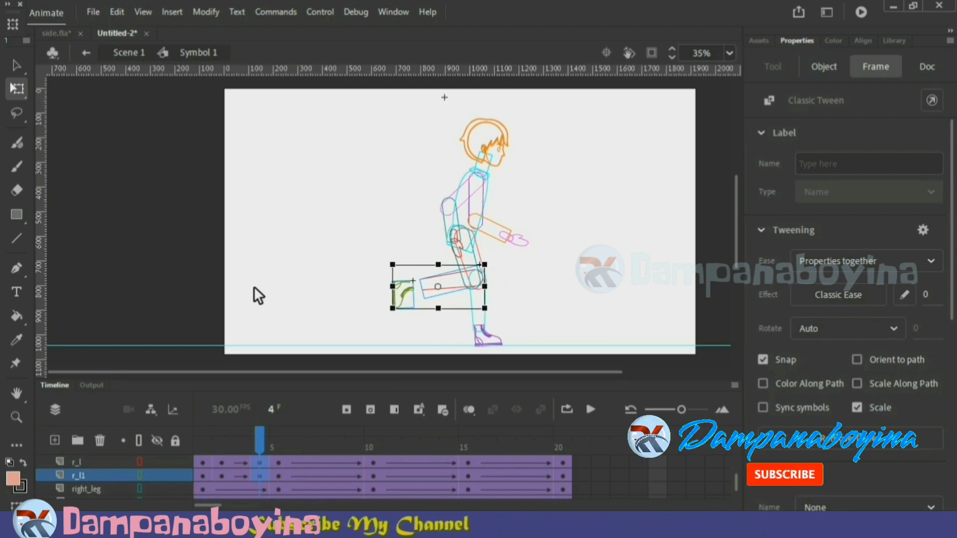
key("Down")
key("Down")
key("Down")
key("Left")
key("Left")
key("Left")
key("Left")
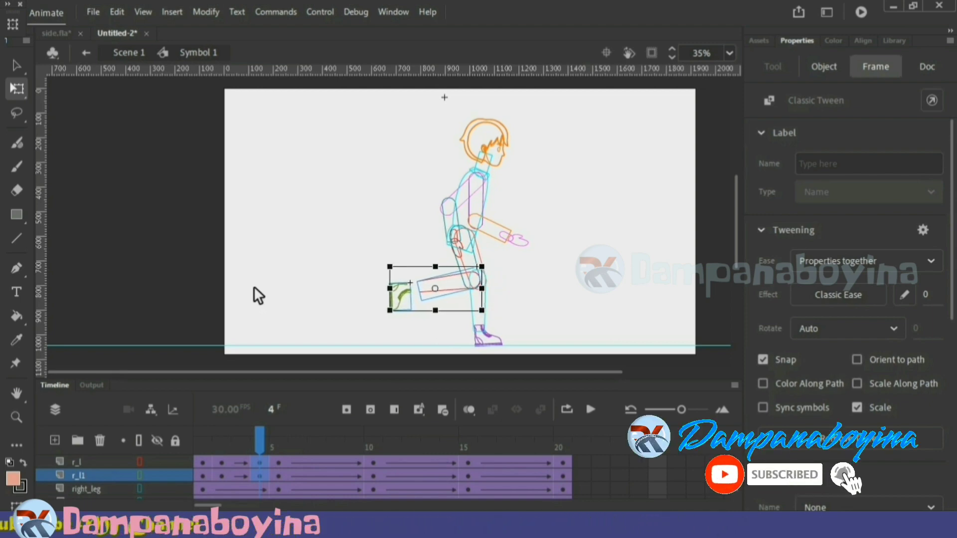
Nudge the lower right leg slightly right on frame 4 so it overlaps the thigh at the knee.
left_click(551, 296)
left_click(479, 290)
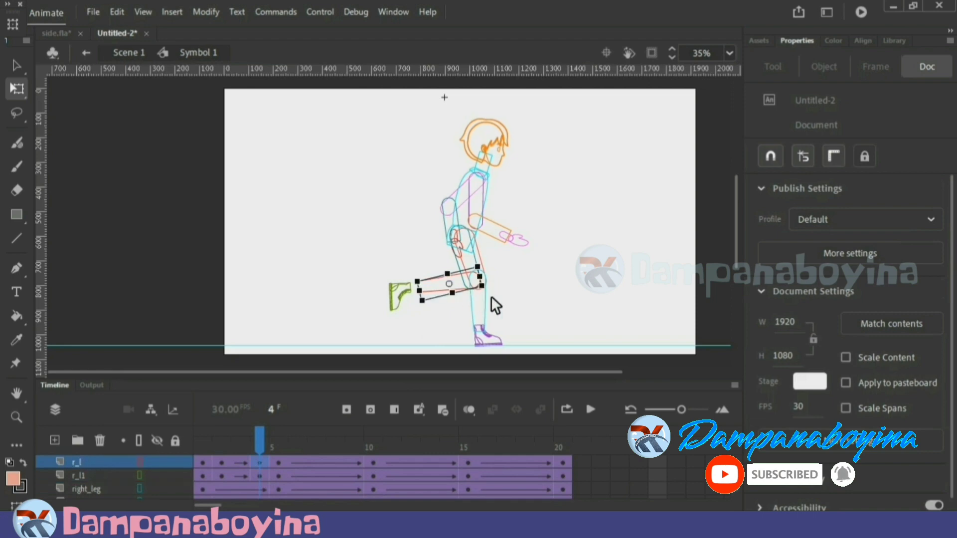
left_click(560, 279)
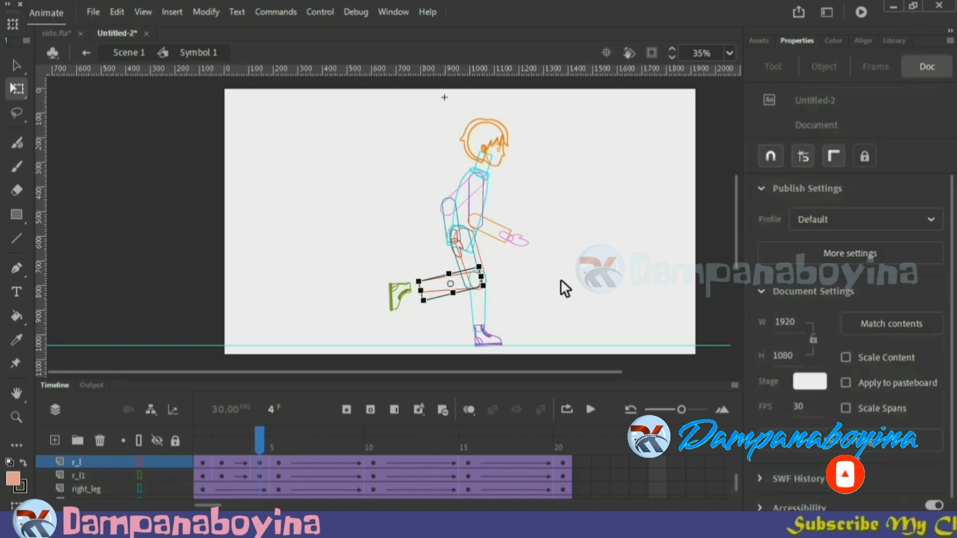
Move the right shoe right on frame 4 until it meets the ankle of the lower right leg.
left_click(401, 303)
key("Right")
key("Right")
key("Right")
key("Right")
key("Right")
key("Right")
key("Right")
key("Right")
key("Right")
key("Right")
key("Right")
key("Right")
key("Right")
key("Right")
key("Right")
key("Right")
key("Right")
key("Right")
key("Right")
key("Right")
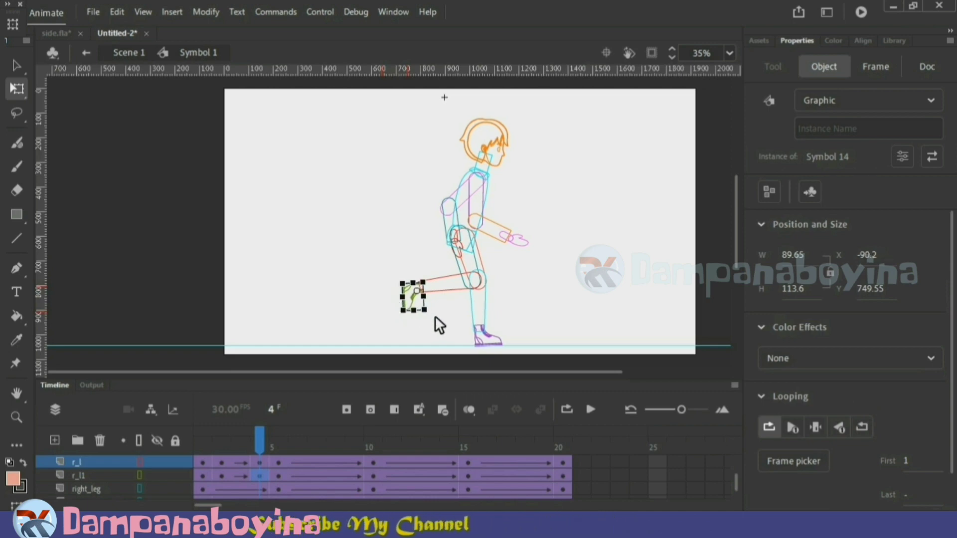
left_click(532, 309)
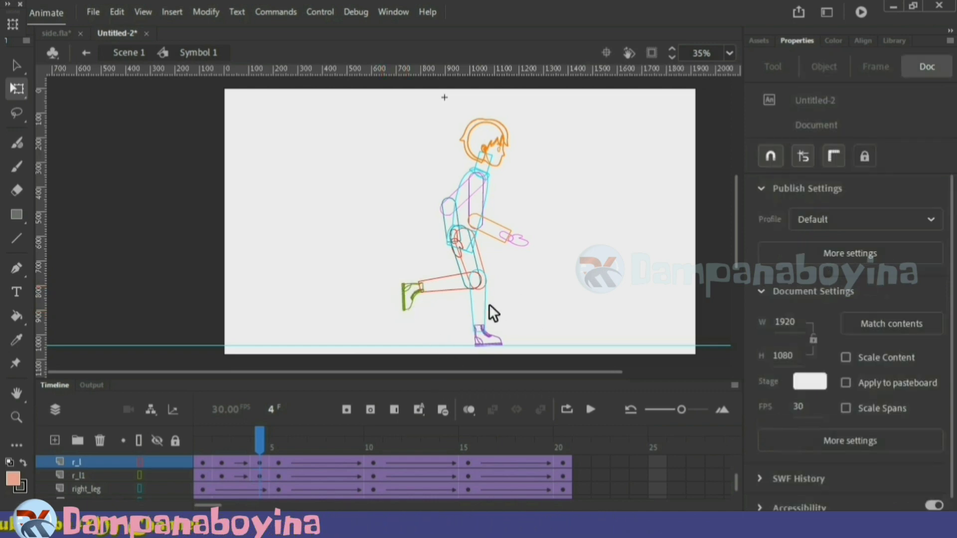
Insert keyframes on frame 4 of the l_l and l_l1 layers.
left_click(255, 439)
left_click(278, 443)
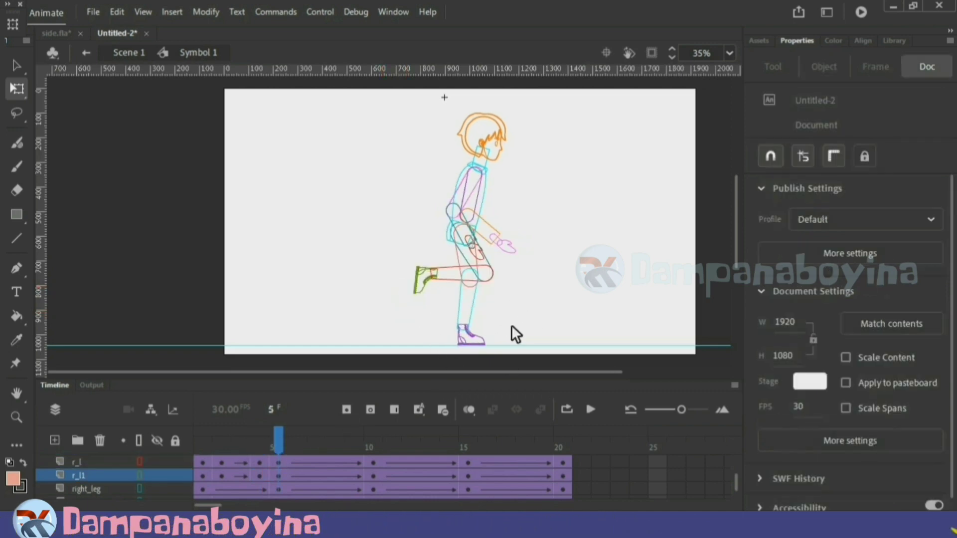
left_click(476, 309)
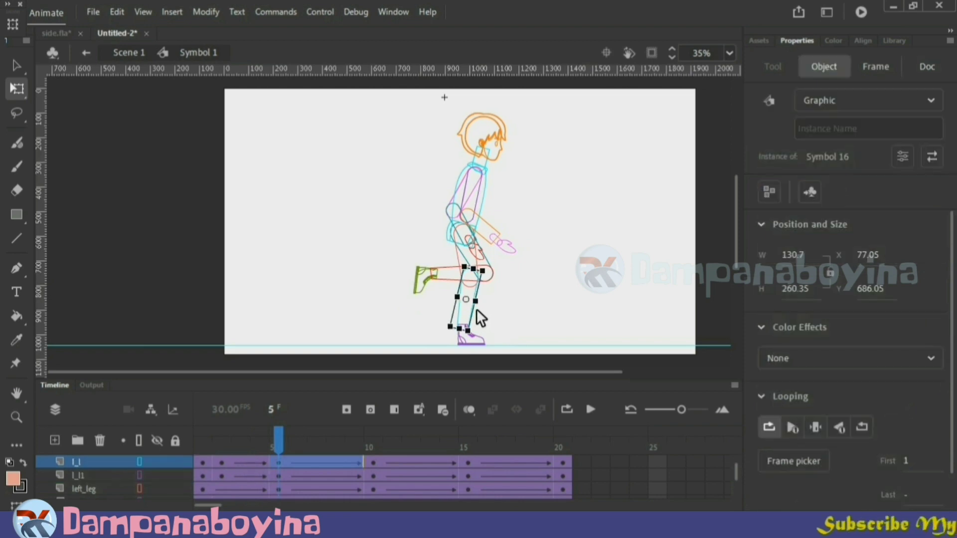
left_click(266, 449)
left_click(266, 476)
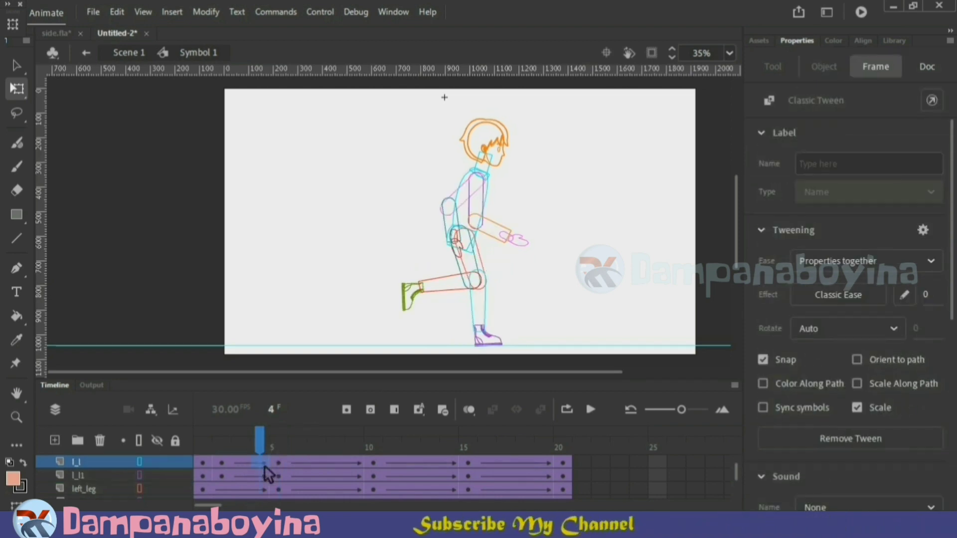
key("F6")
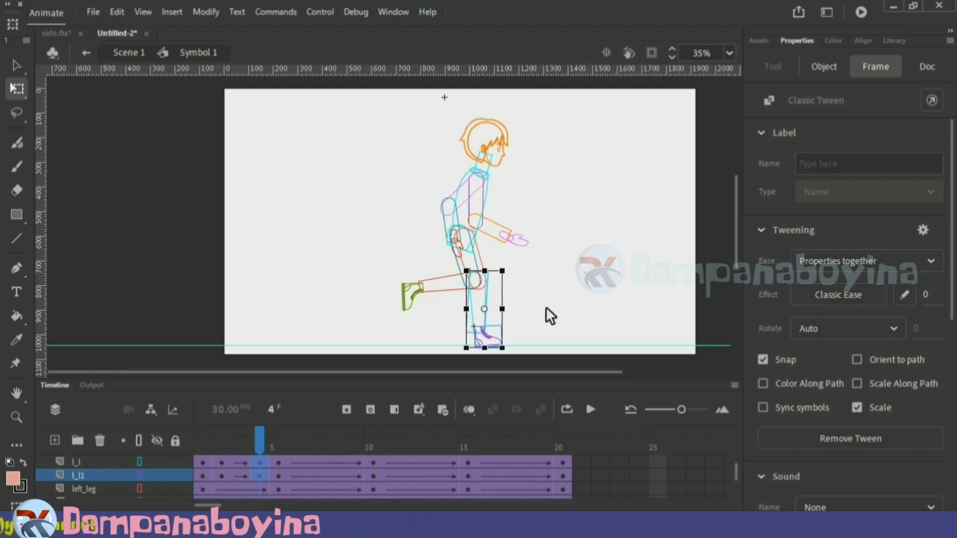
Nudge the left shoe slightly down on frame 4 to fit the ankle.
left_click(513, 336)
left_click(506, 340)
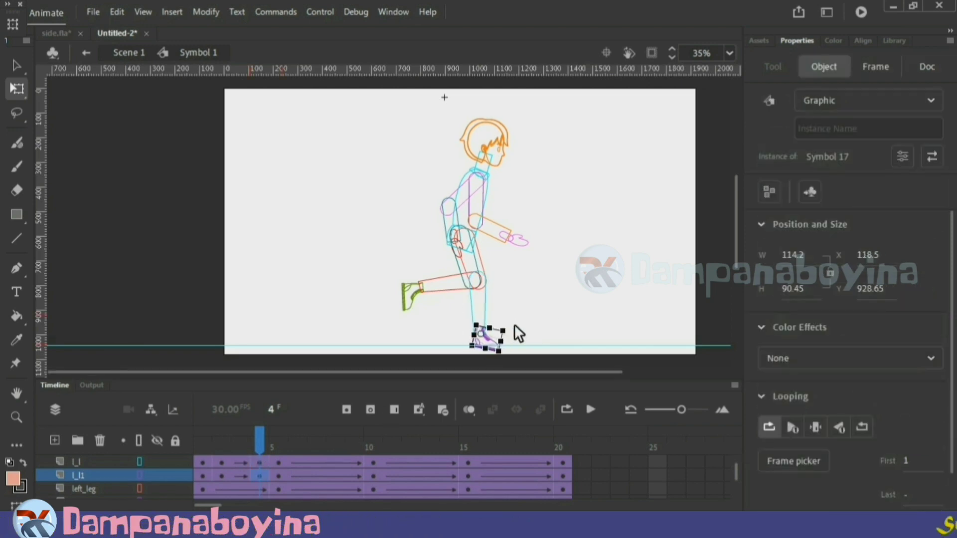
left_click(539, 320)
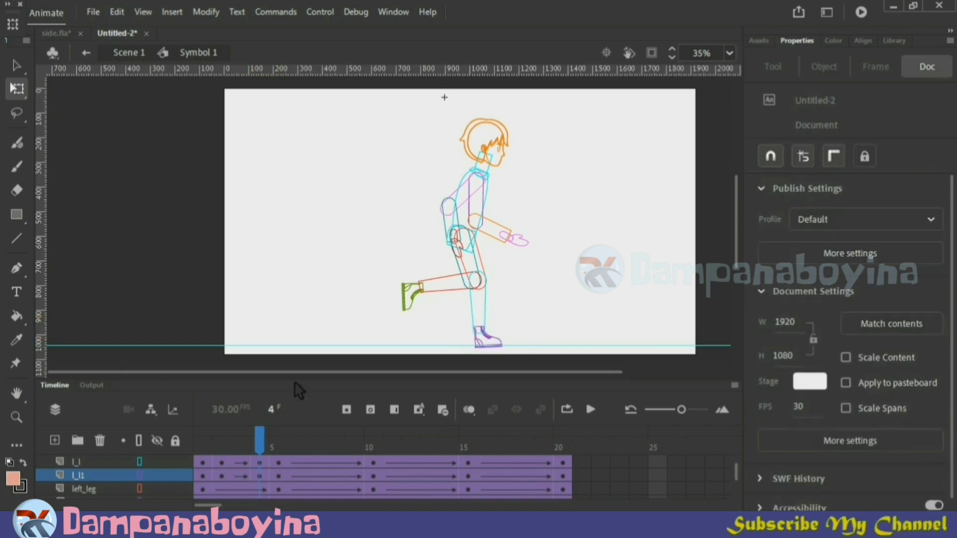
Shift both complete legs slightly left on frame 5 under the hips, and check the poses from frame 1 to frame 5 in full colour.
left_click(139, 441)
left_click_drag(261, 435, 281, 436)
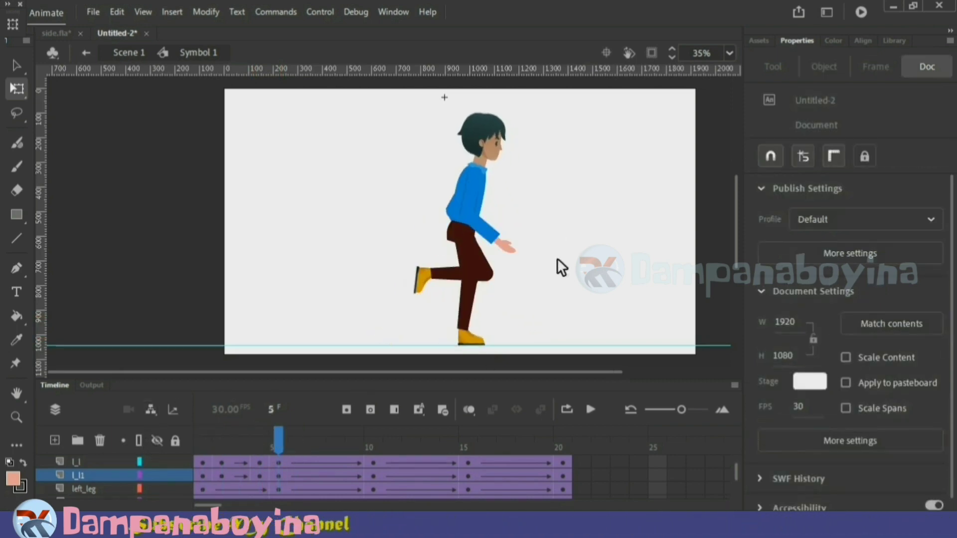
left_click_drag(507, 356, 413, 263)
left_click(138, 441)
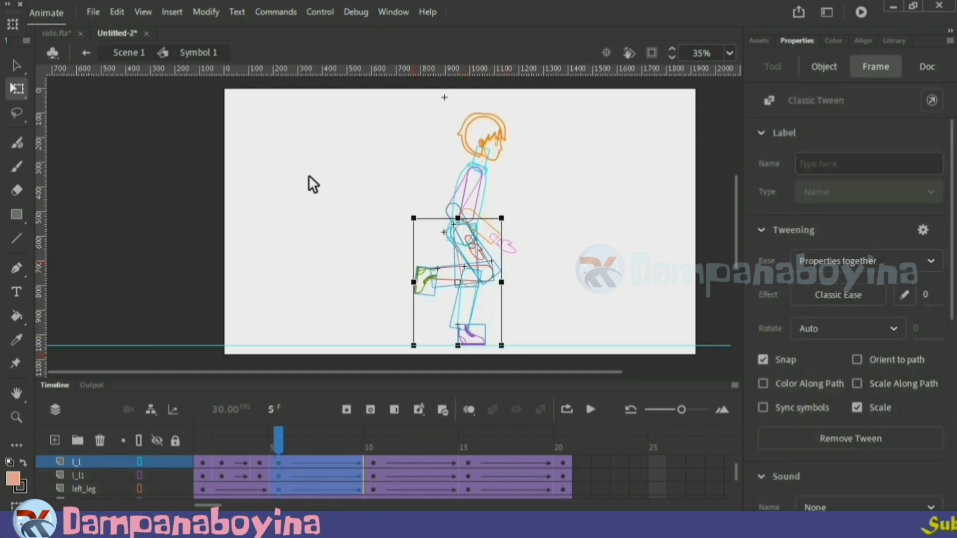
left_click(506, 346)
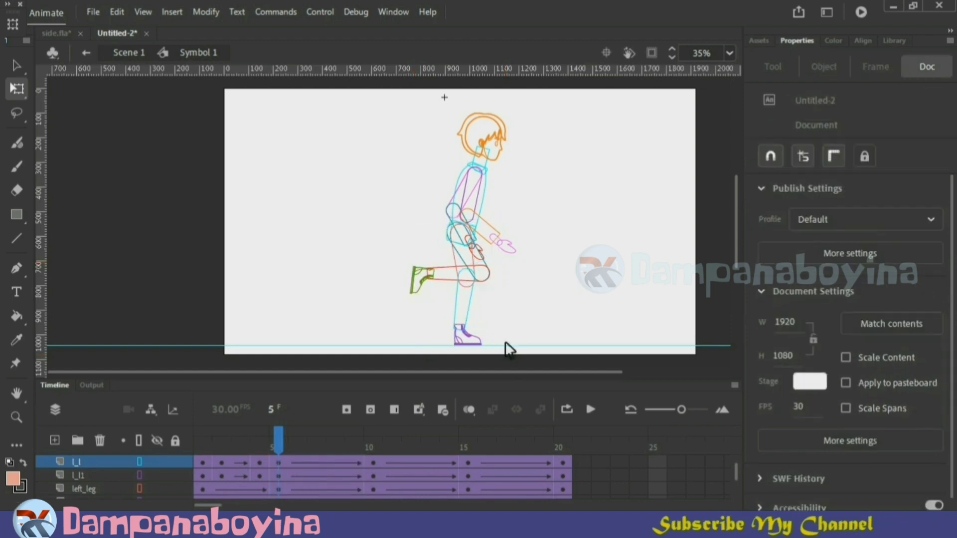
left_click_drag(282, 444, 203, 446)
left_click(139, 441)
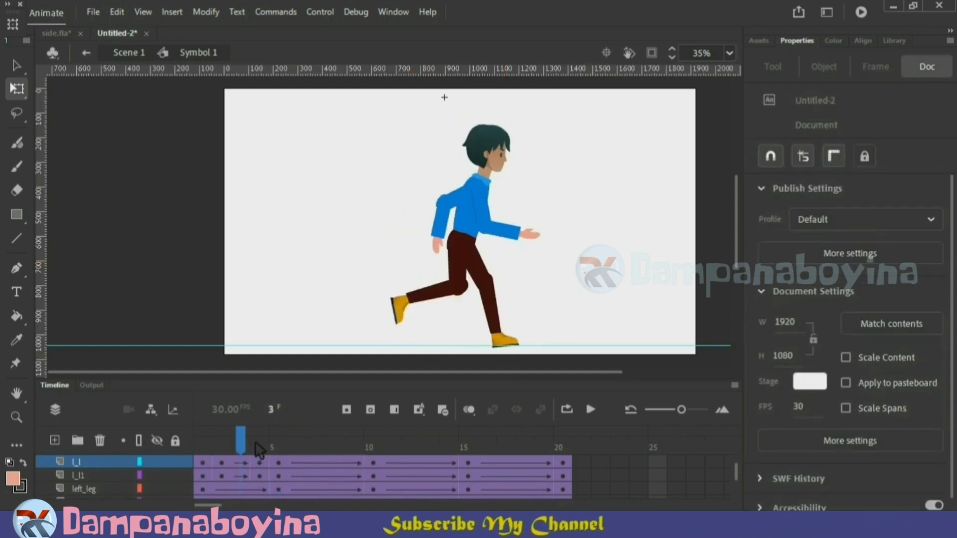
left_click(298, 447)
mouse_move(296, 451)
left_mouse_down()
mouse_move(315, 448)
mouse_move(288, 452)
left_mouse_up()
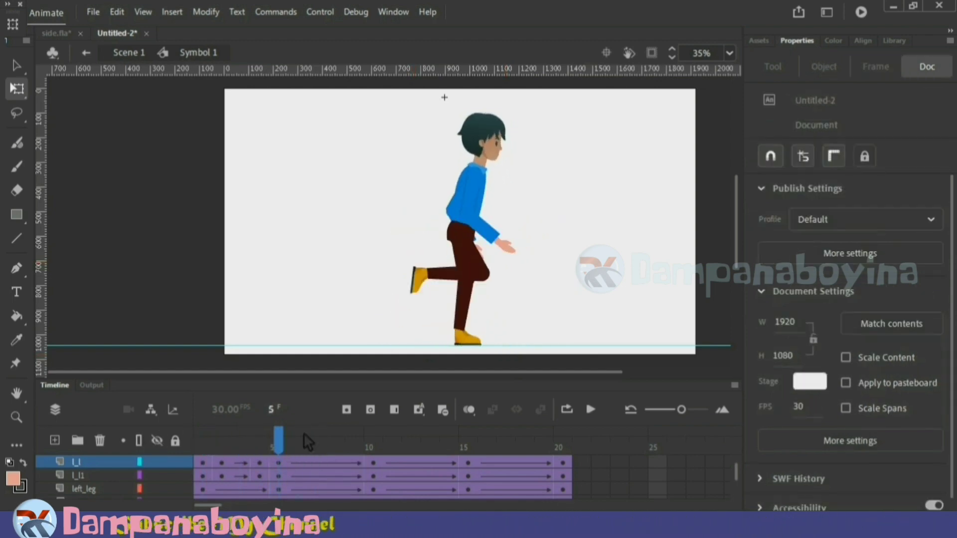
Display all layers as outlines and nudge the lower left leg and shoe slightly left on frame 5.
left_click(139, 441)
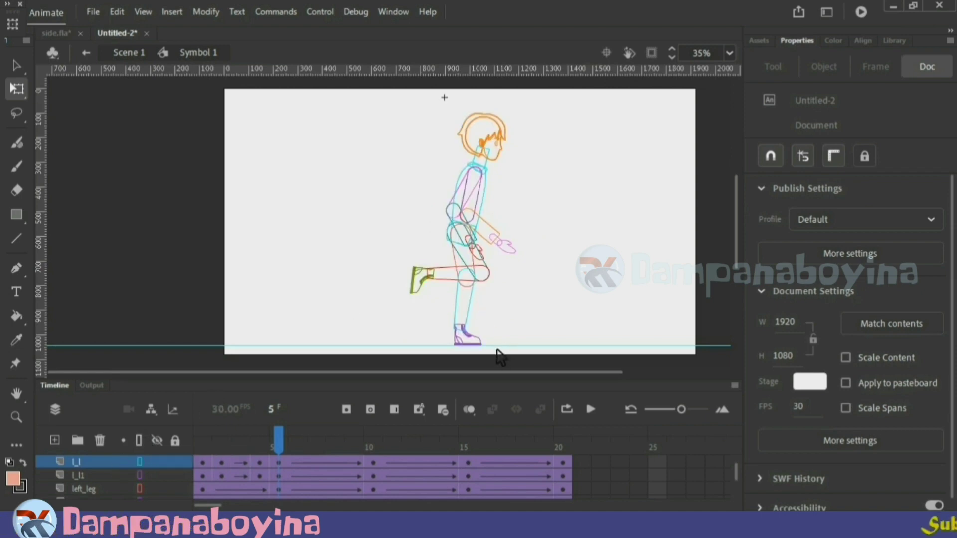
left_click(459, 309)
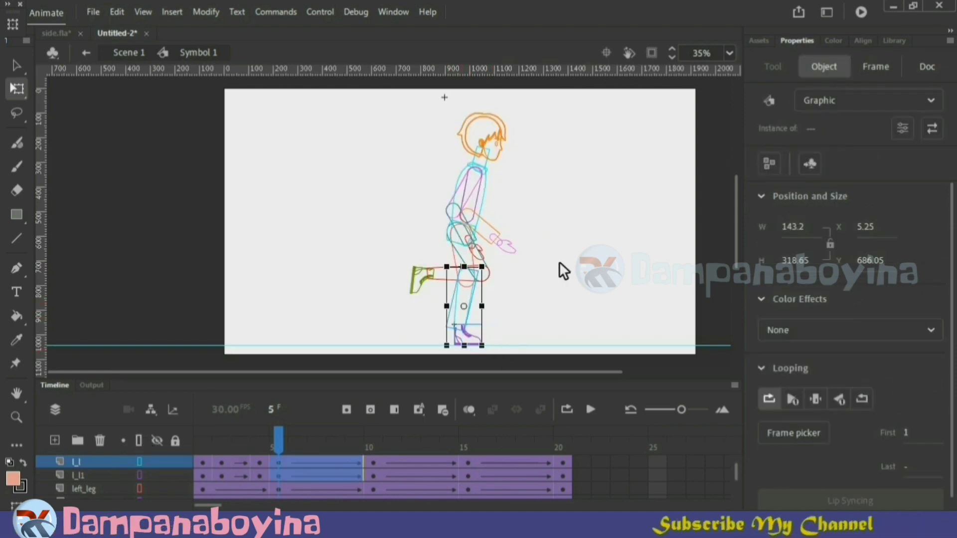
double_click(458, 255)
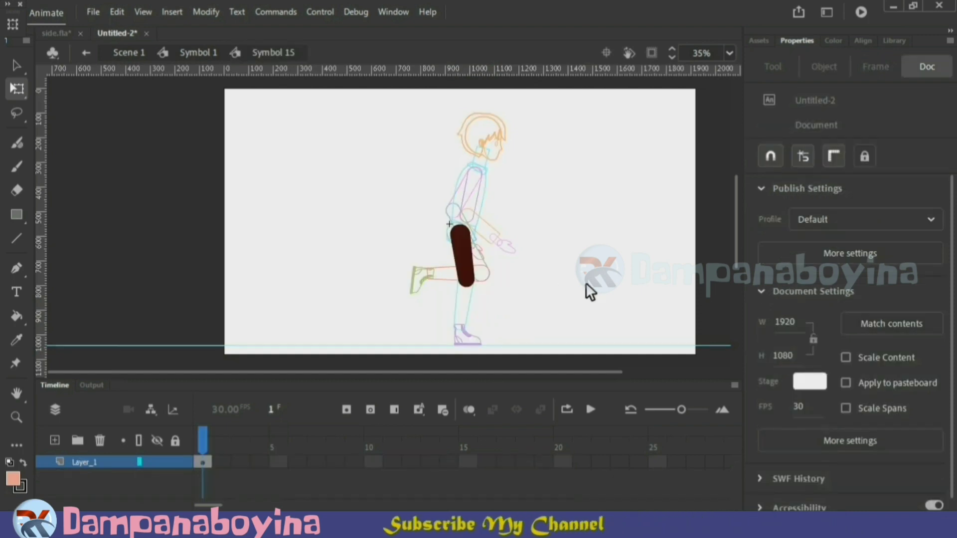
double_click(586, 283)
left_click(495, 287)
left_click(460, 307)
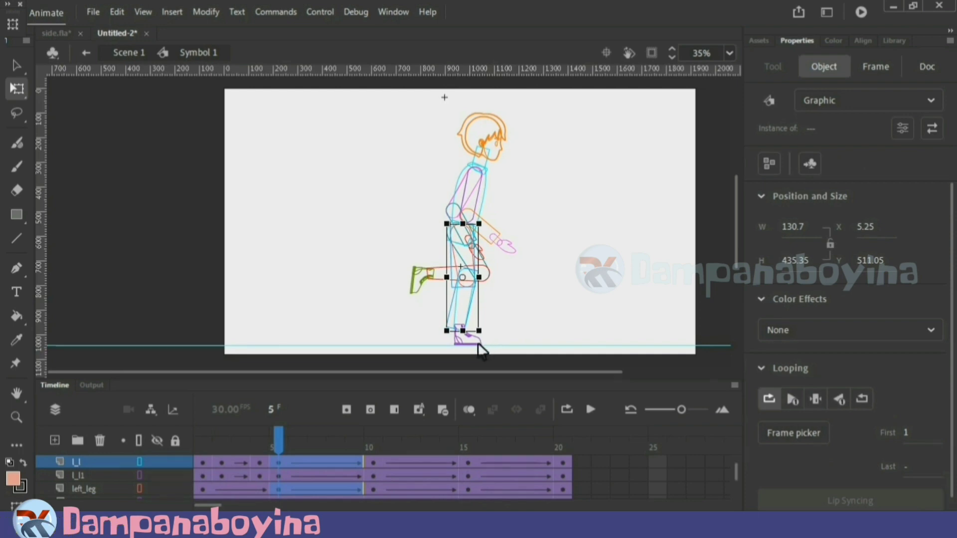
left_click(92, 476, "shift")
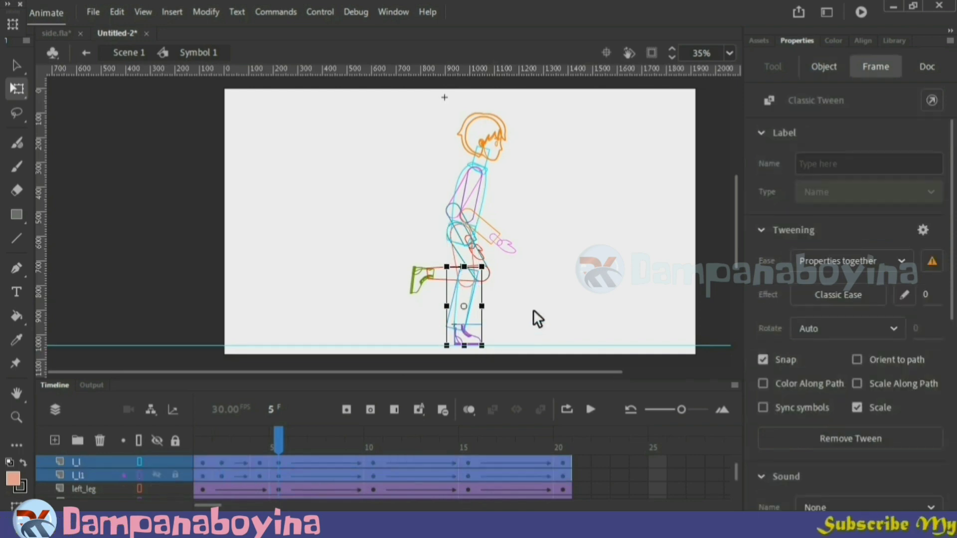
left_click(99, 489, "shift")
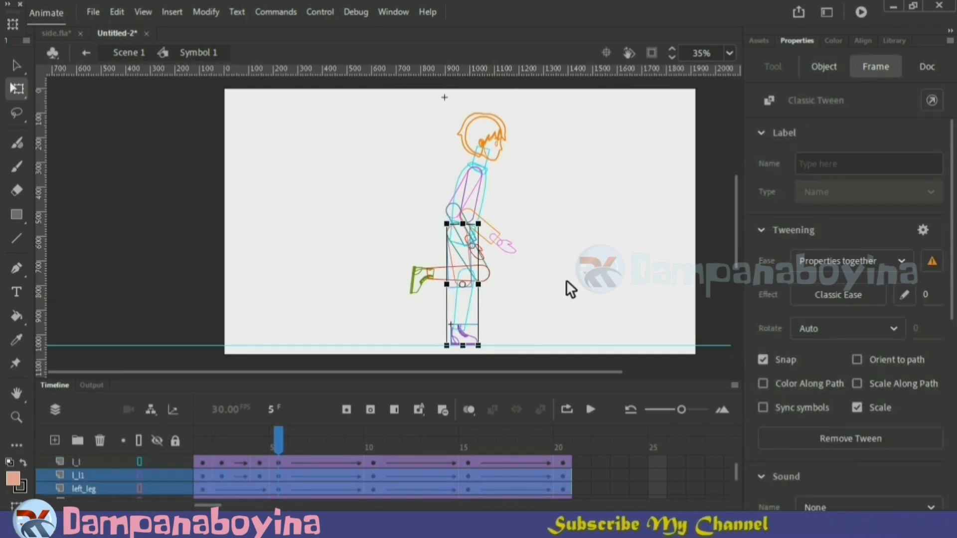
left_click(250, 253)
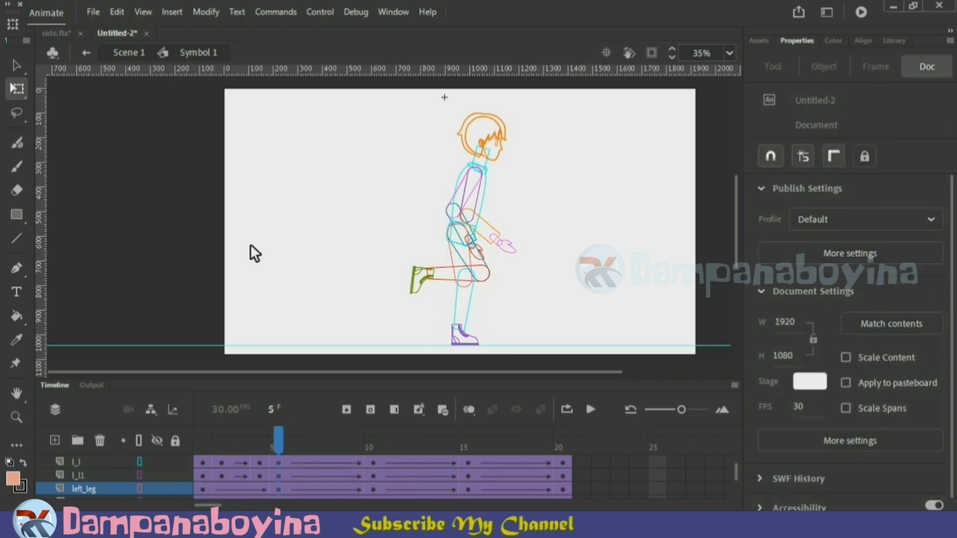
Examine the left leg joints on frame 4 in full colour and as outlines, and compare the poses from frame 2 to frame 5.
left_click(138, 441)
mouse_move(269, 448)
left_mouse_down()
mouse_move(214, 448)
mouse_move(317, 448)
mouse_move(219, 454)
mouse_move(256, 450)
left_mouse_up()
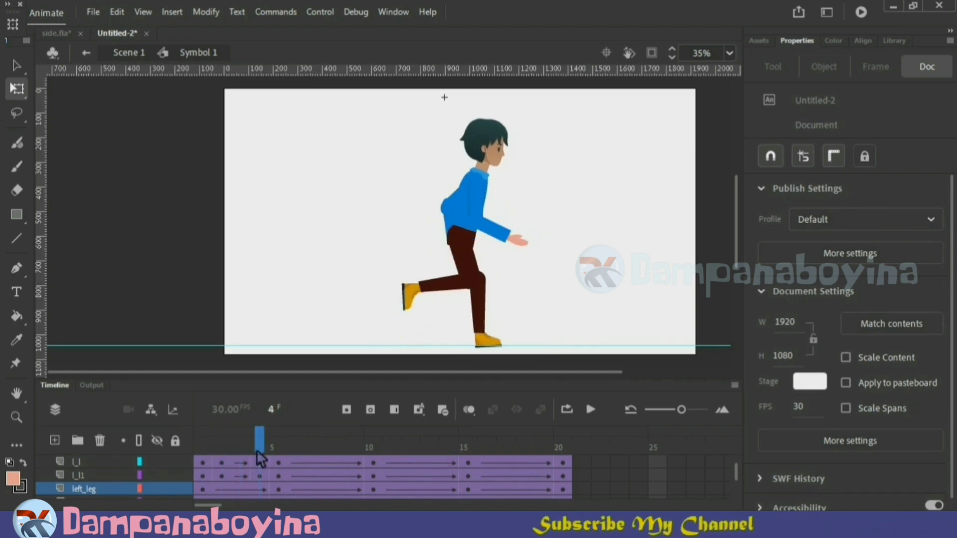
scroll(257, 449, "up", 3)
left_click(485, 306)
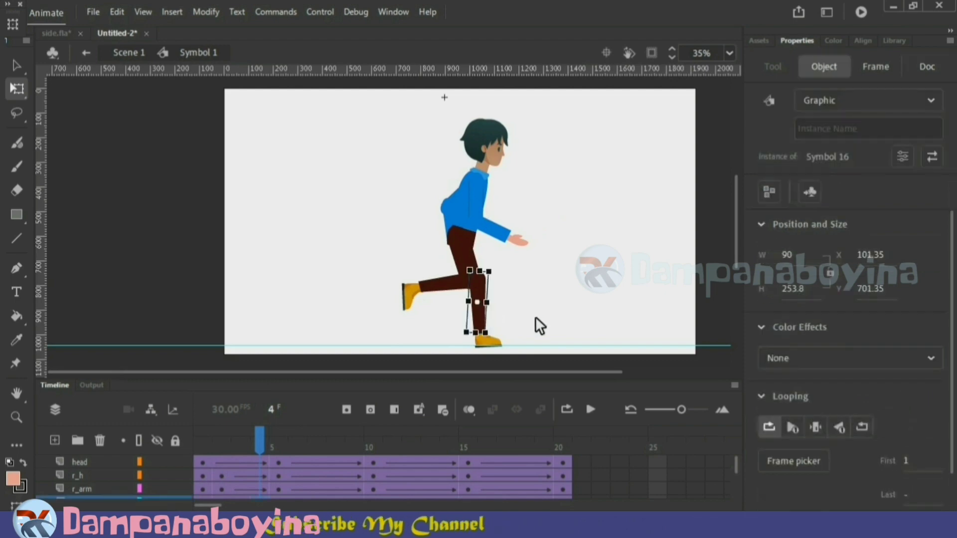
left_click(518, 349)
left_click(489, 332)
left_click(140, 441)
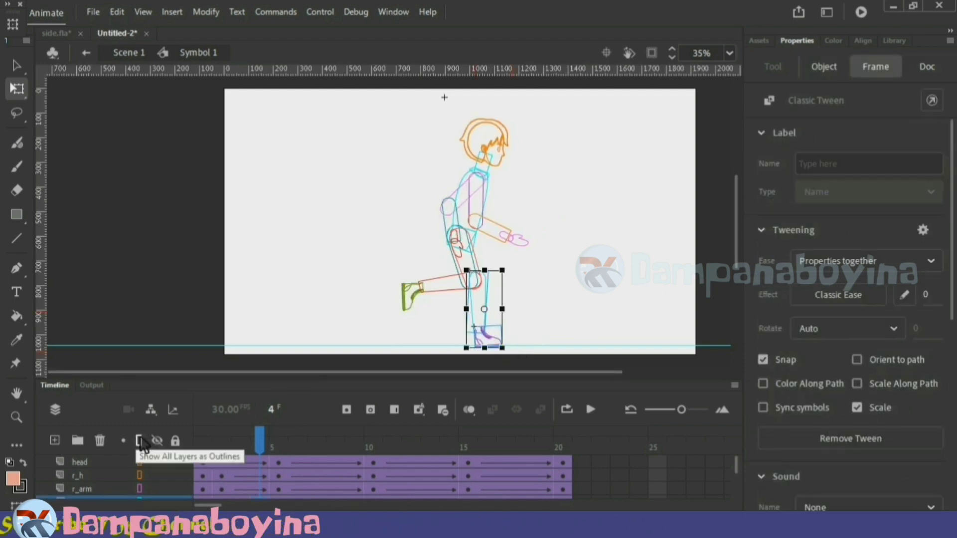
left_click(658, 280)
left_click(222, 445)
left_click_drag(222, 445, 282, 453)
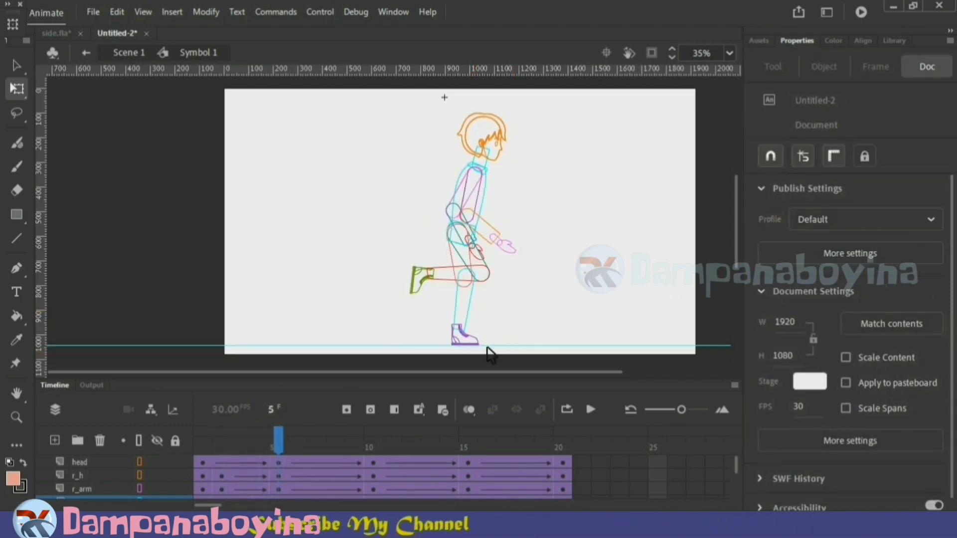
Move the lower left leg and shoe slightly further left on frame 5 and realign the shoe with the ankle.
left_click_drag(536, 306, 536, 308)
key("Left")
key("Left")
key("Left")
key("Left")
key("Left")
key("Left")
key("Left")
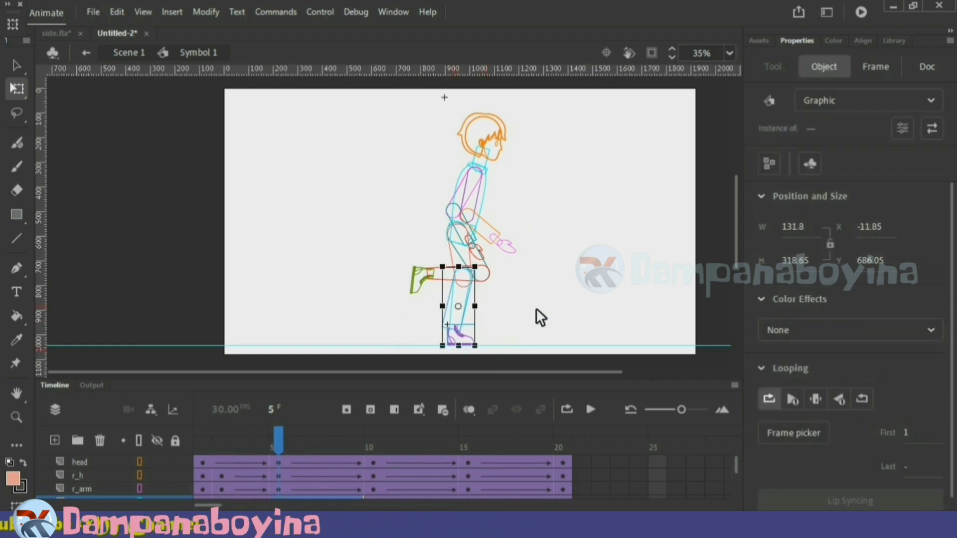
key("Right")
key("Right")
left_click(536, 309)
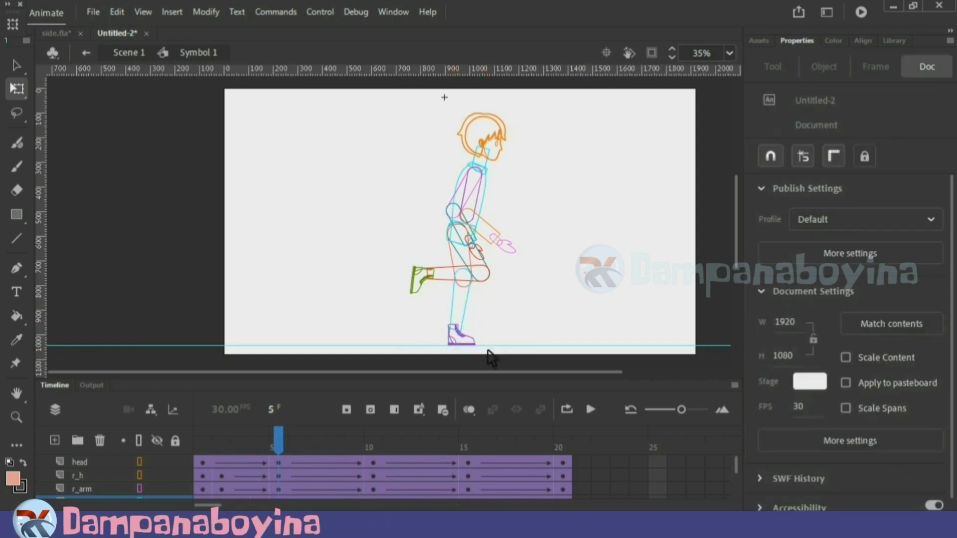
left_click(468, 338)
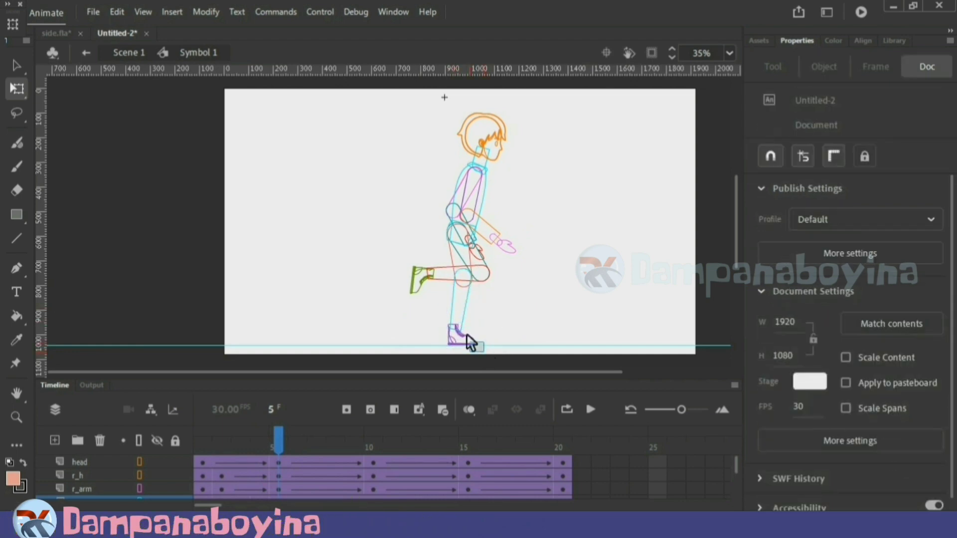
left_click(584, 319)
Display all layers in full colour and examine the leg joints on frame 7.
left_click(139, 441)
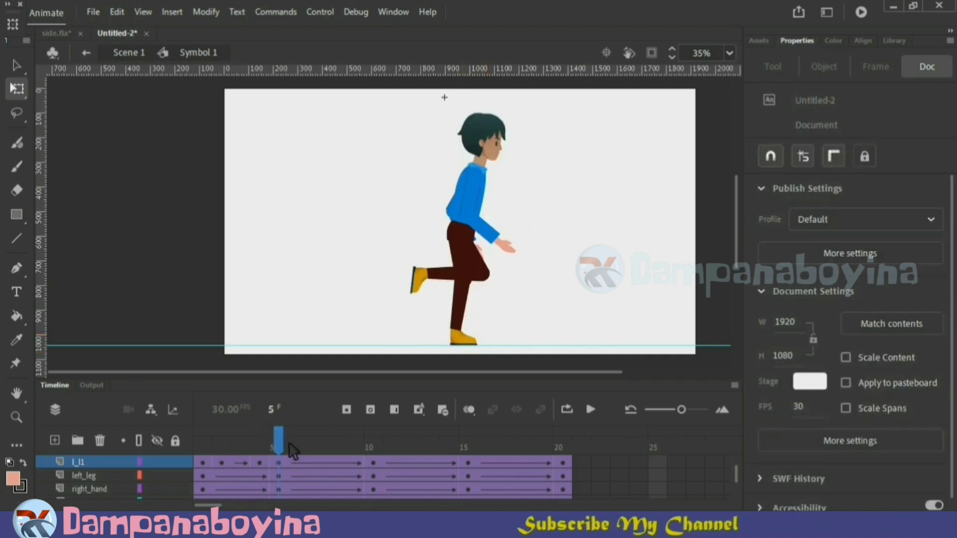
left_click_drag(287, 443, 319, 455)
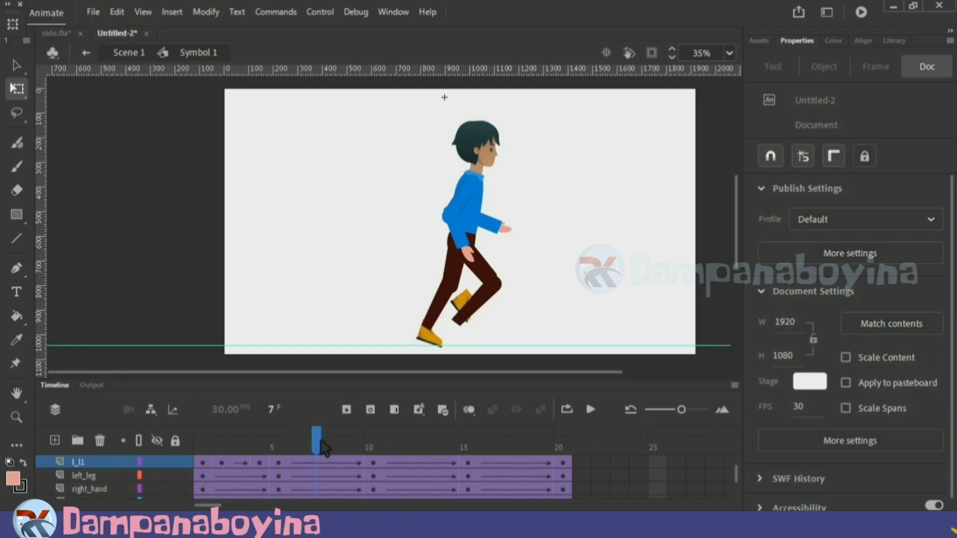
mouse_move(319, 442)
left_mouse_down()
mouse_move(282, 440)
mouse_move(317, 441)
left_mouse_up()
left_click(424, 277)
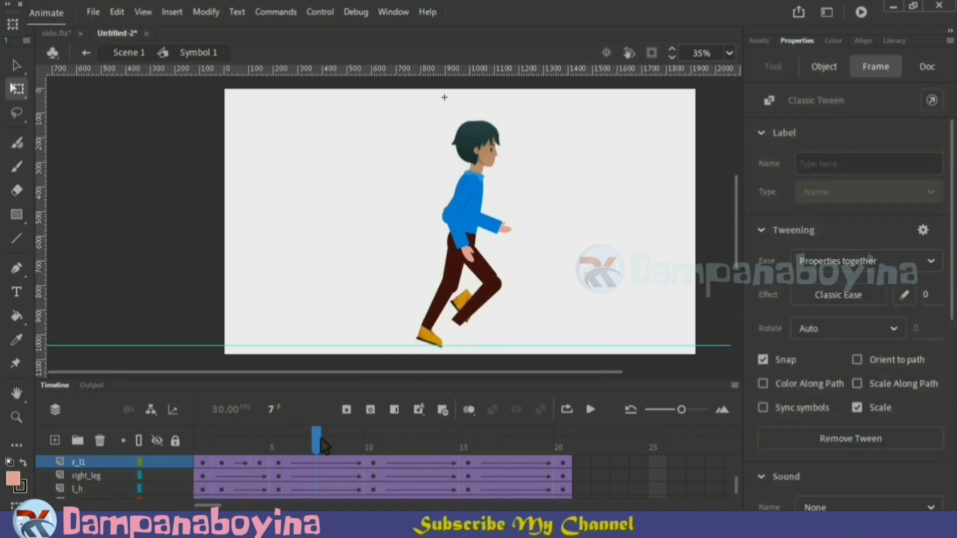
Insert keyframes on frame 7 of the r_l and r_l1 layers and display all layers as outlines.
scroll(111, 489, "up", 1)
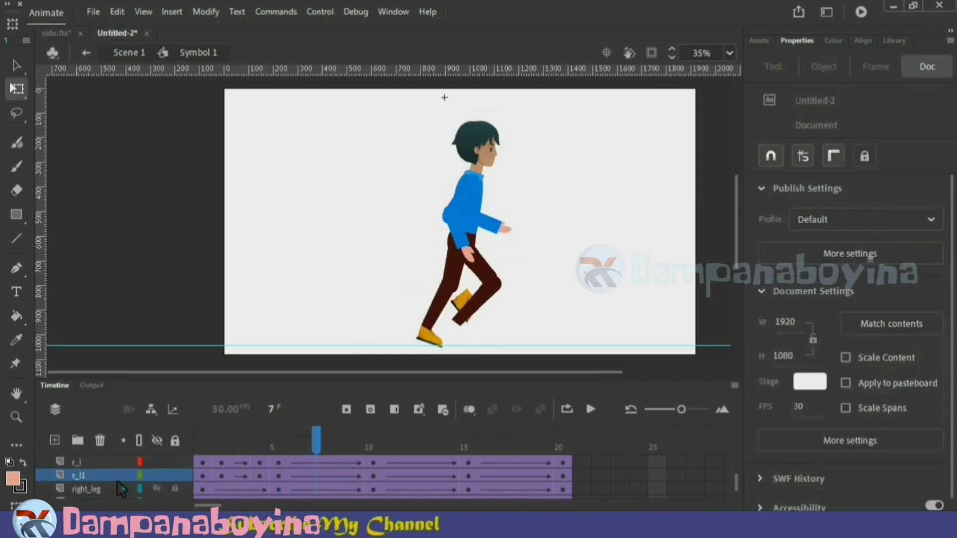
left_click(91, 463, "shift")
left_click(319, 475)
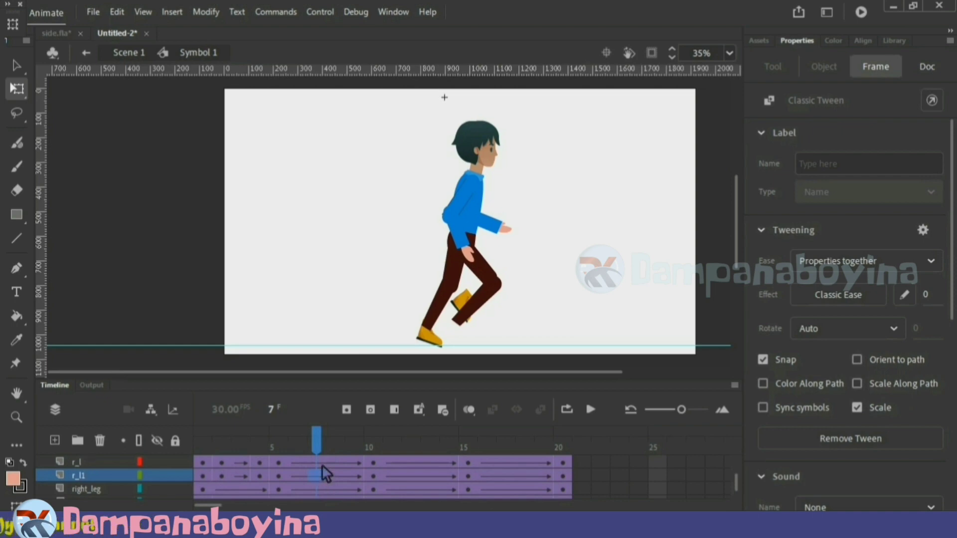
left_click(318, 462, "shift")
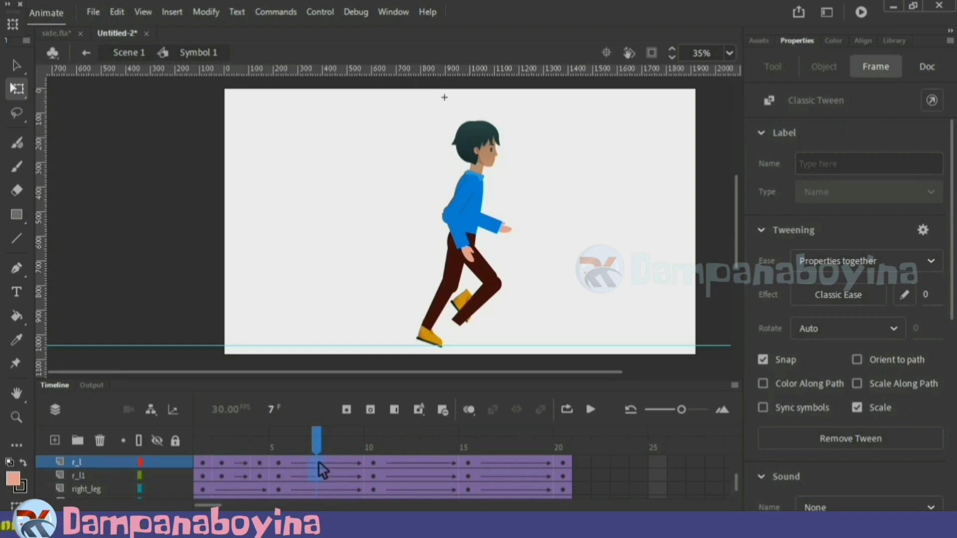
left_click(140, 440)
Nudge the lower right leg and shoe left and up on frame 7 until the leg meets the knee.
key("Left")
key("Left")
key("Left")
key("Left")
key("Left")
key("Left")
key("Left")
key("Left")
key("Left")
key("Left")
key("Up")
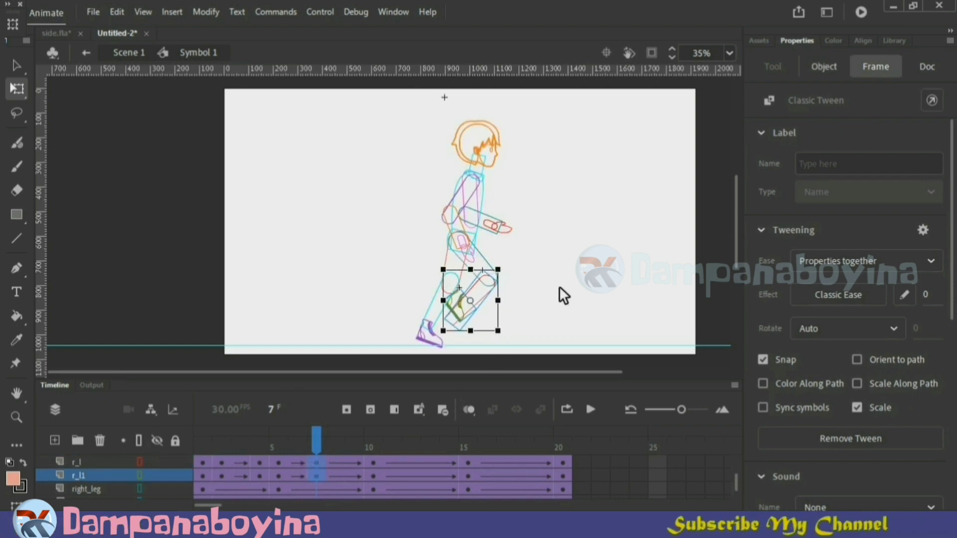
key("Up")
key("Up")
key("Up")
key("Up")
key("Up")
key("Up")
key("Up")
key("Up")
key("Up")
key("Right")
key("Right")
key("Right")
key("Right")
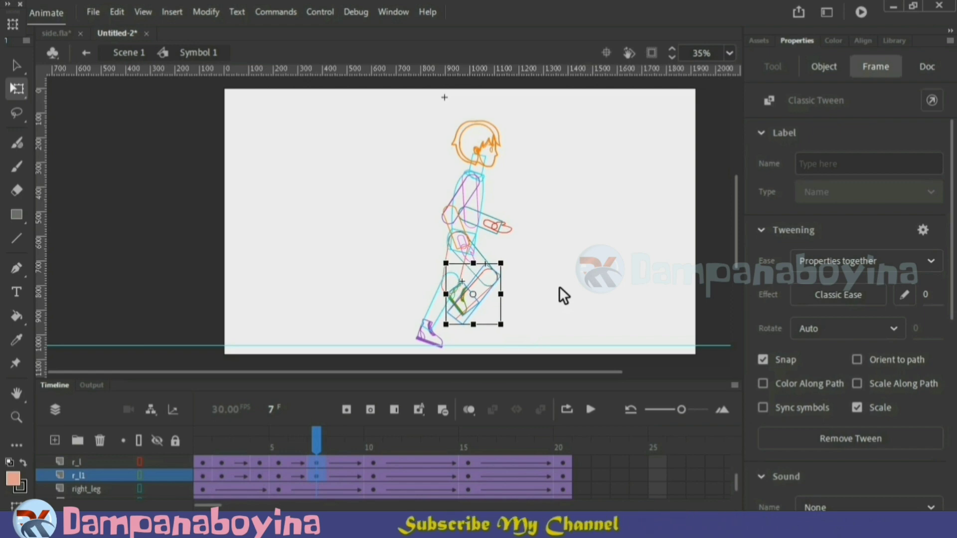
left_click(559, 287)
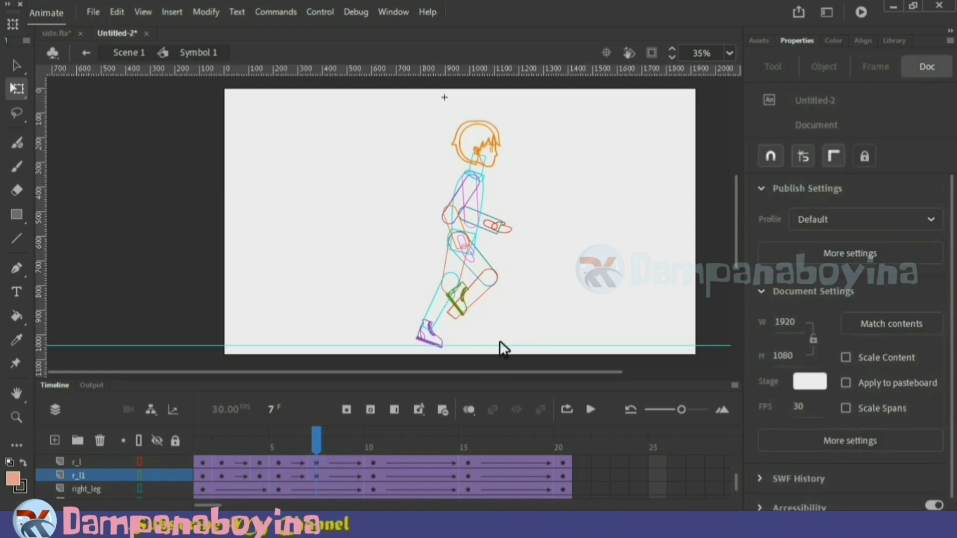
Move the right shoe down and slightly left on frame 7 onto the ankle of the lower leg.
left_click(468, 285)
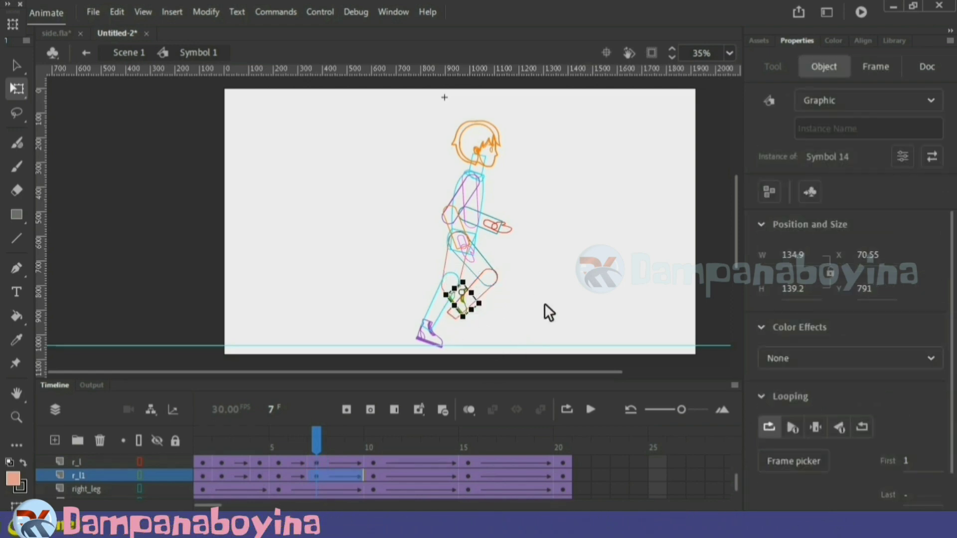
key("Down")
key("Down")
key("Down")
key("Down")
key("Down")
key("Down")
key("Down")
key("Down")
key("Down")
key("Down")
key("Left")
key("Left")
key("Left")
key("Left")
key("Left")
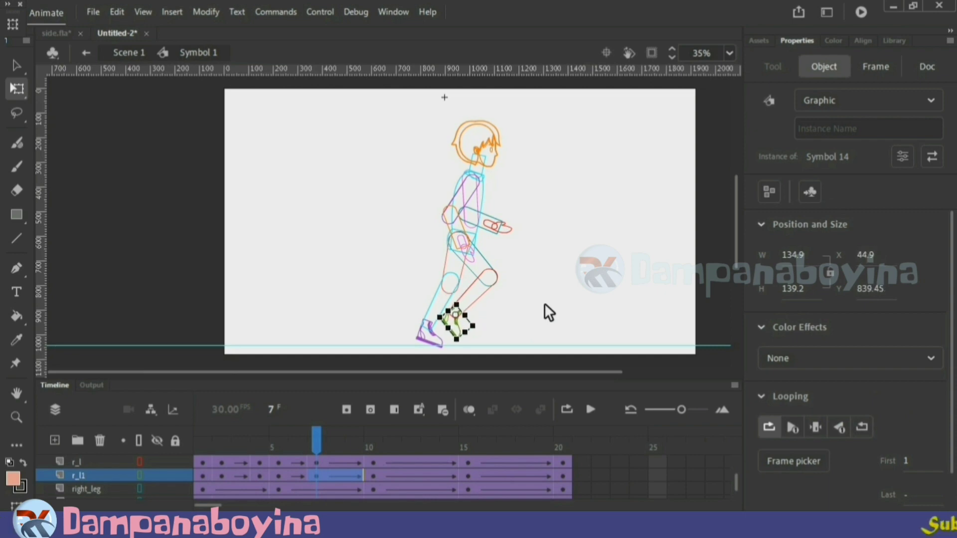
left_click(544, 303)
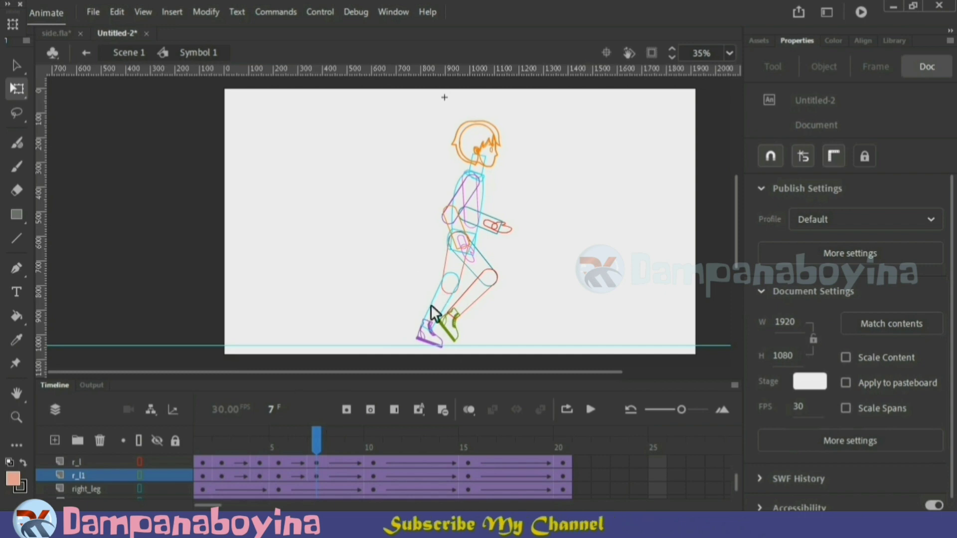
Insert keyframes on frame 7 for all the remaining layers.
left_click(321, 447)
left_click(330, 290)
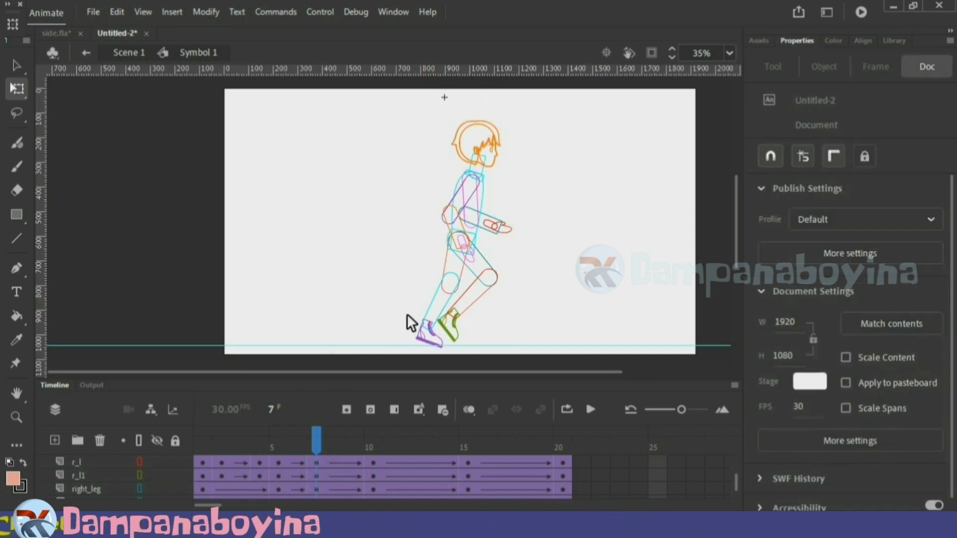
Nudge the lower left leg slightly down to the knee on frame 7 and rotate the left shoe flat onto the ground guide.
left_click(421, 340)
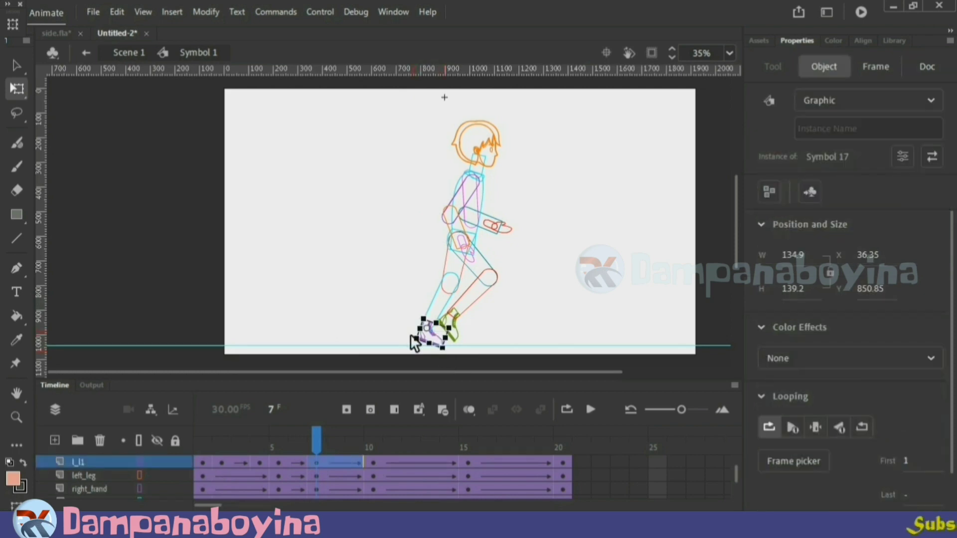
left_click(442, 291)
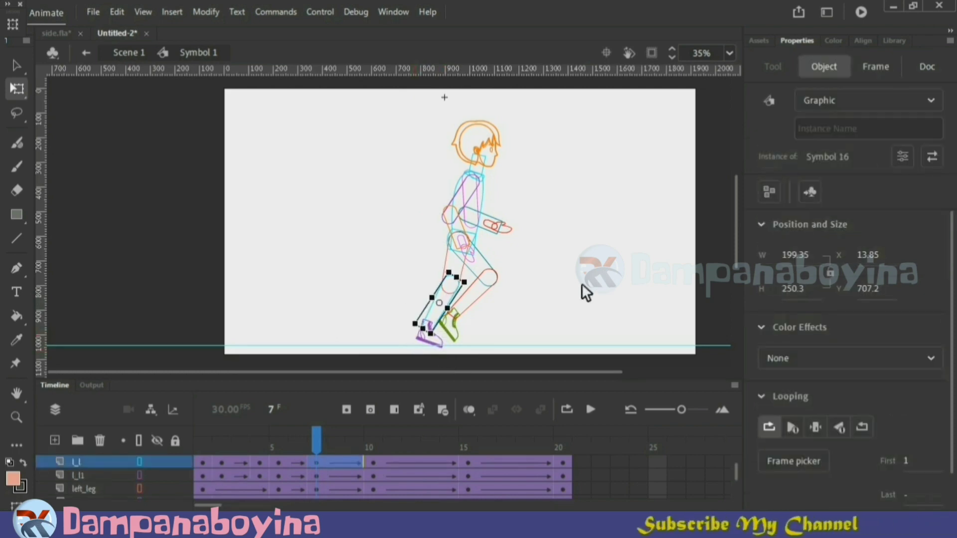
left_click(541, 305)
left_click(447, 339)
key("Down")
key("Down")
key("Down")
key("Down")
key("Down")
key("Left")
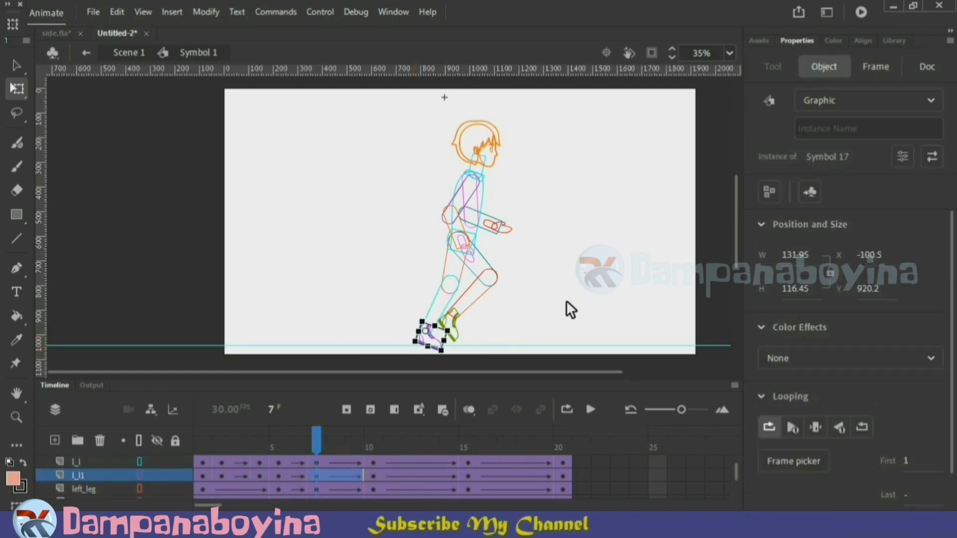
key("Left")
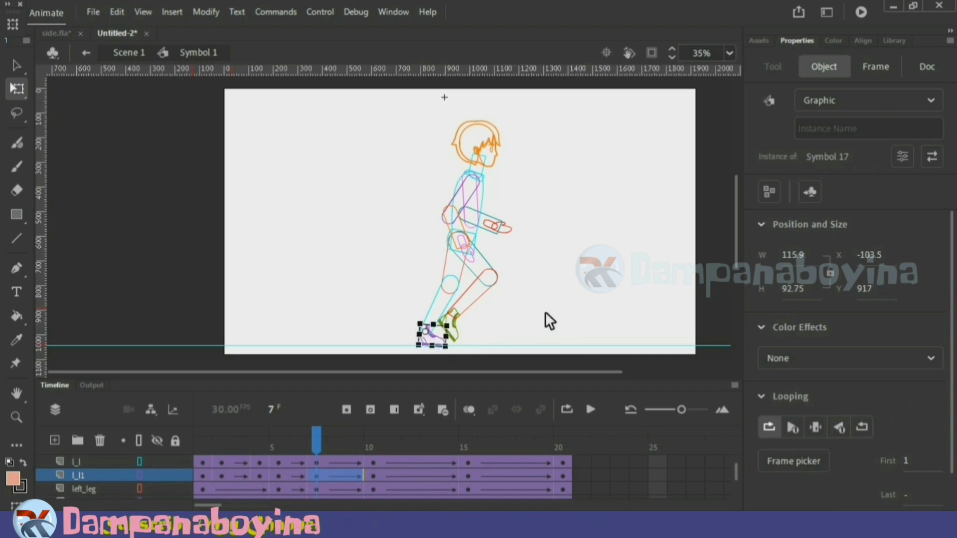
key("Left")
key("Left")
left_click(532, 299)
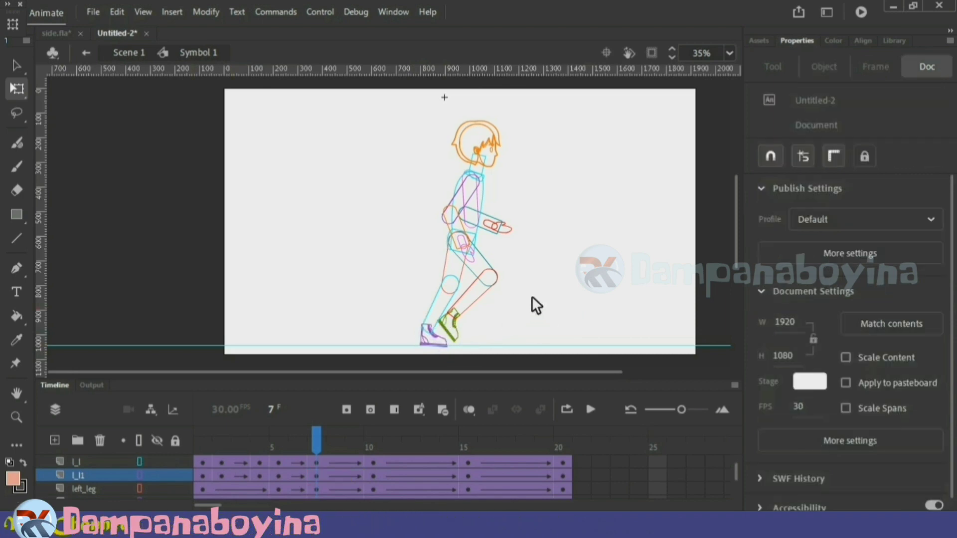
Realign the right forearm with the elbow on frame 7 and shift the right hand slightly down to the wrist.
left_click(457, 237)
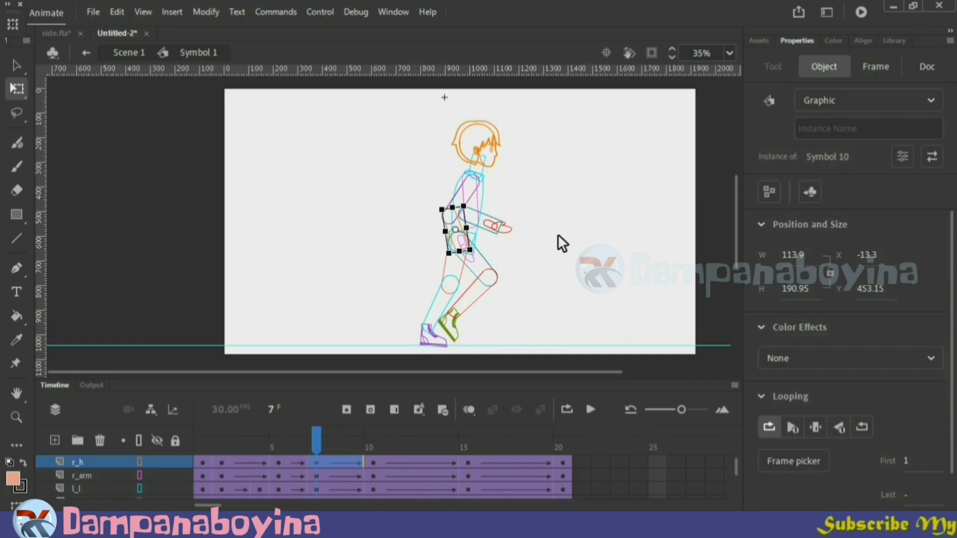
left_click(529, 253)
left_click(473, 260)
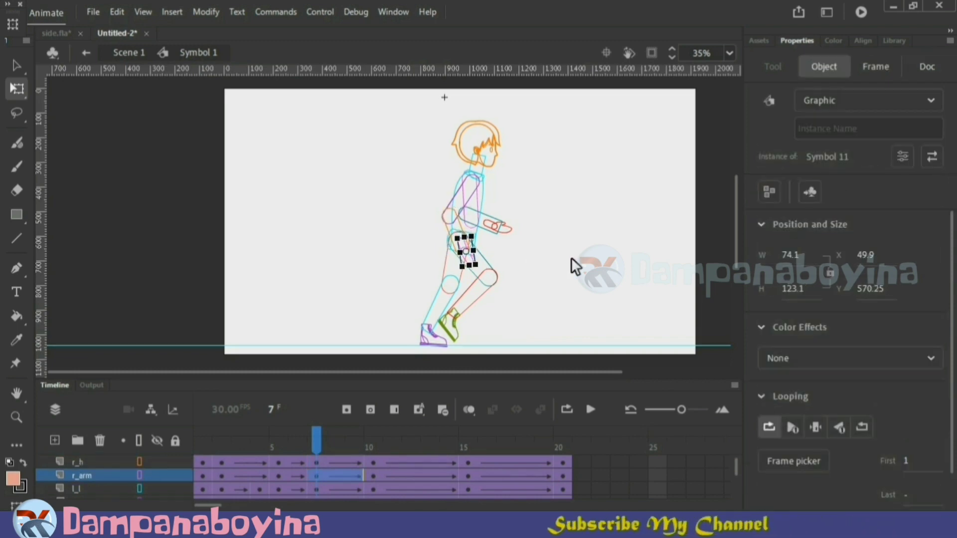
left_click(555, 259)
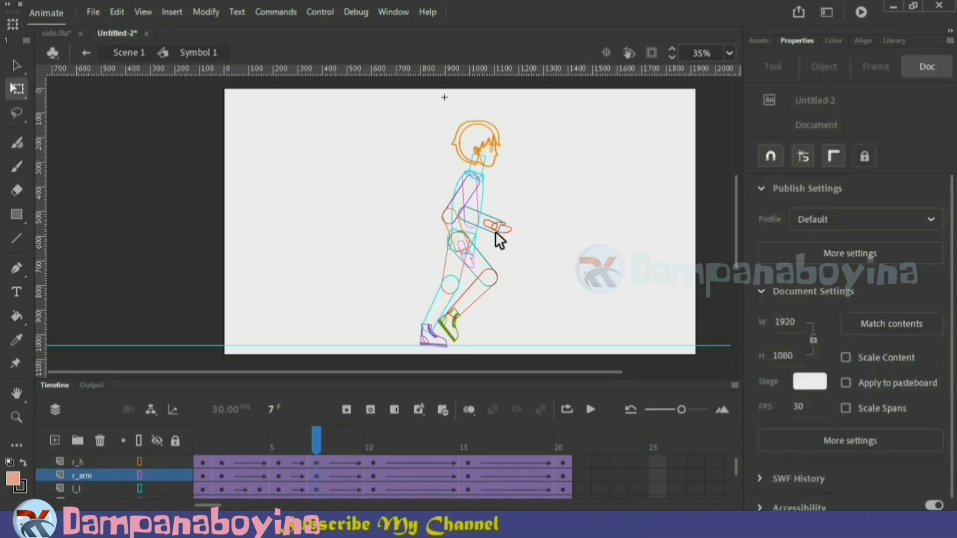
Move the left forearm and hand slightly right and down on frame 7 to meet the elbow.
left_click(497, 233)
left_click_drag(498, 233, 501, 238)
left_click(534, 260)
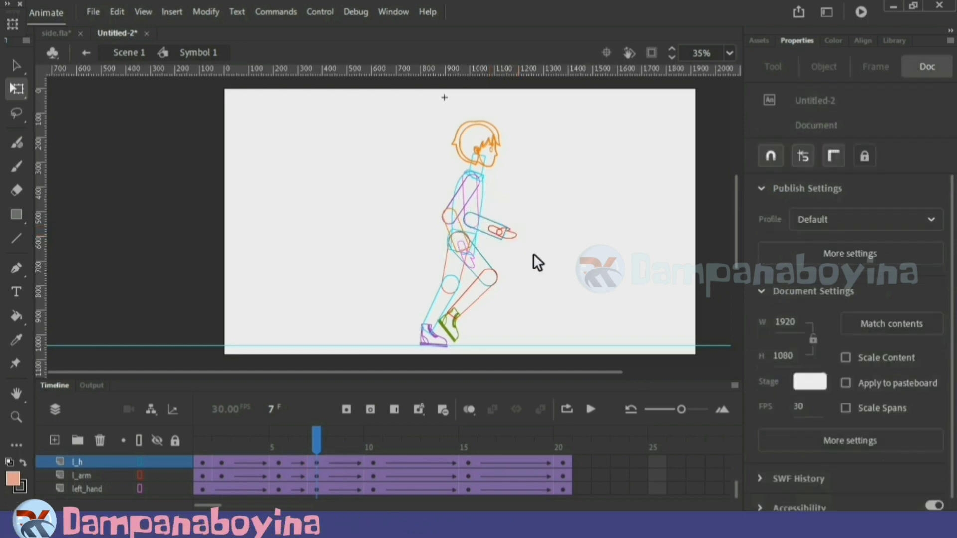
Shift the left hand further right and slightly down on frame 7 to the end of the forearm.
left_click(498, 229)
key("Right")
key("Right")
key("Right")
key("Right")
key("Right")
key("Right")
key("Down")
key("Down")
key("Down")
key("Down")
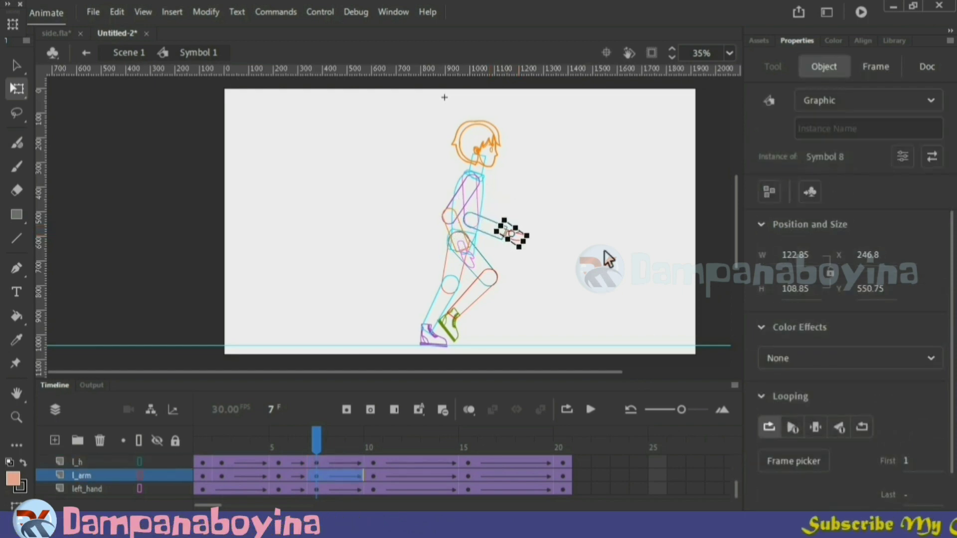
key("Right")
key("Right")
key("Right")
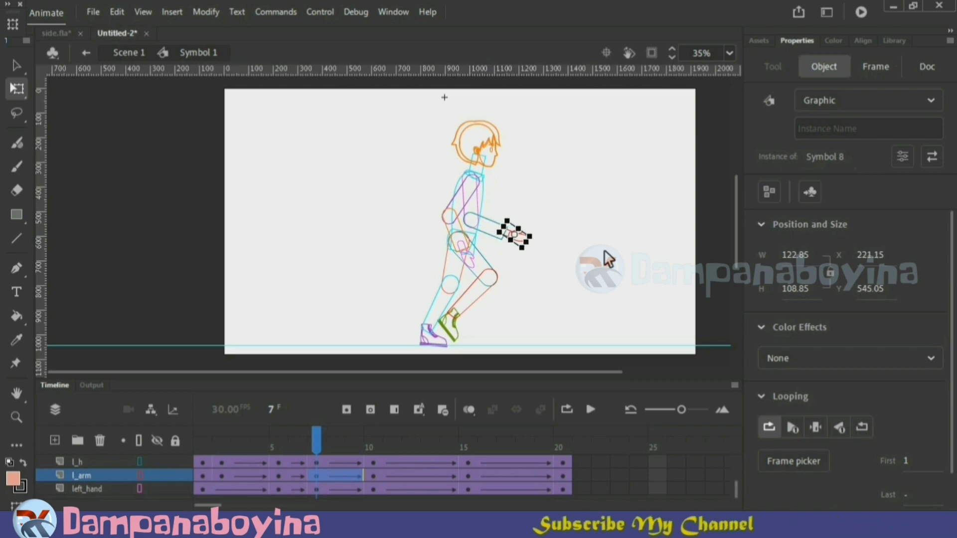
left_click(482, 281)
Check the right hand's joint on frame 7 and compare the poses from frame 7 to frame 9 in full colour.
left_click(465, 254)
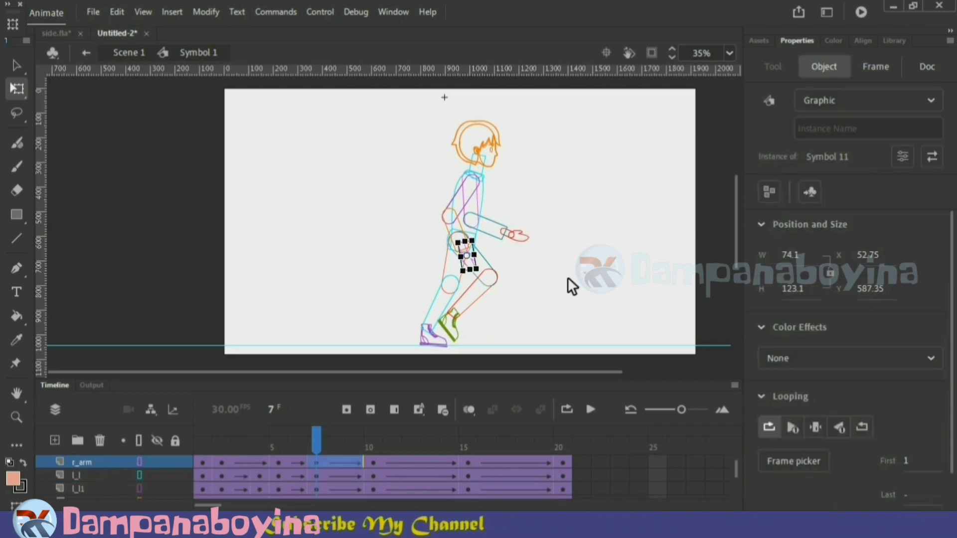
left_click(567, 277)
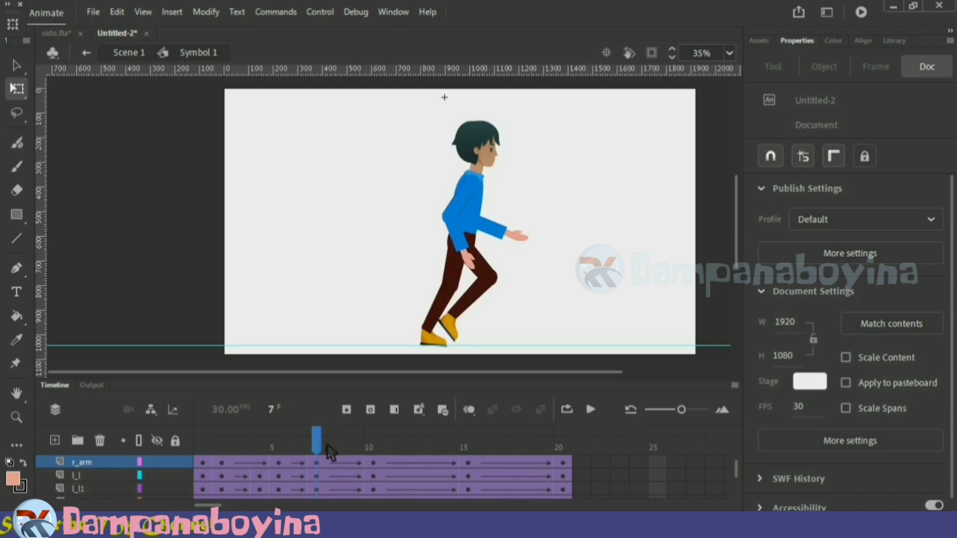
left_click(343, 451)
mouse_move(338, 456)
left_mouse_down()
mouse_move(272, 449)
mouse_move(343, 458)
left_mouse_up()
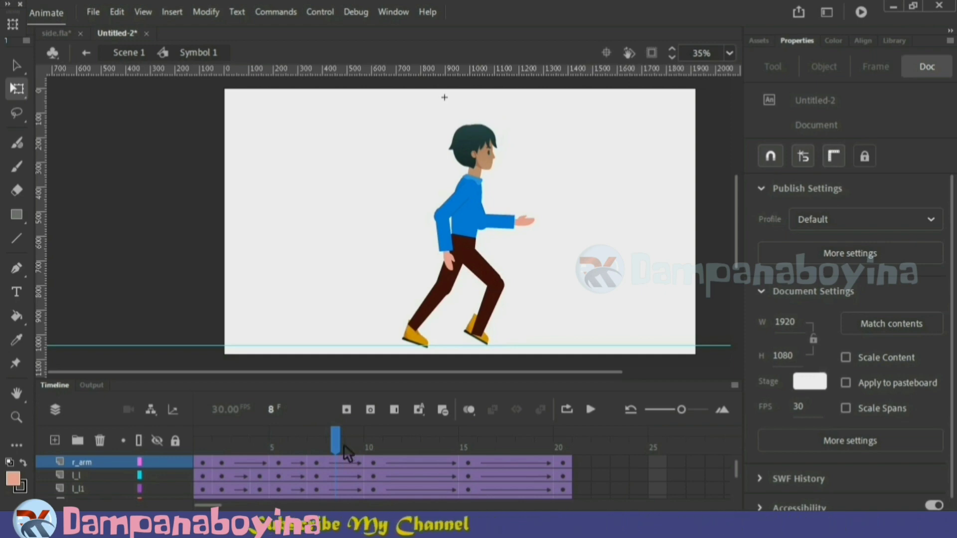
left_click_drag(342, 440, 351, 441)
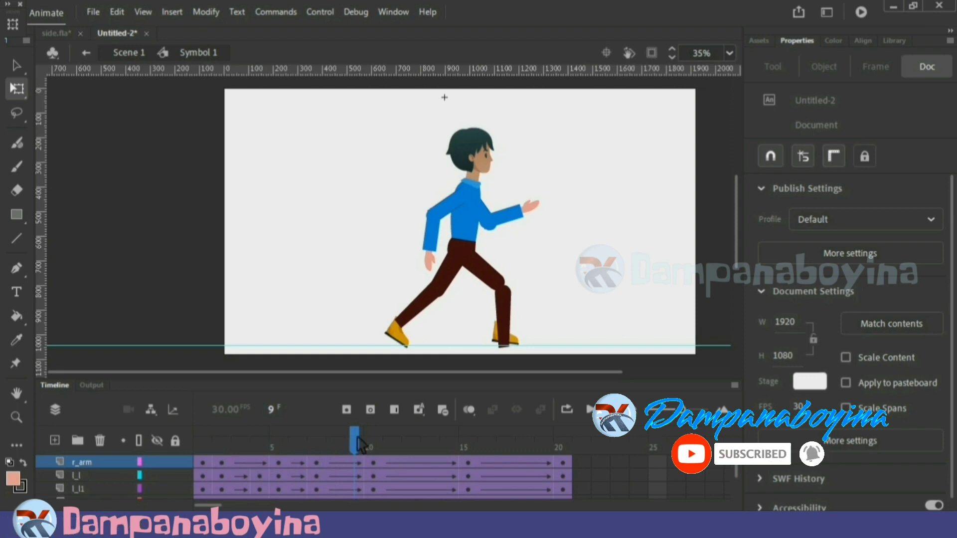
Insert keyframes on frame 9 for all layers.
left_click(360, 444)
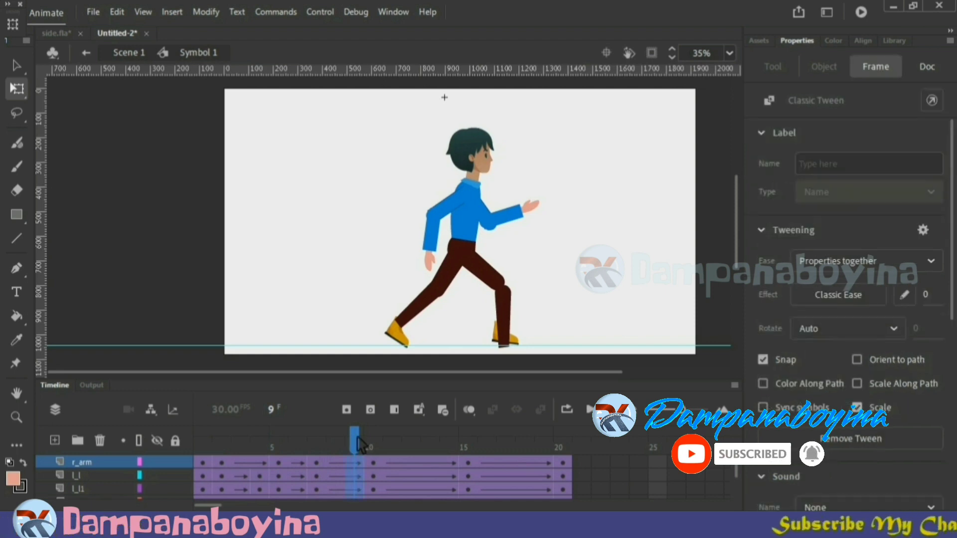
key("ctrl+a")
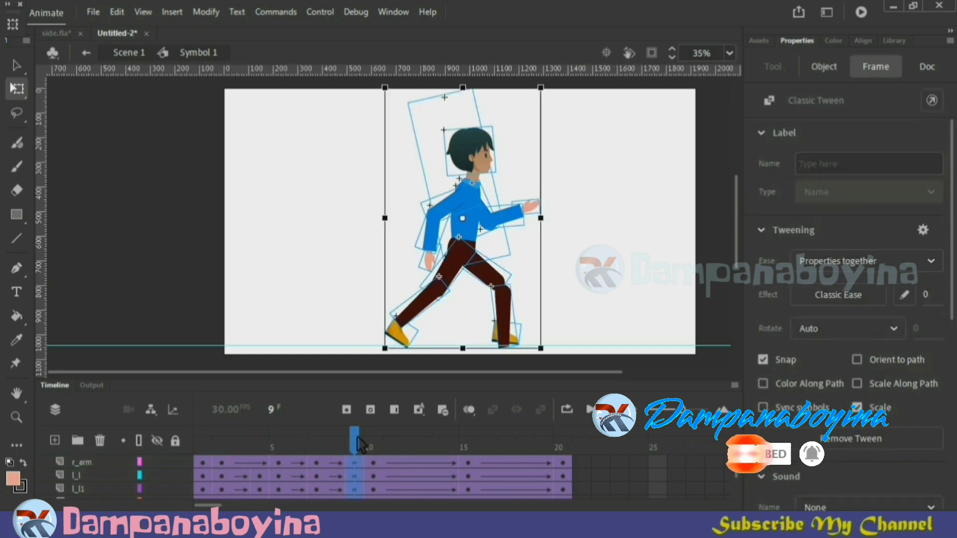
left_click(629, 293)
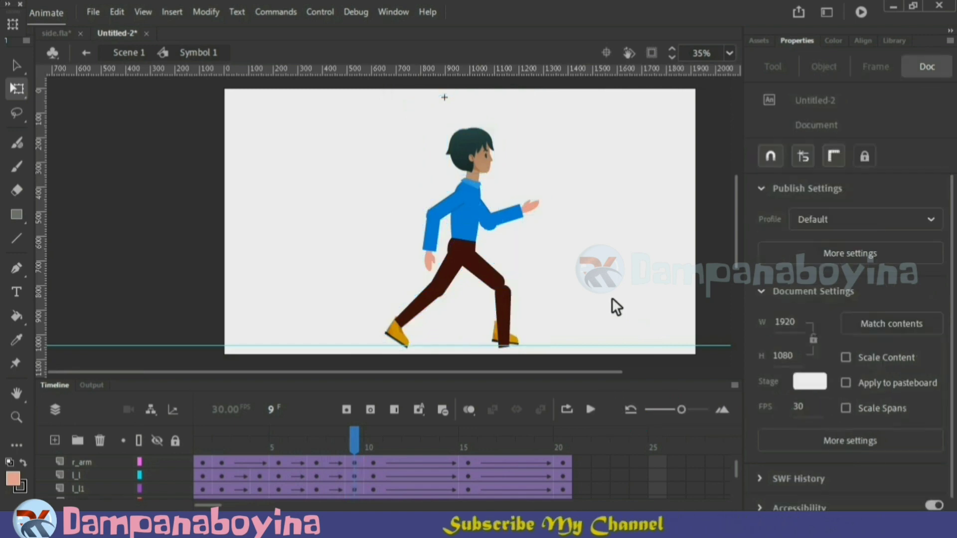
Show the layers as outlines and shift the left forearm and hand slightly on frame 9 to meet the elbow.
left_click(138, 440)
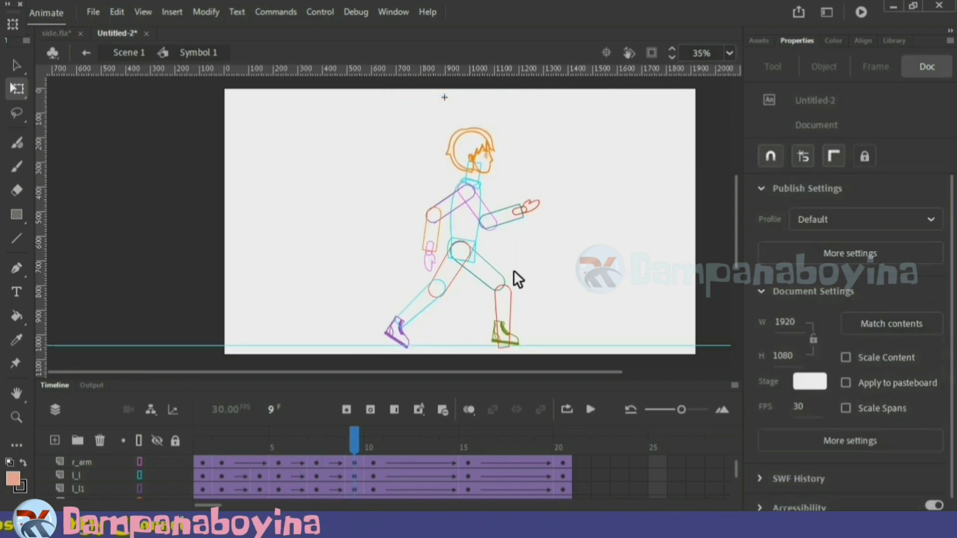
left_click(561, 261)
left_click(514, 220)
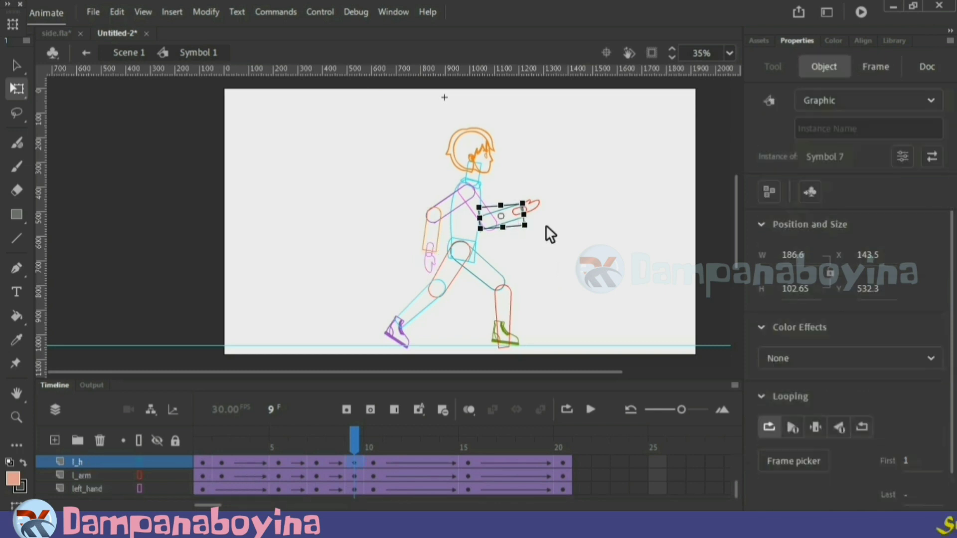
left_click(546, 225)
left_click(536, 211)
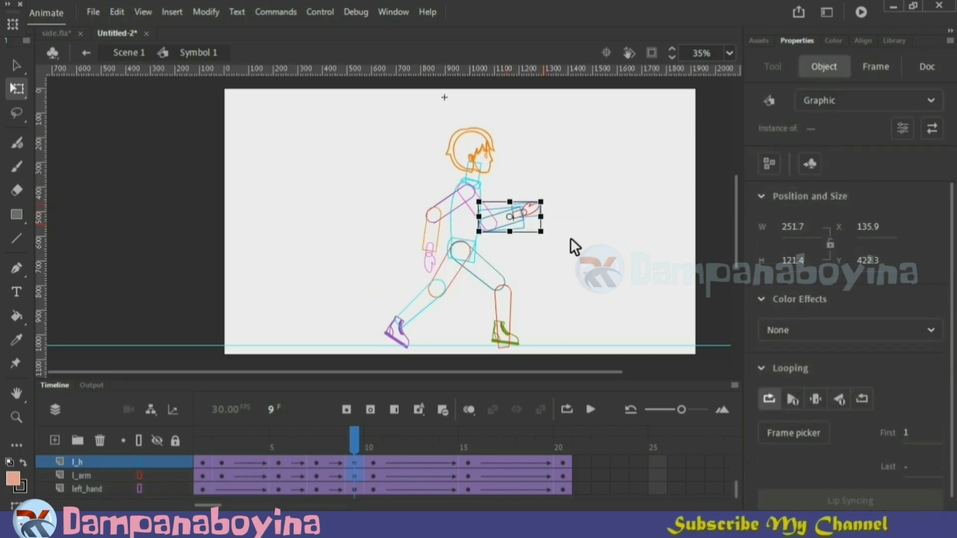
left_click(571, 241)
Move the left hand slightly right to the forearm's end on frame 9 and nudge the right hand into its wrist joint.
left_click(546, 213)
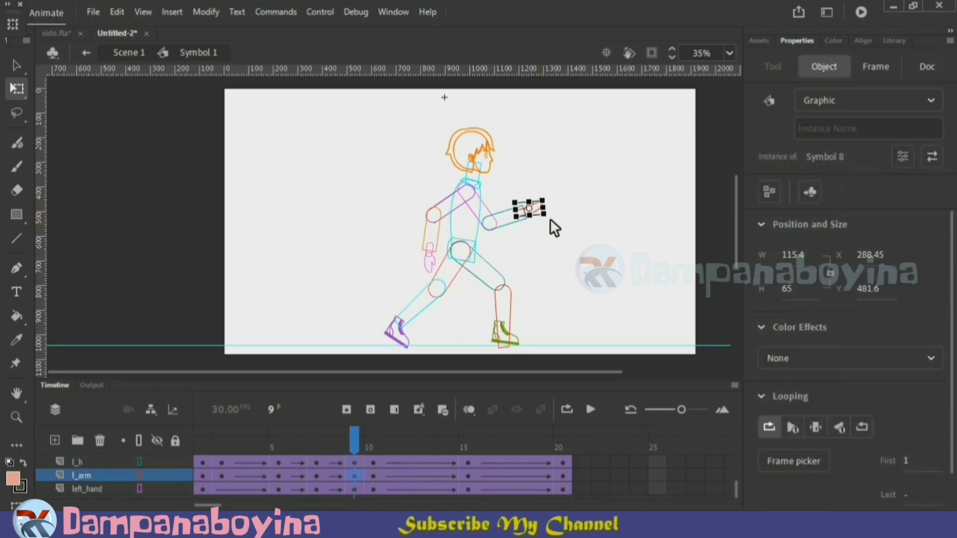
left_click(557, 229)
left_click(424, 267)
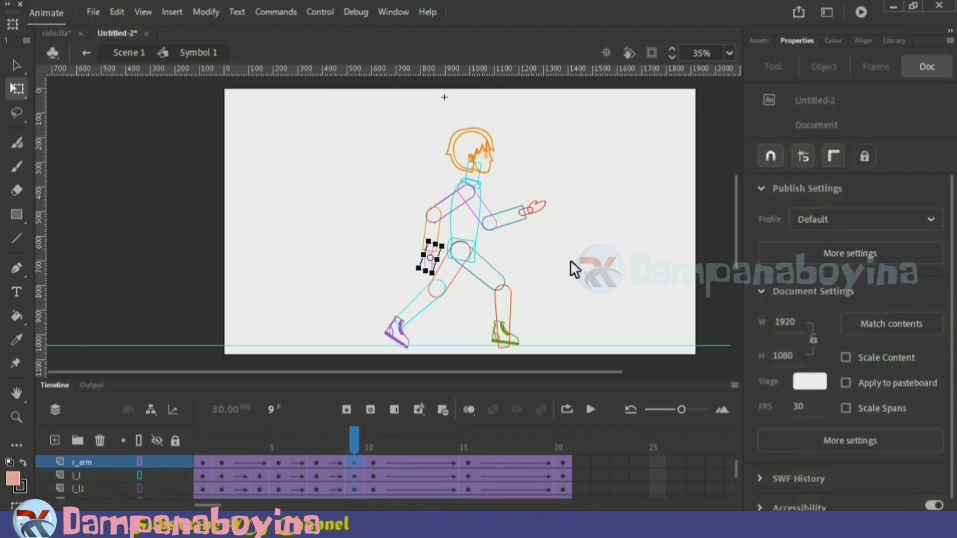
left_click(570, 261)
Move the right lower leg up and left to the knee on frame 9, and lower the right foot to the shin's end.
left_click(516, 312)
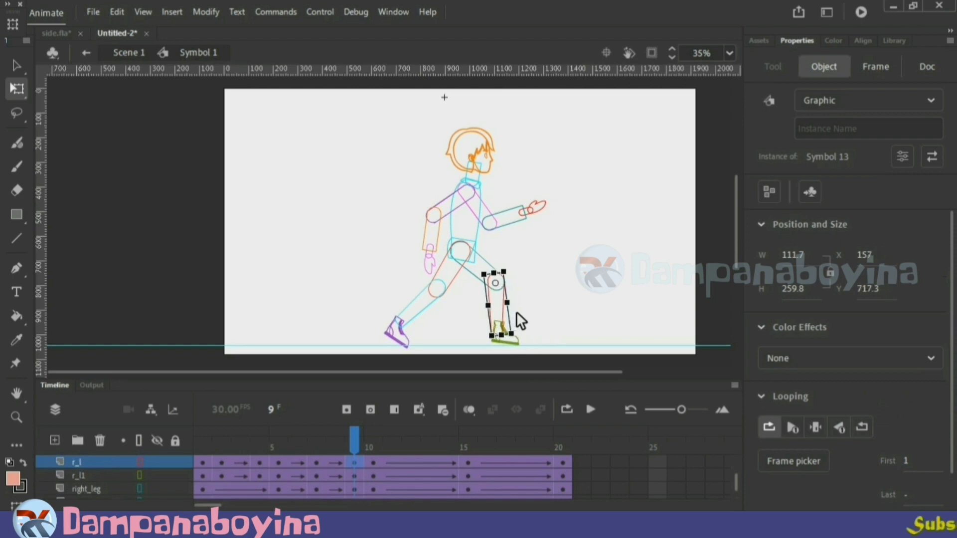
left_click(537, 313)
left_click(521, 340)
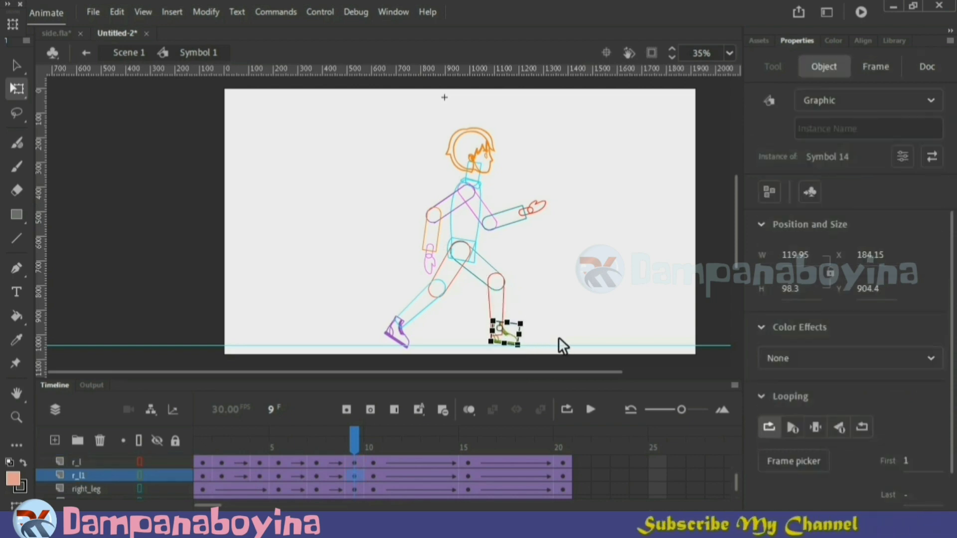
left_click(558, 332)
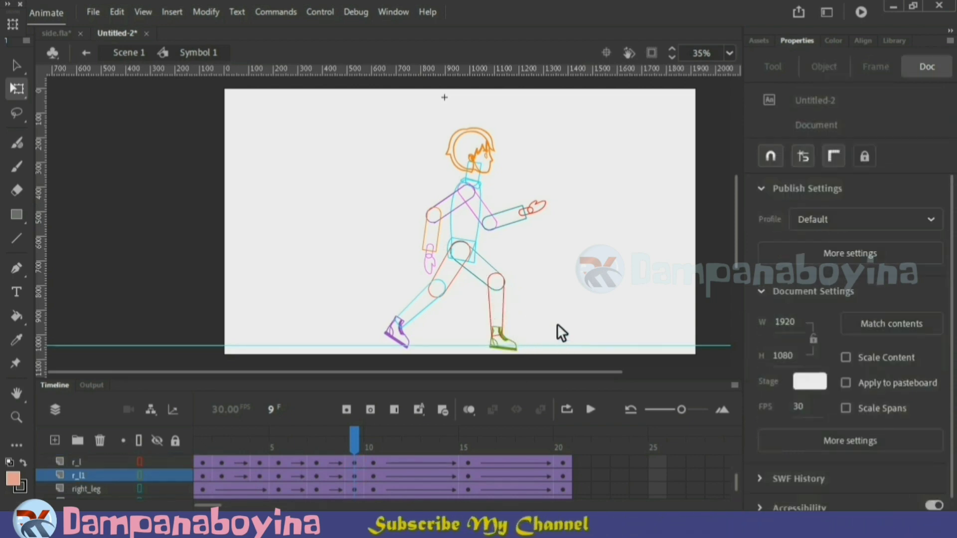
left_click_drag(519, 343, 519, 344)
left_click(558, 333)
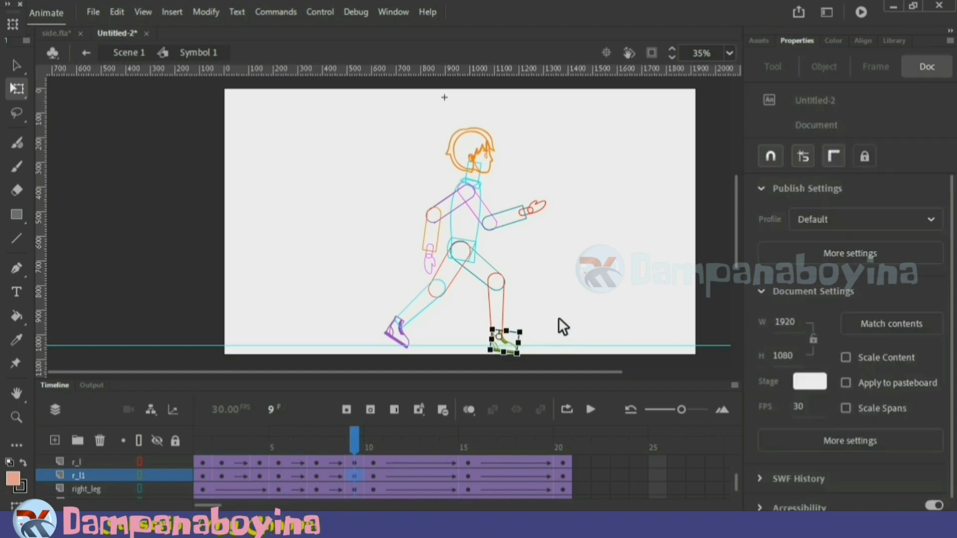
Raise the whole character to the ground guide on frame 9 and rotate the left foot toe-down at its ankle.
left_click_drag(414, 278, 466, 157)
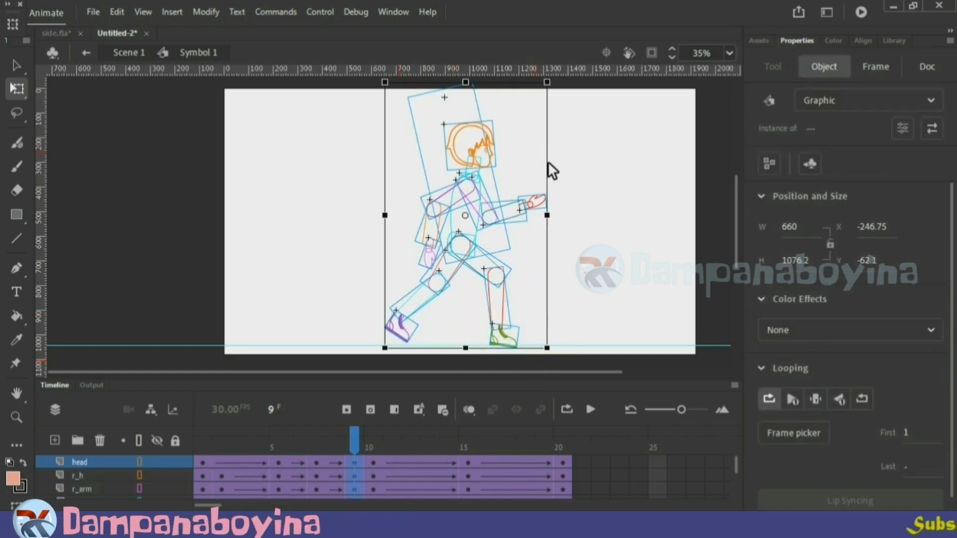
left_click(432, 334)
left_click(406, 337)
left_click_drag(429, 321, 429, 325)
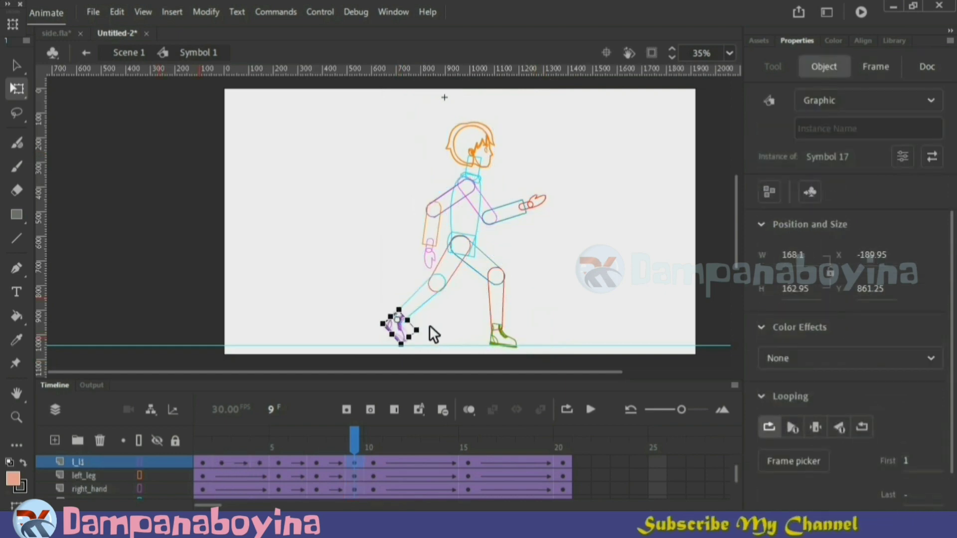
left_click(587, 299)
left_click(406, 339)
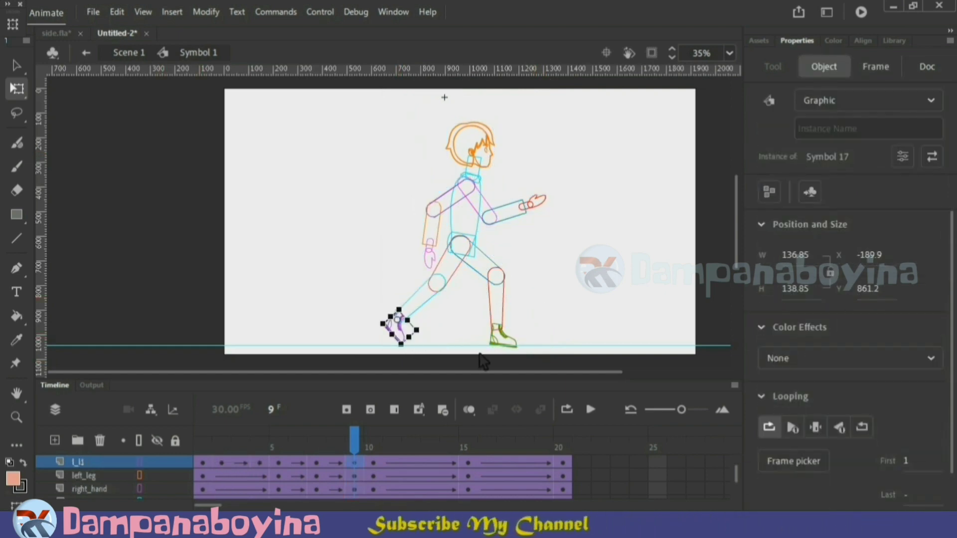
left_click(467, 333)
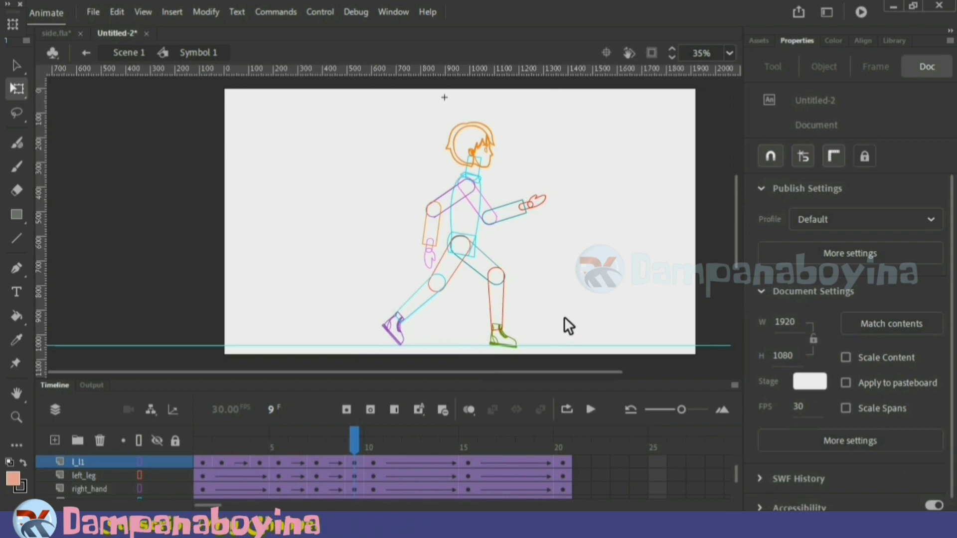
Insert keyframes on frame 3 for all layers and nudge the right lower leg and foot slightly down and left to meet the knee.
left_click_drag(358, 444, 244, 451)
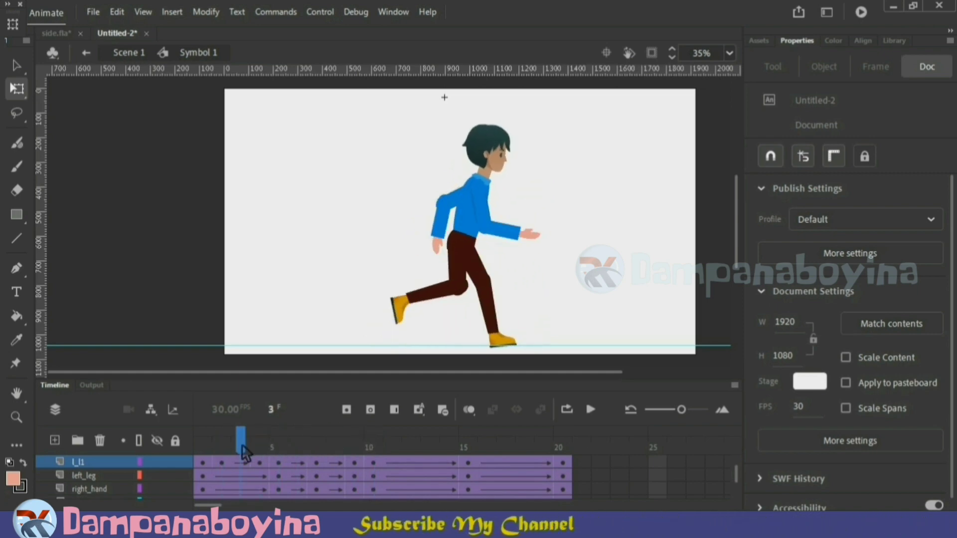
left_click(243, 462)
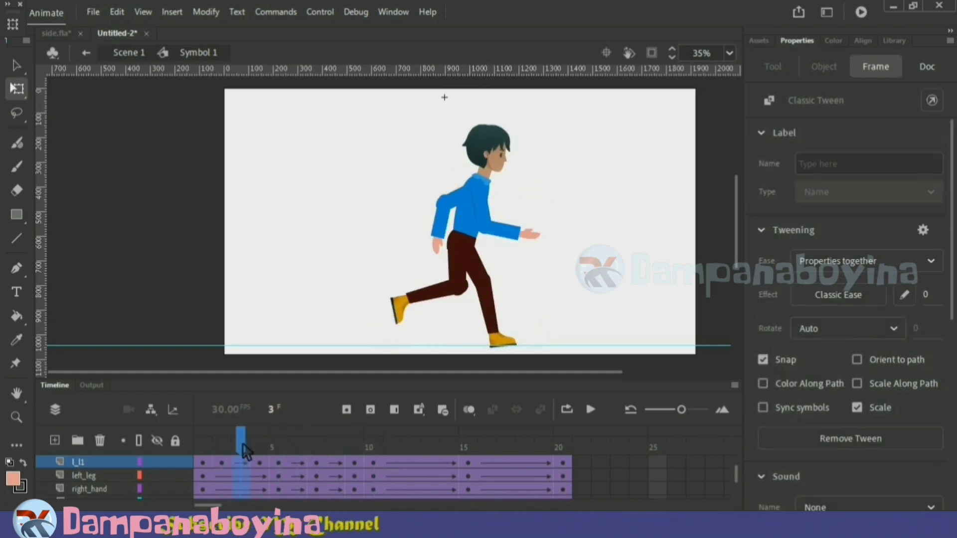
left_click(450, 320)
left_click_drag(394, 292, 445, 300)
key("Down")
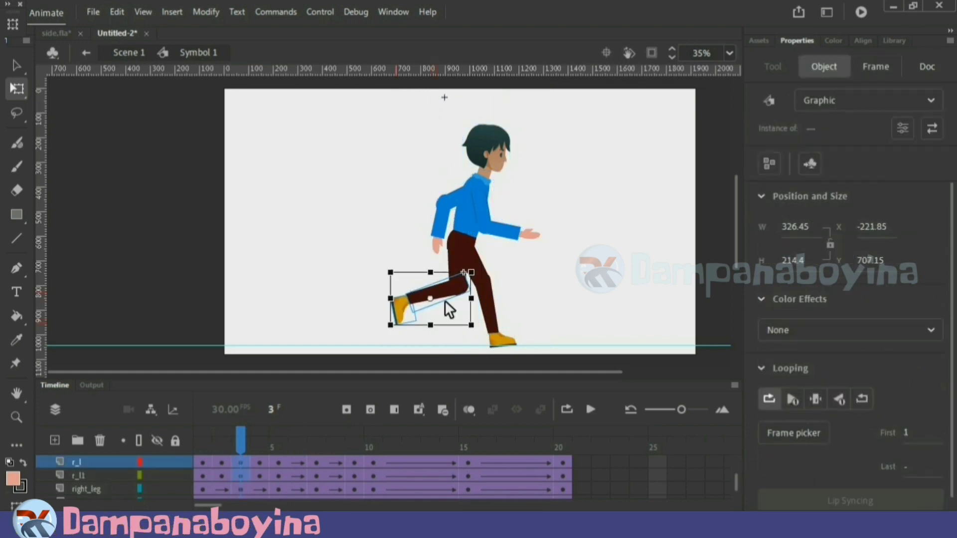
key("Left")
key("Down")
key("Down")
left_click(349, 244)
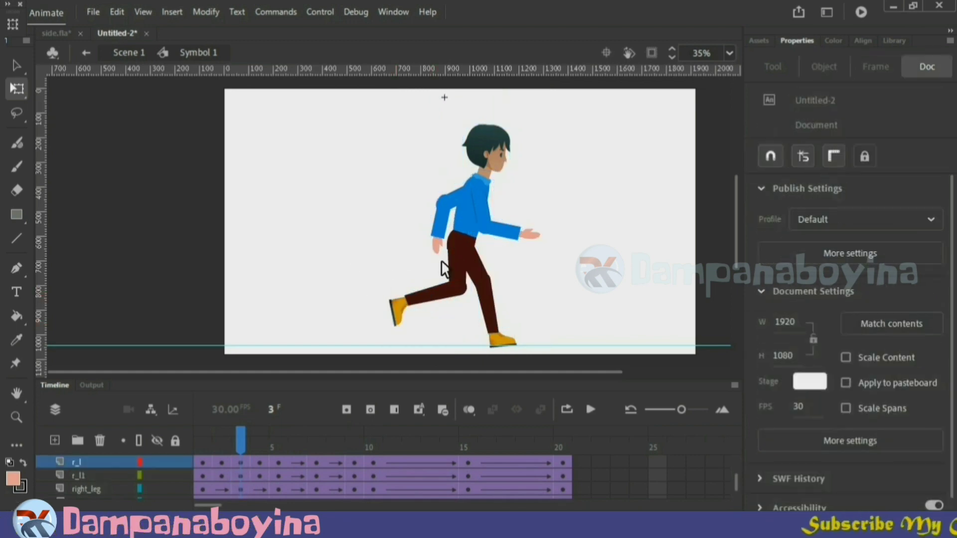
Shift the left forearm and hand slightly on frame 3 to meet the elbow, and fit the hand to the forearm's end.
left_click(426, 223)
left_click_drag(358, 267, 348, 263)
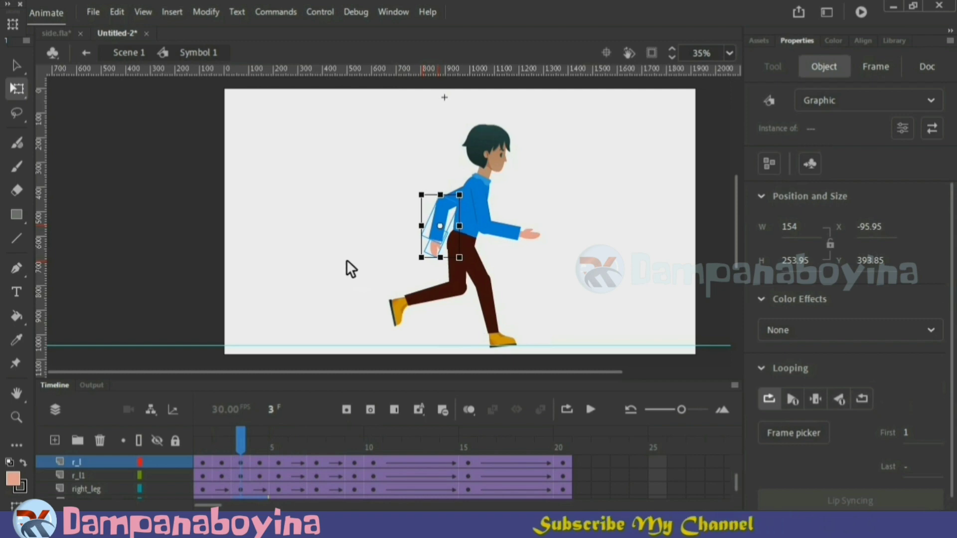
left_click(346, 260)
left_click(435, 252)
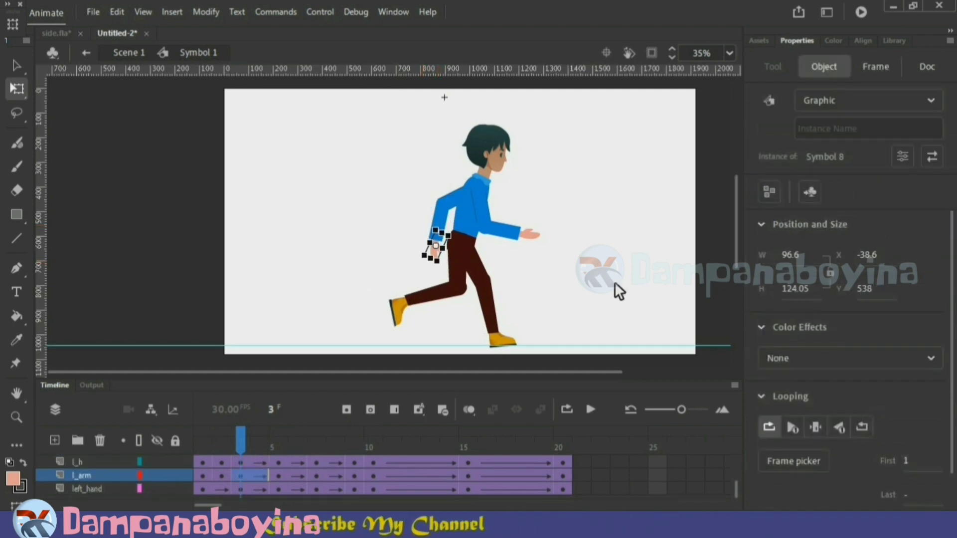
left_click(583, 289)
Insert keyframes on frame 12 for all layers and show the layers as outlines.
left_click_drag(246, 446, 413, 452)
key("ctrl+a")
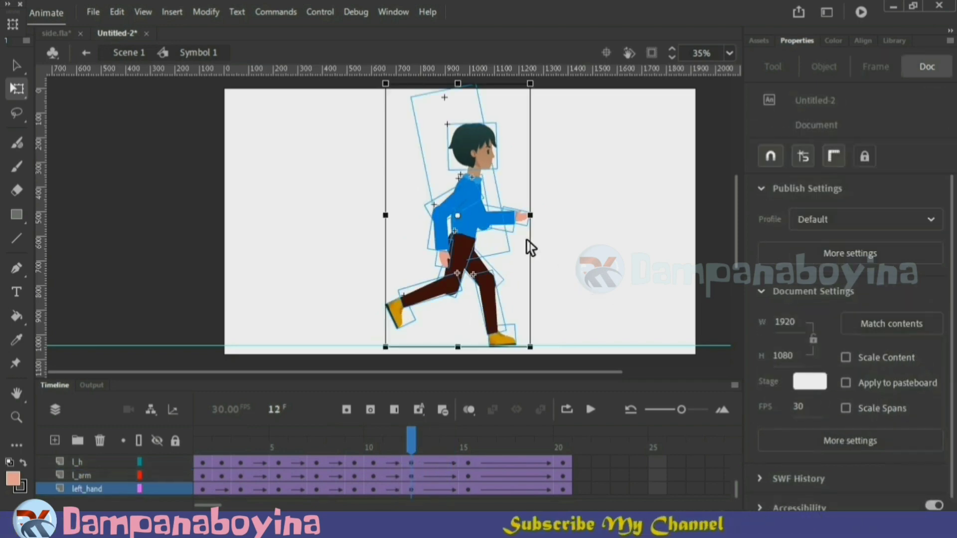
left_click(530, 248)
left_click(139, 441)
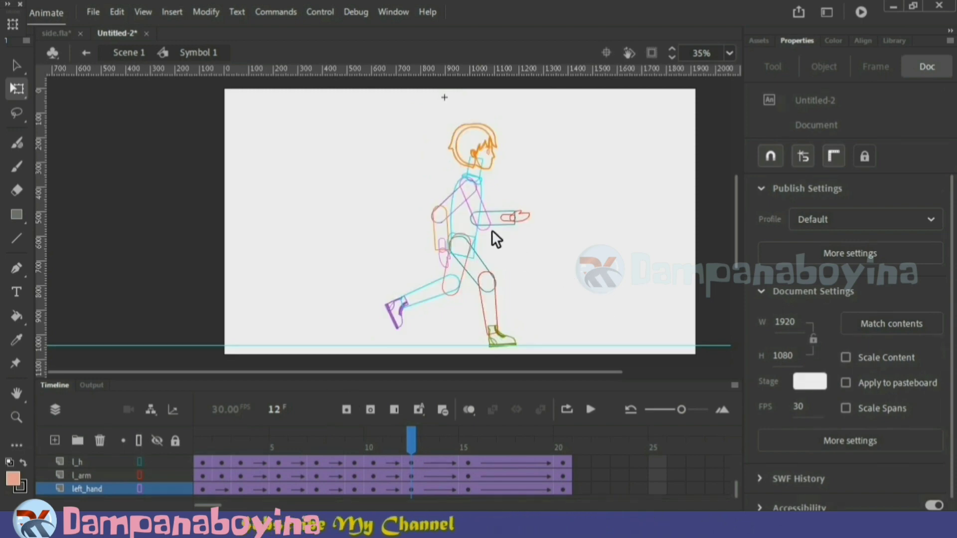
Move the left forearm and hand right and slightly down to the elbow on frame 12, and shift the hand to the forearm's end.
left_click(492, 231)
left_click(527, 234)
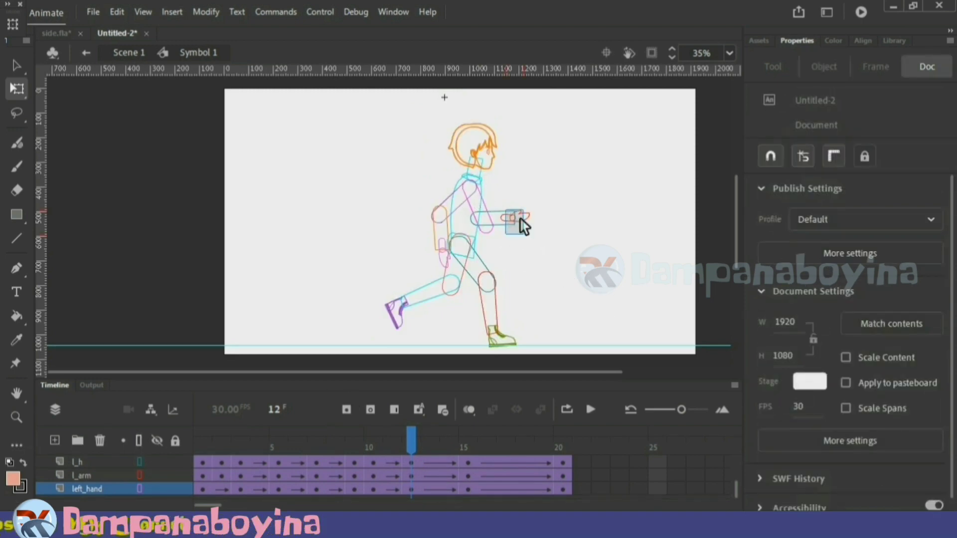
left_click(520, 218)
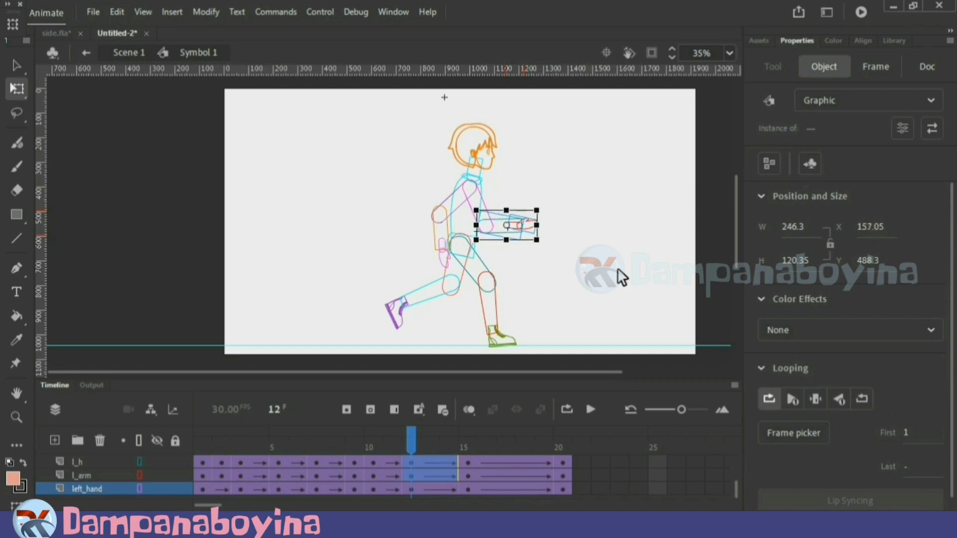
left_click(549, 237)
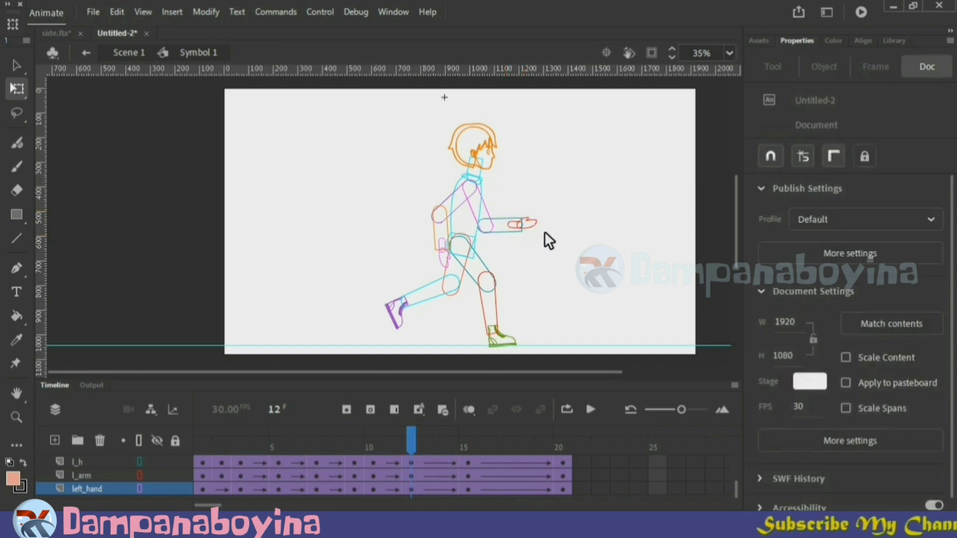
left_click(538, 237)
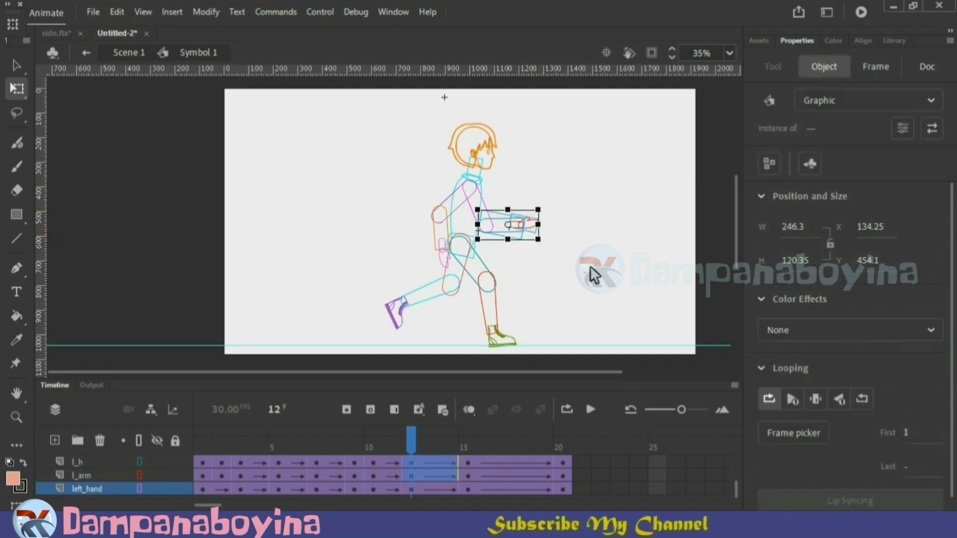
left_click(593, 275)
left_click(534, 222)
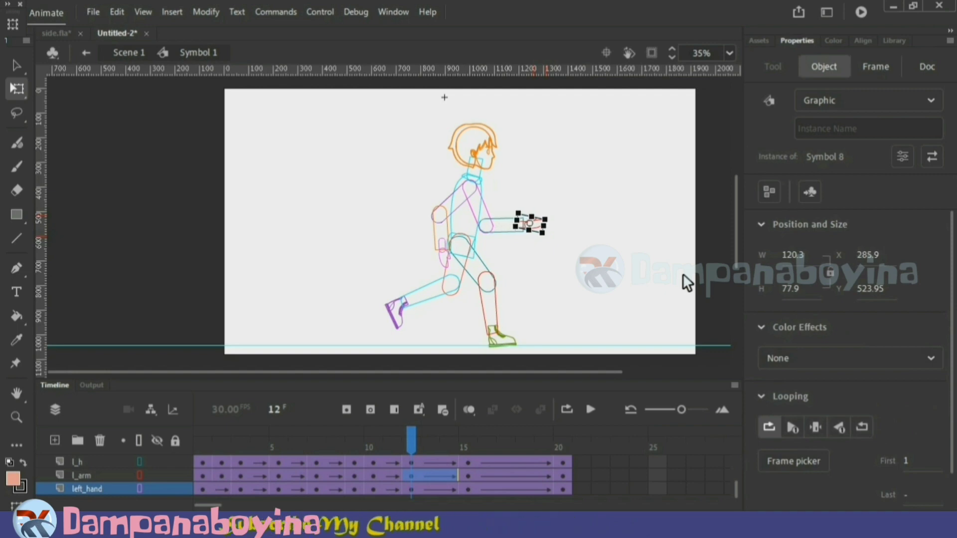
left_click(683, 273)
Fit the right forearm to the elbow on frame 12 and move the right hand slightly down to the forearm's end.
left_click(439, 262)
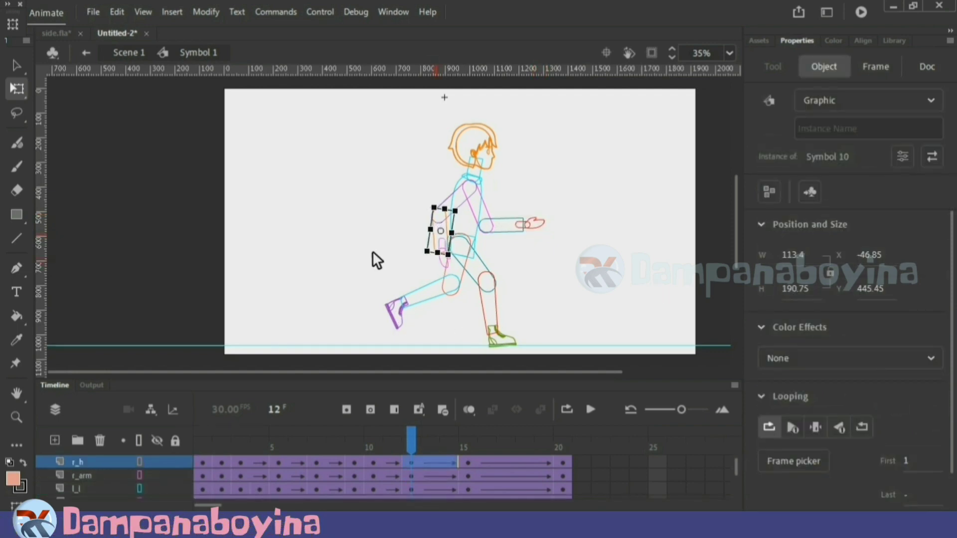
left_click(372, 250)
left_click(444, 265)
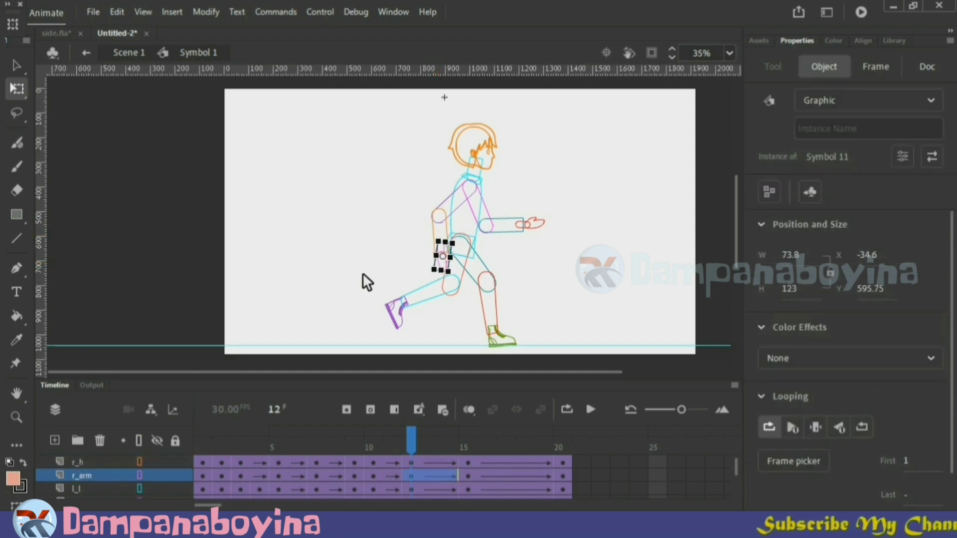
left_click(553, 262)
Move both lower legs with their feet slightly down on frame 12 to meet the knees.
left_click_drag(431, 323, 381, 288)
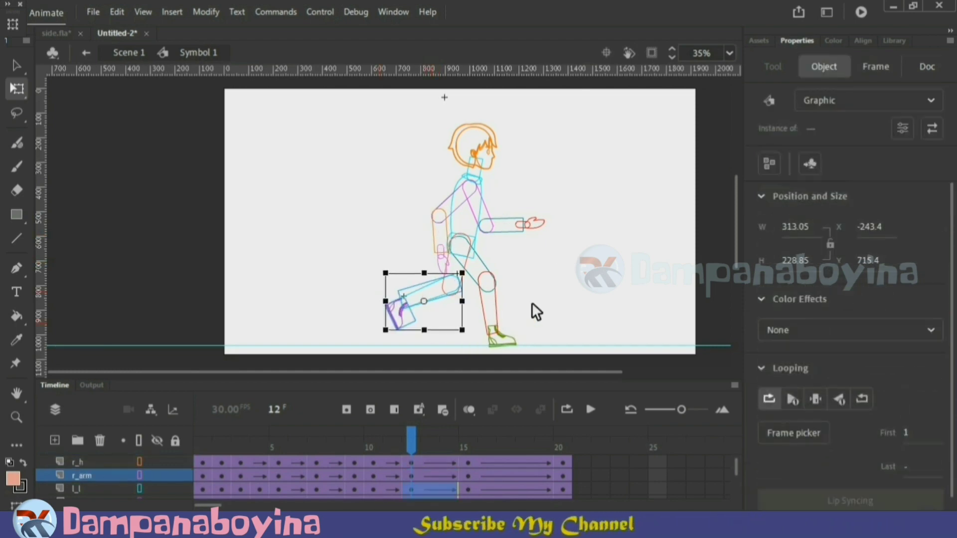
left_click(317, 289)
left_click(507, 344)
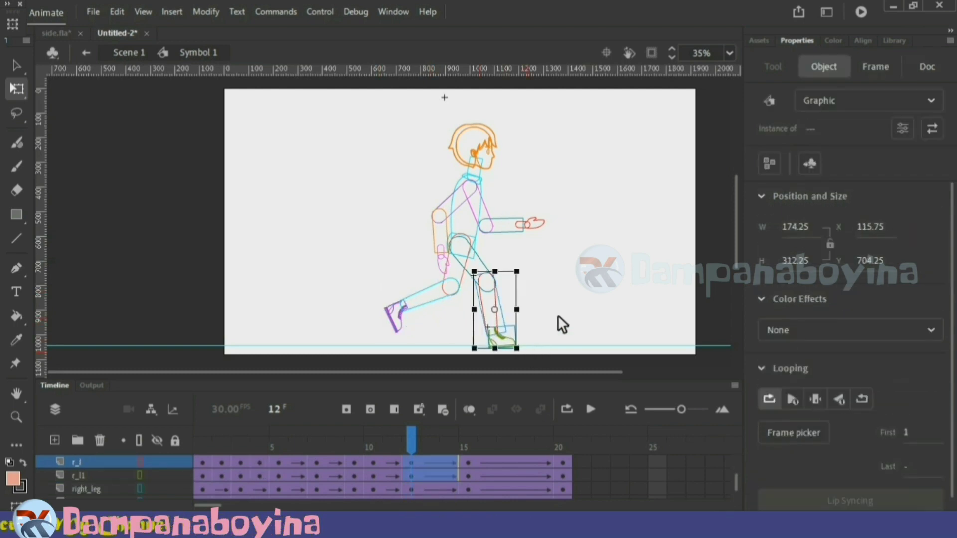
left_click(563, 310)
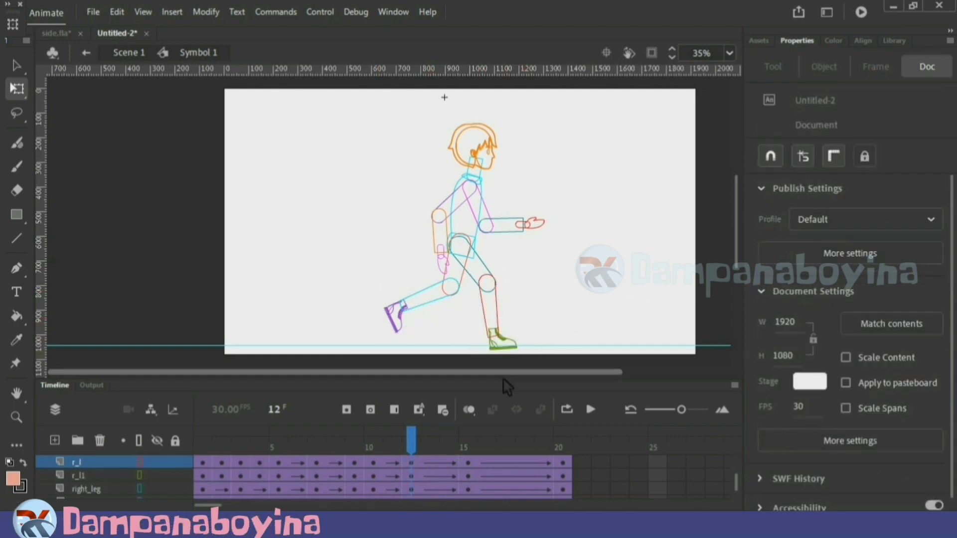
Return the layers to full colour and insert keyframes on frame 17 for all layers.
left_click(138, 441)
left_click(386, 433)
left_click_drag(388, 439, 506, 449)
left_click(507, 443)
key("F6")
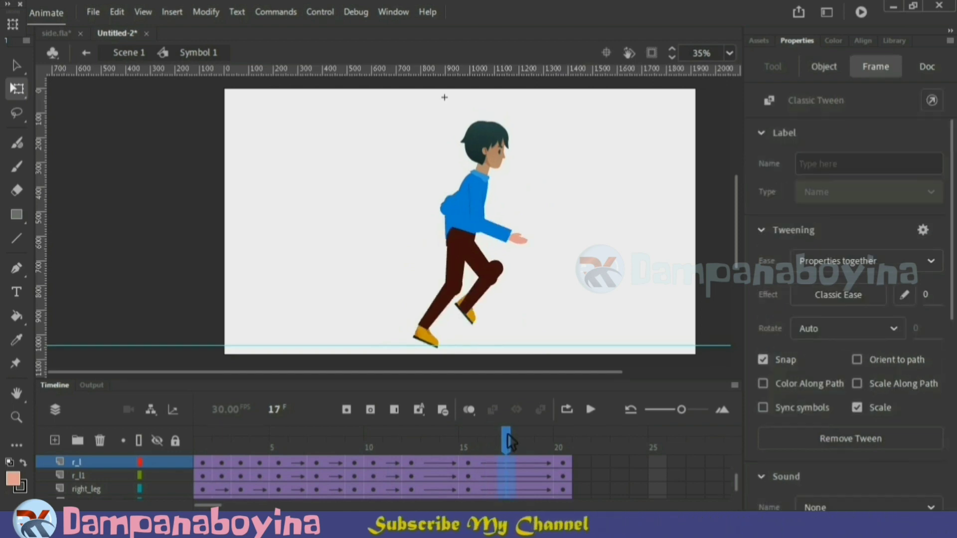
Show the layers as outlines, and fit the right forearm to the elbow and the hand to the forearm's end on frame 17.
left_click(139, 441)
left_click(606, 276)
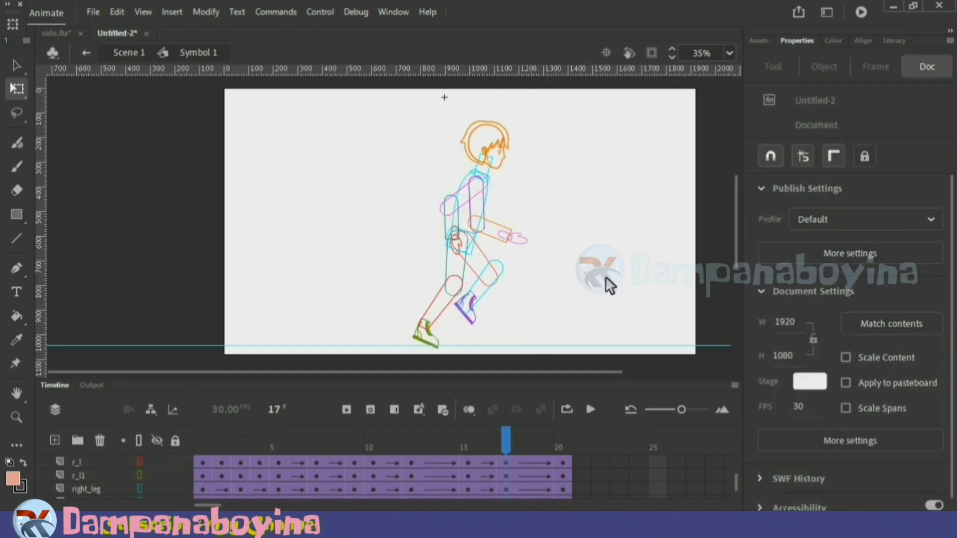
left_click(508, 238)
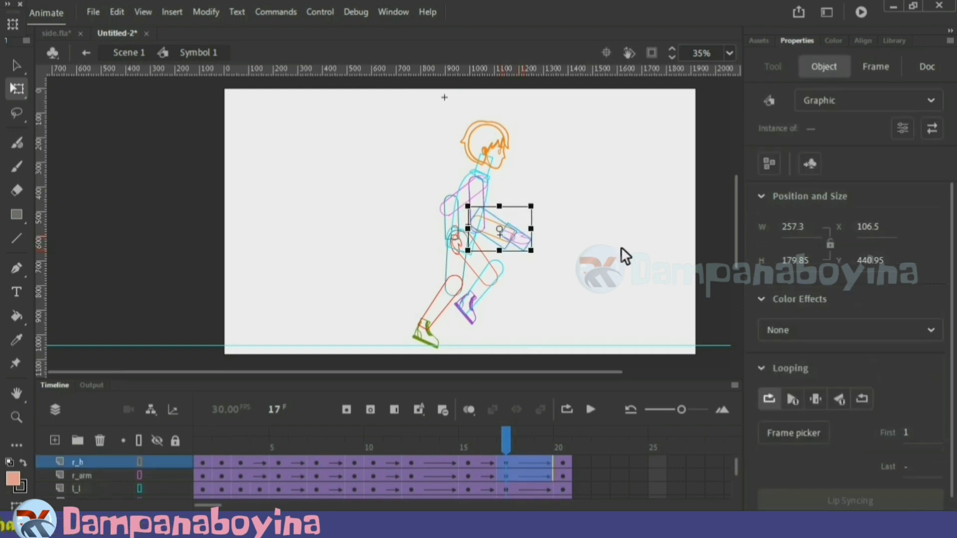
left_click(580, 240)
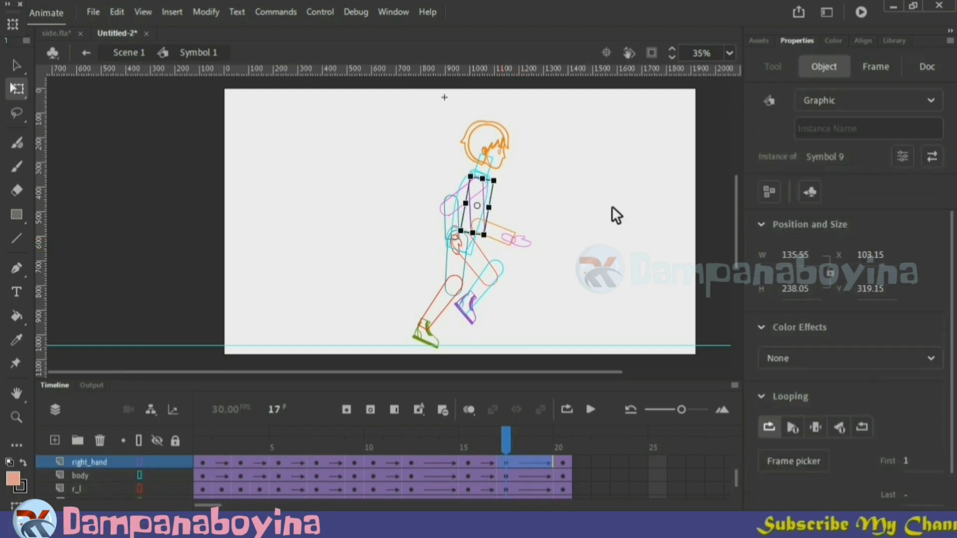
left_click(571, 263)
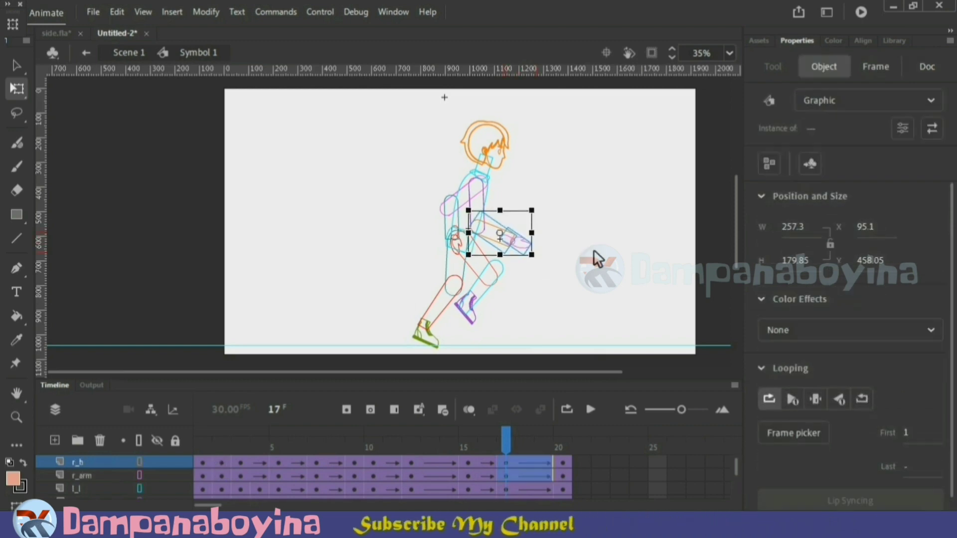
left_click(547, 269)
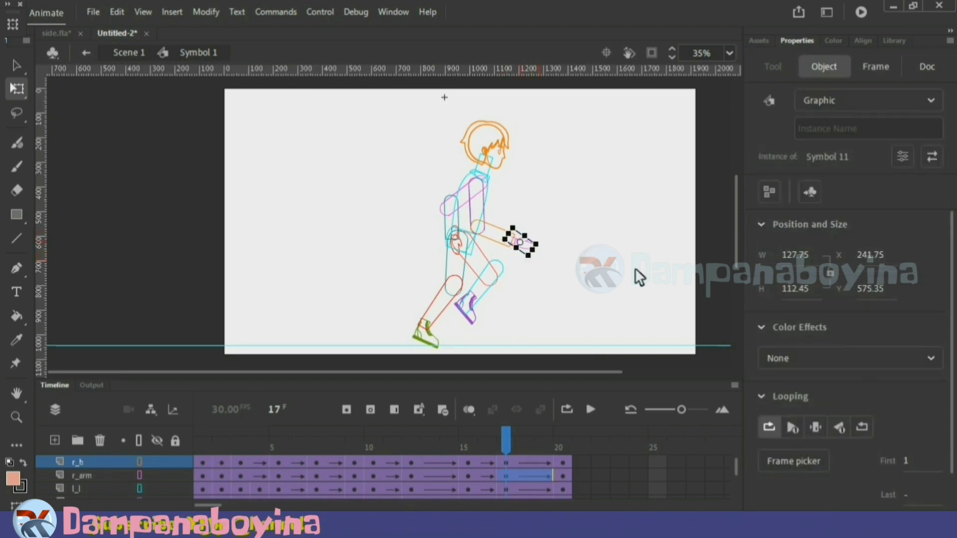
left_click(534, 310)
Shift the left upper arm, forearm and hand to the left on frame 17 to join them at the elbow and wrist.
left_click(447, 215)
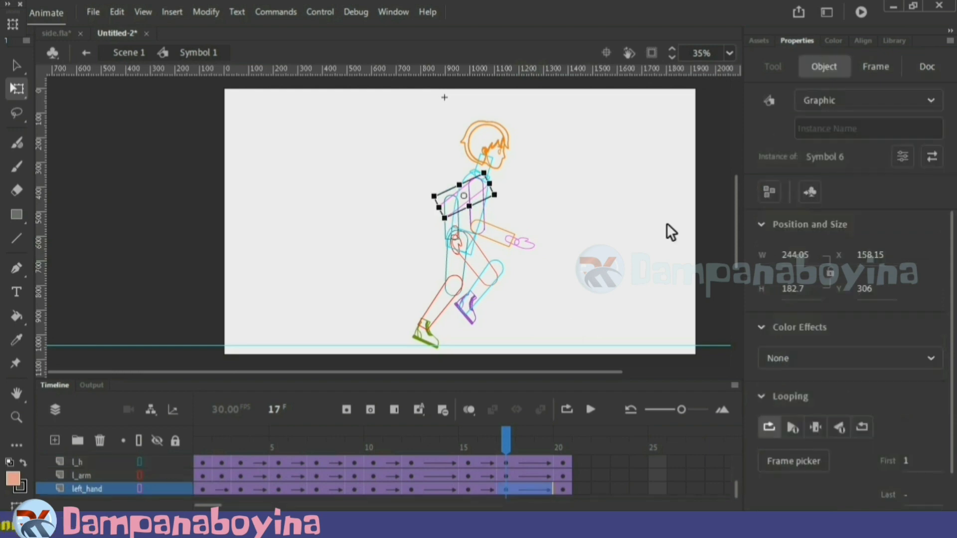
left_click(666, 222)
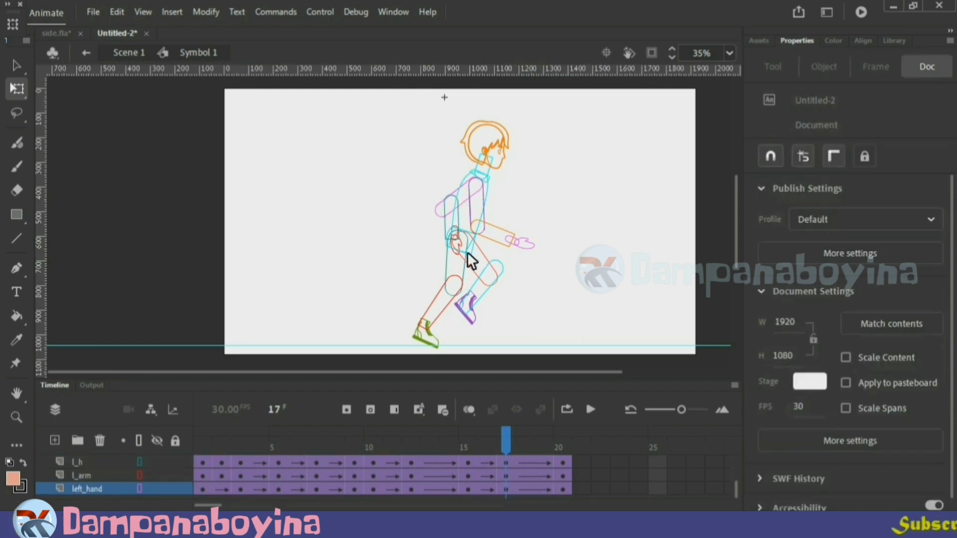
left_click(448, 223)
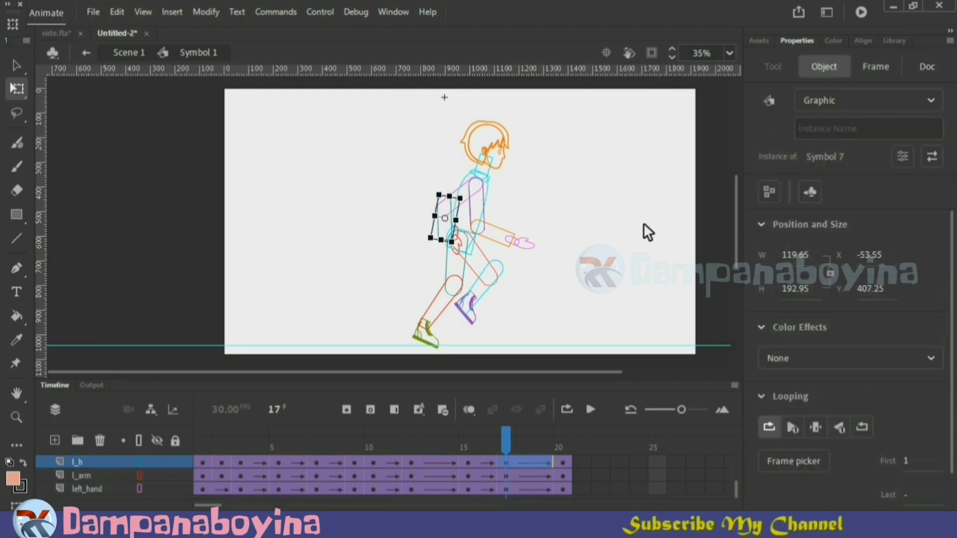
left_click(644, 223)
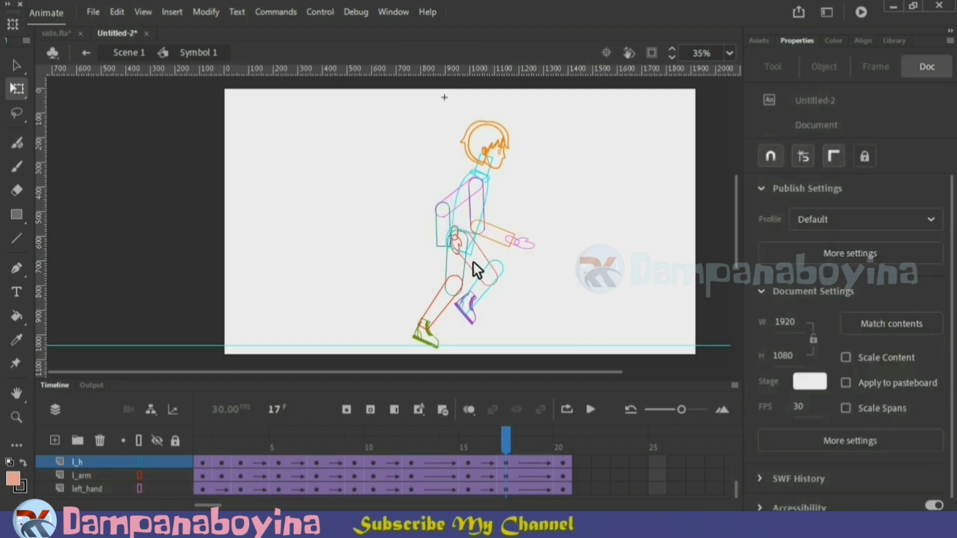
left_click(460, 255)
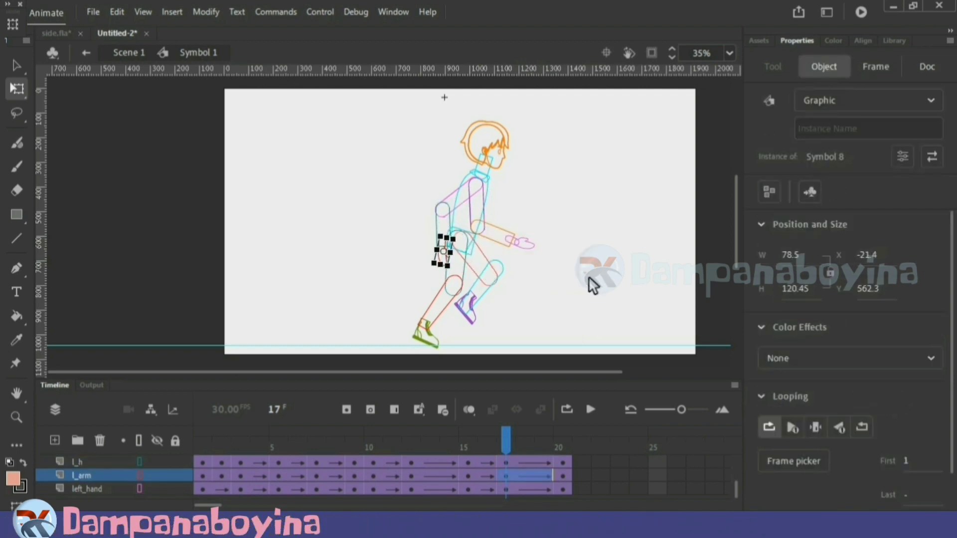
left_click(588, 276)
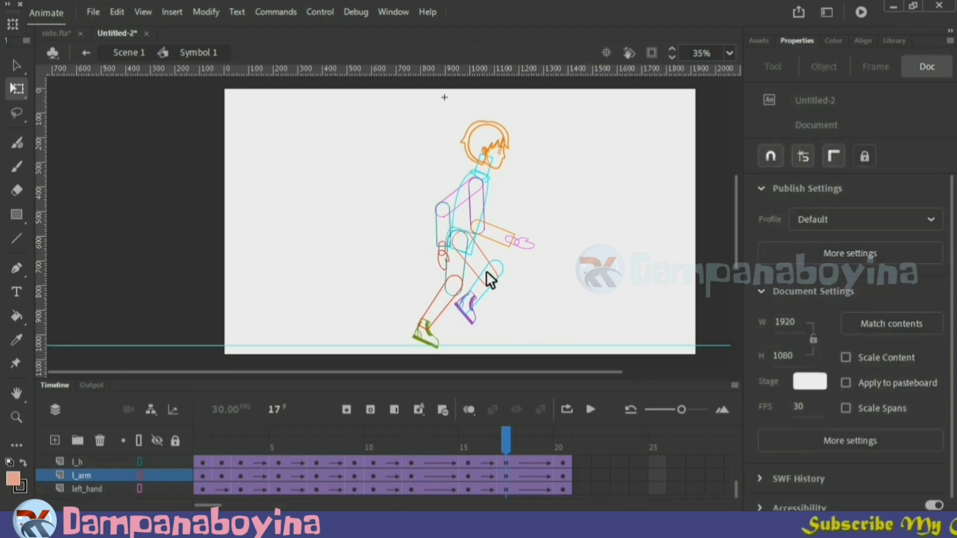
Fit the lower legs to the knees on frame 17, moving the left lower leg with its foot slightly left and down.
left_click(438, 332)
left_click(612, 331)
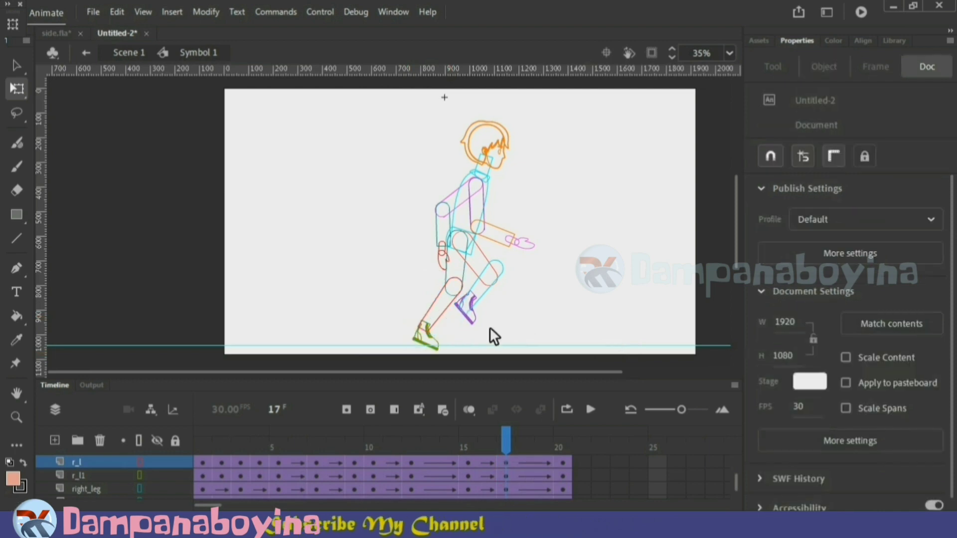
left_click(469, 300)
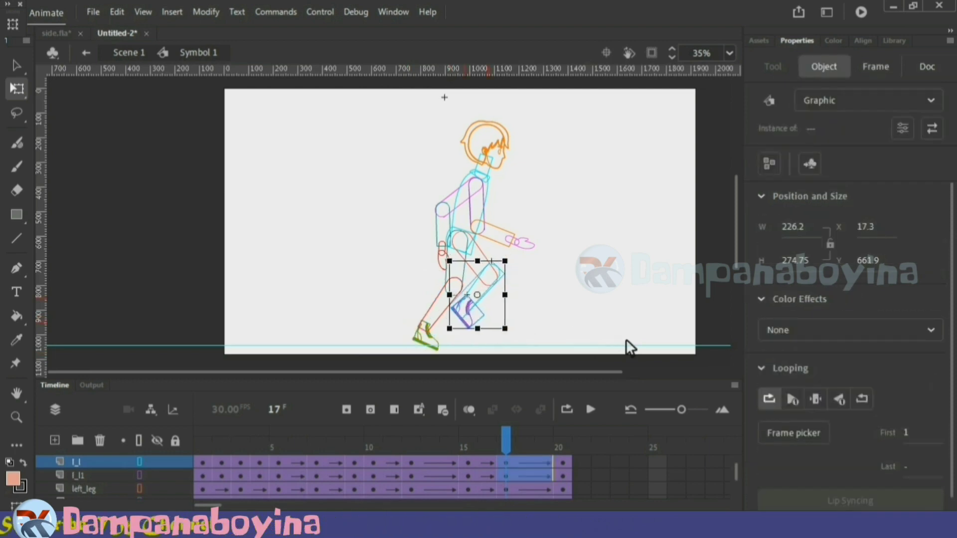
key("Left")
key("Down")
key("Left")
key("Down")
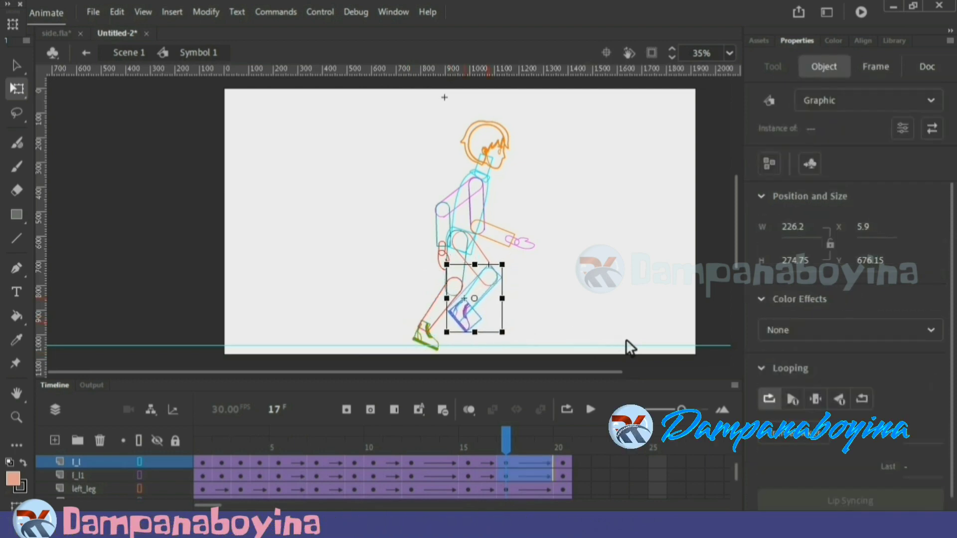
left_click(627, 340)
Move the left foot left and down to the end of the lower leg on frame 17.
left_click(476, 328)
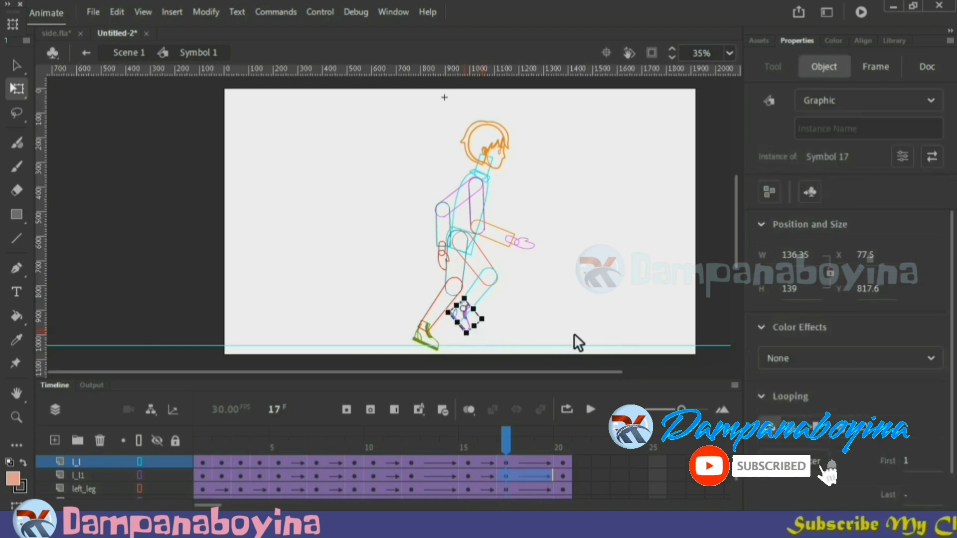
key("Left")
key("Left")
key("Left")
key("Left")
key("Left")
key("Left")
key("Left")
key("Left")
key("Left")
key("Down")
key("Down")
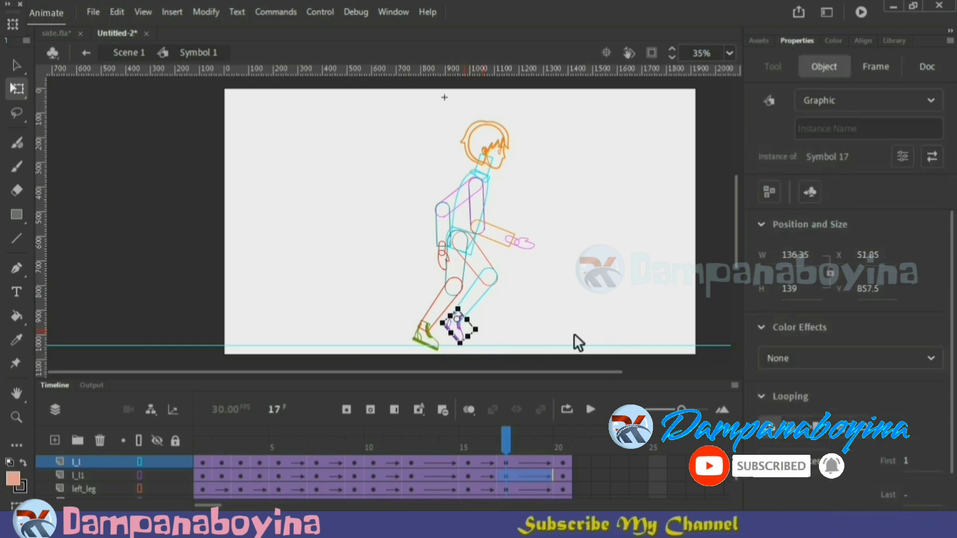
left_click(561, 325)
left_click(460, 329)
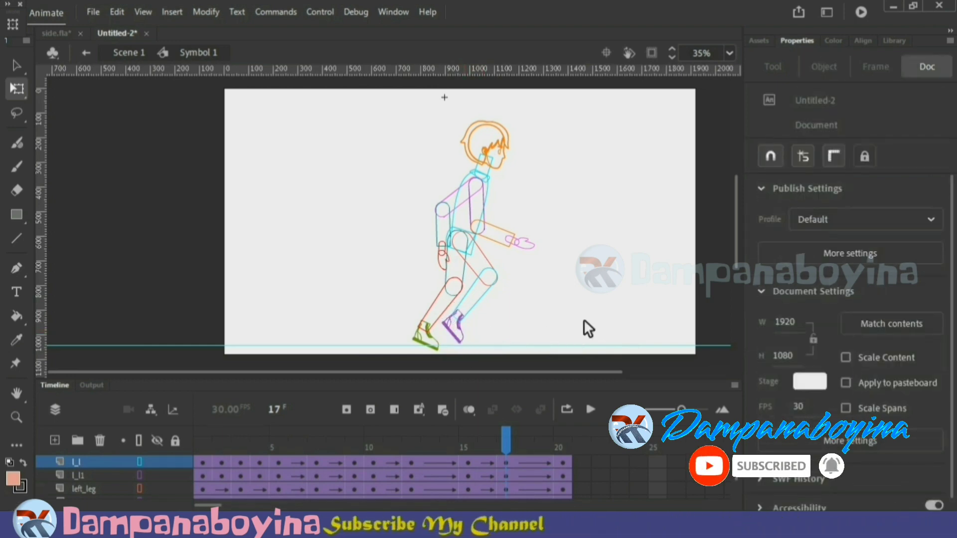
key("Left")
key("Left")
key("Down")
left_click(609, 307)
Rotate the right foot flatter against the ground guide on frame 17 and fine-tune both lower legs at the knees.
left_click(429, 344)
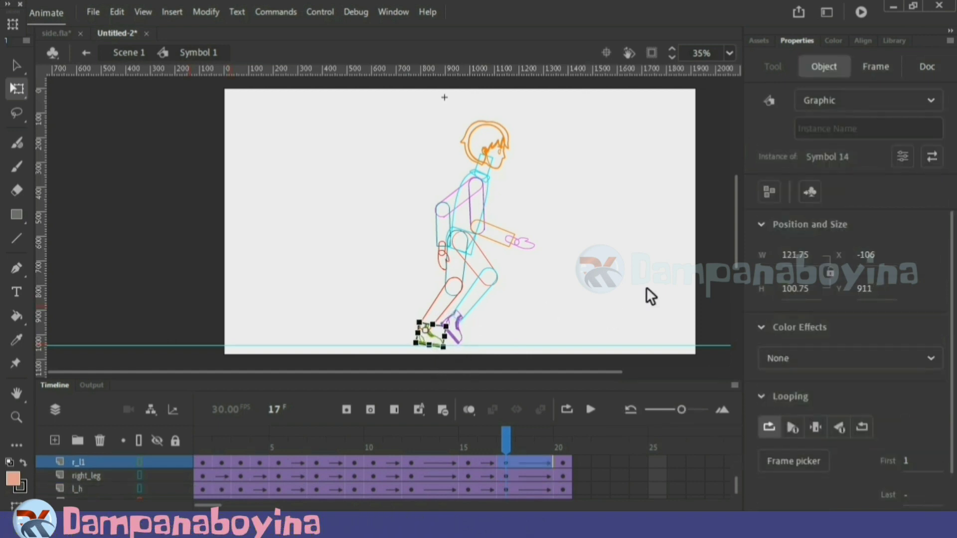
left_click(604, 297)
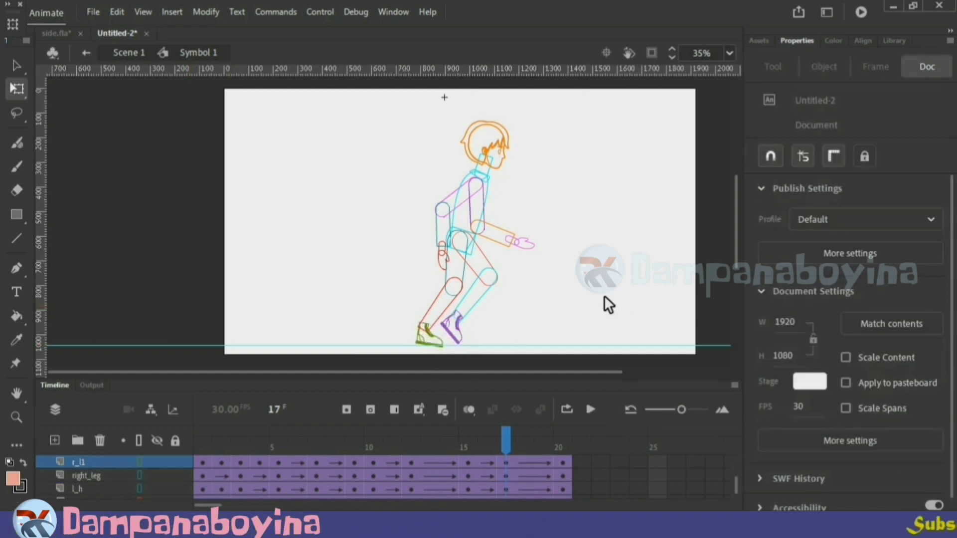
left_click(595, 323)
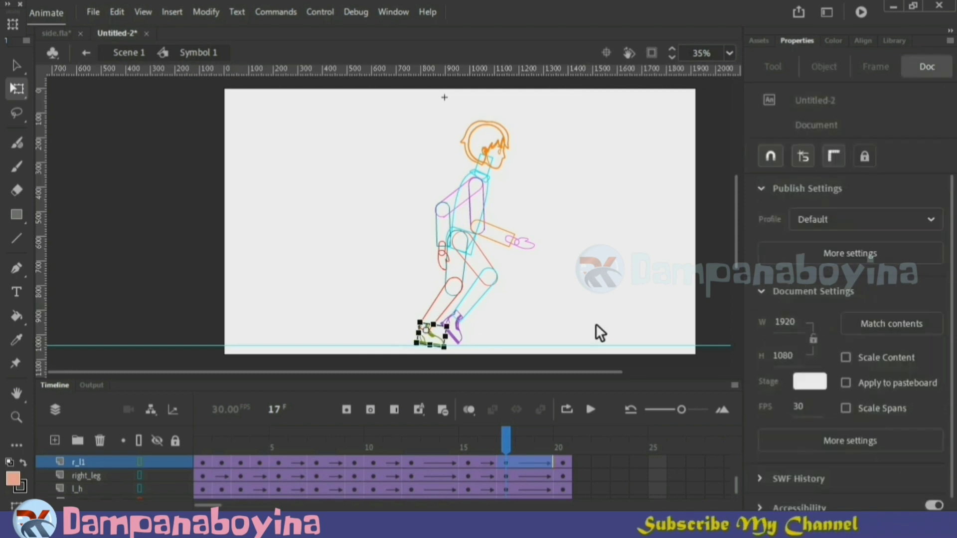
left_click(434, 324)
left_click(636, 306)
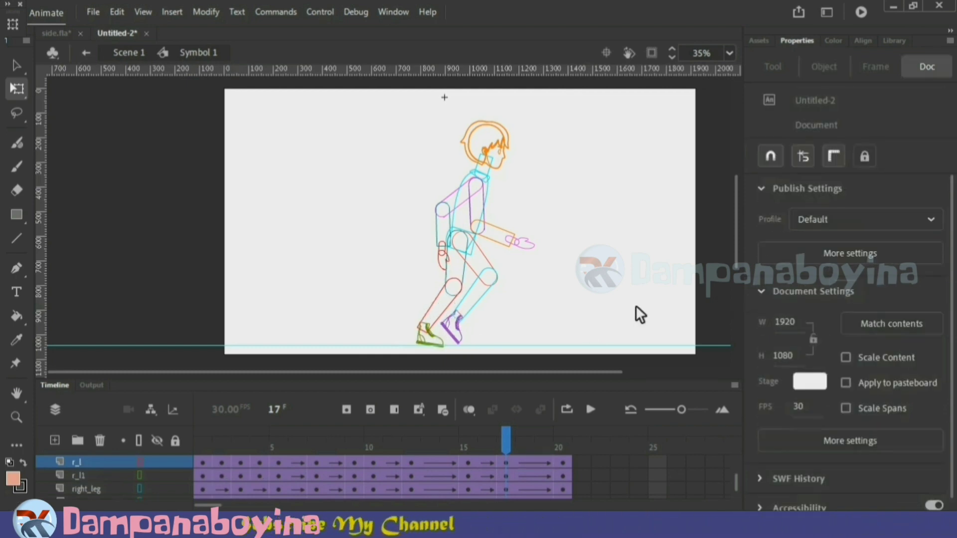
left_click(463, 310)
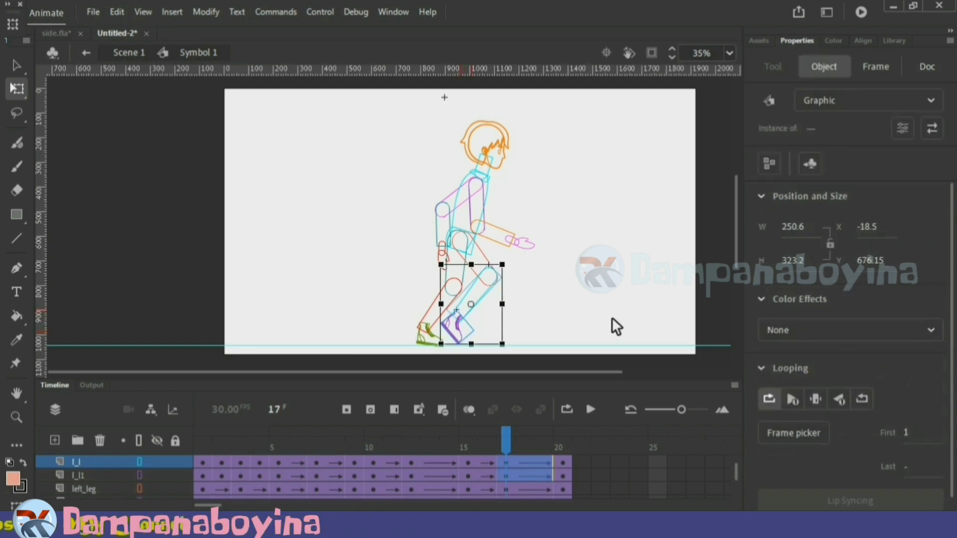
left_click(612, 317)
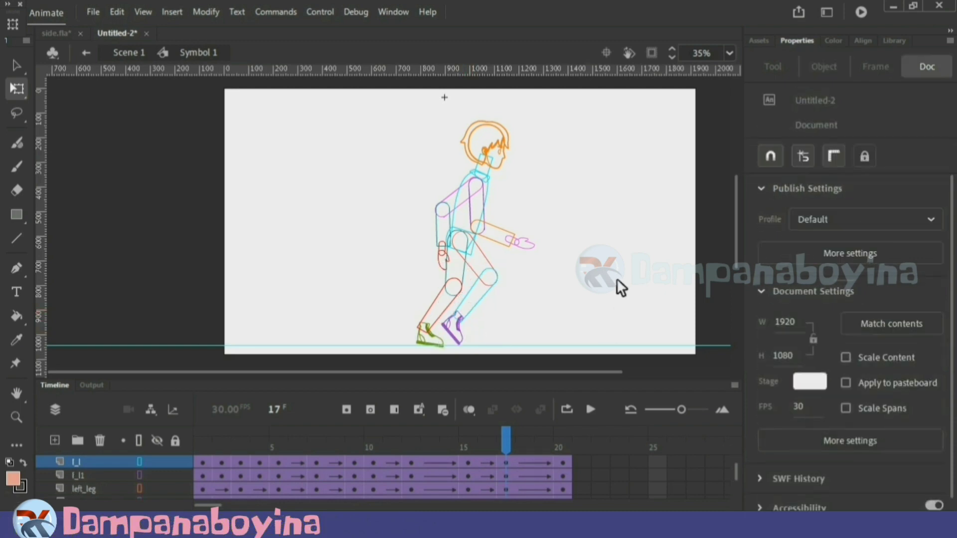
Insert keyframes on frame 19 for all layers and display the layers as outlines.
left_click(139, 441)
left_click_drag(516, 438, 544, 454)
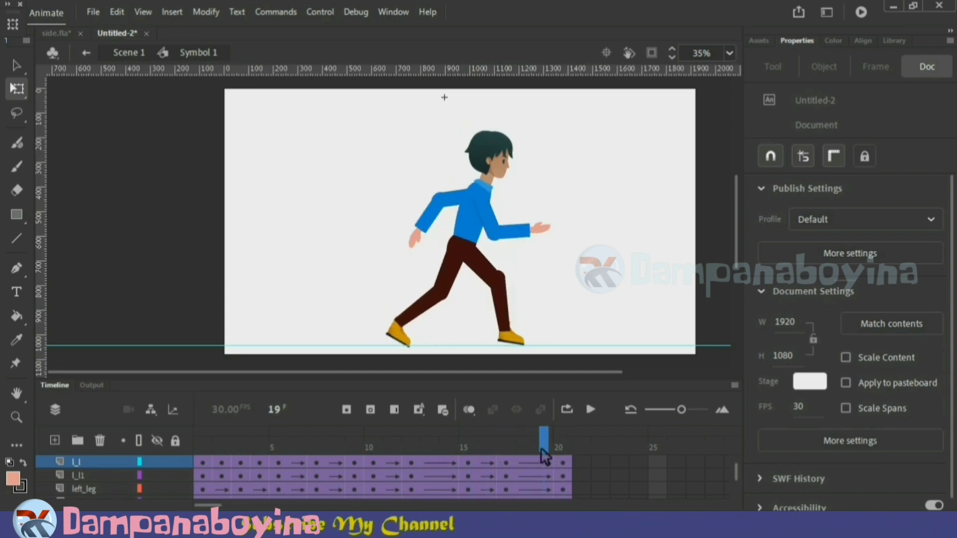
left_click(545, 443)
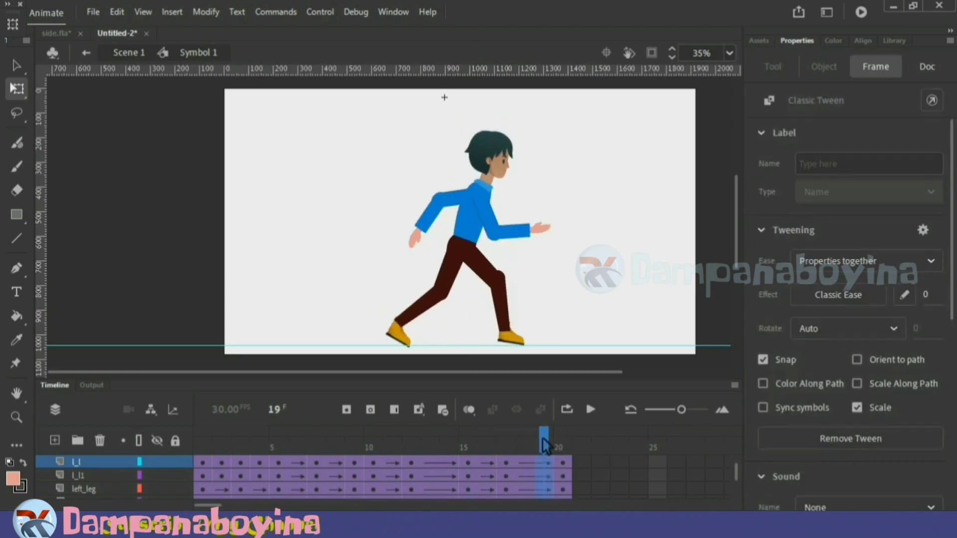
left_click(142, 441)
left_click(632, 292)
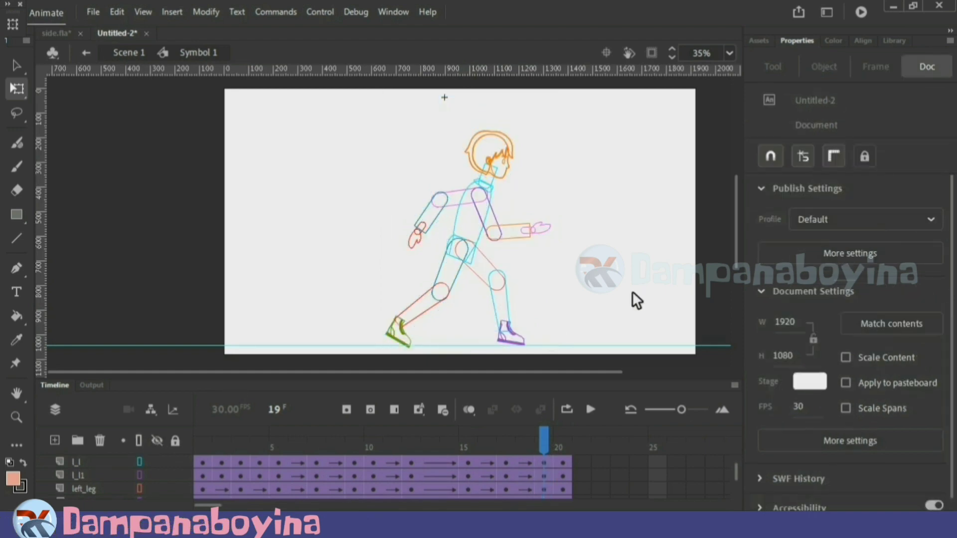
Fit the left forearm to the elbow on frame 19 and move the left hand slightly down to the forearm's end.
left_click(421, 234)
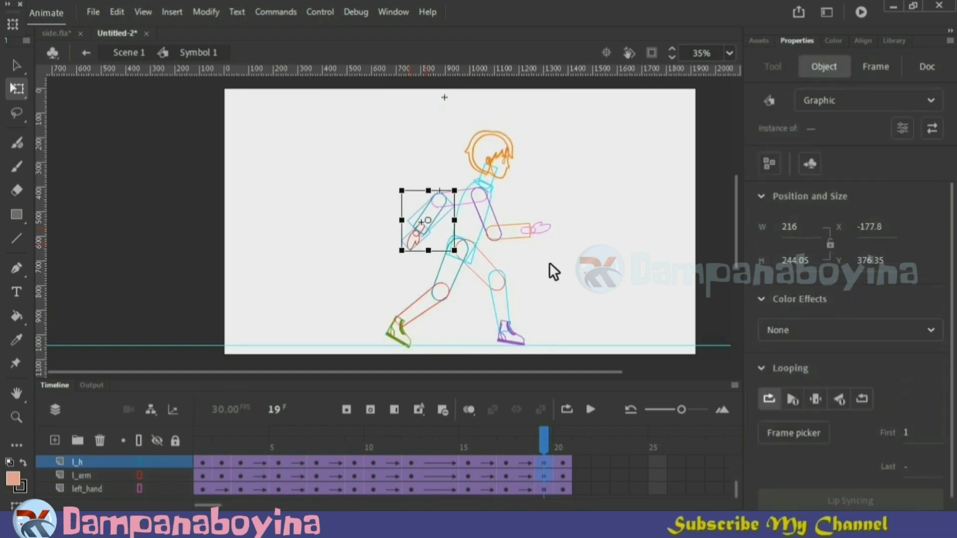
left_click(414, 246)
left_click(416, 236)
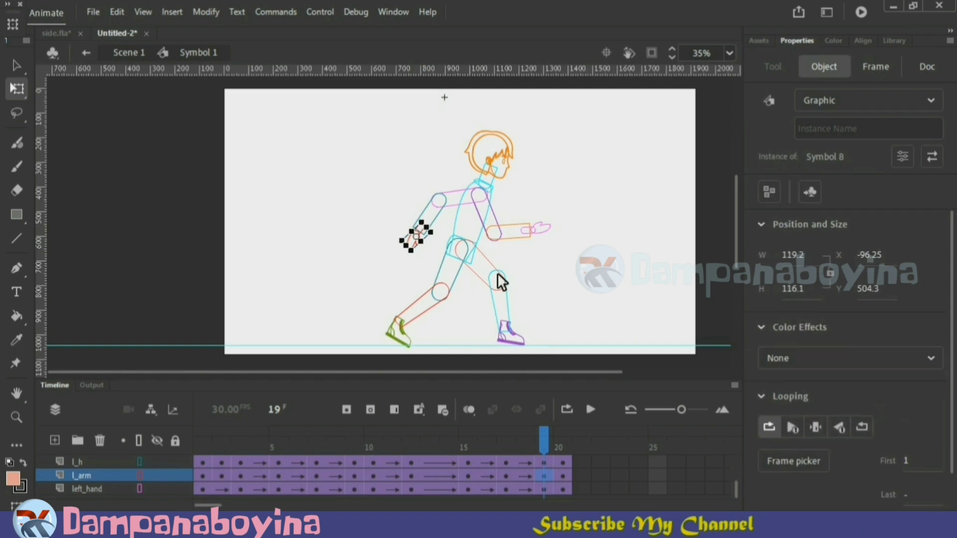
left_click(663, 248)
Align the right forearm with the elbow on frame 19 and shift the right hand outward to the forearm's end.
left_click_drag(518, 211, 620, 264)
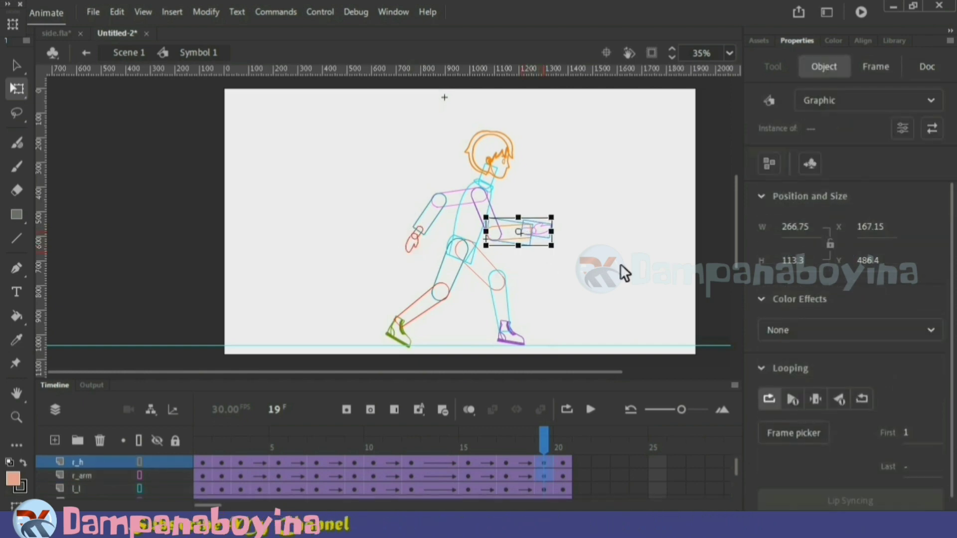
left_click(555, 238)
left_click(543, 230)
key("shift+Right")
key("shift+Right")
key("shift+Right")
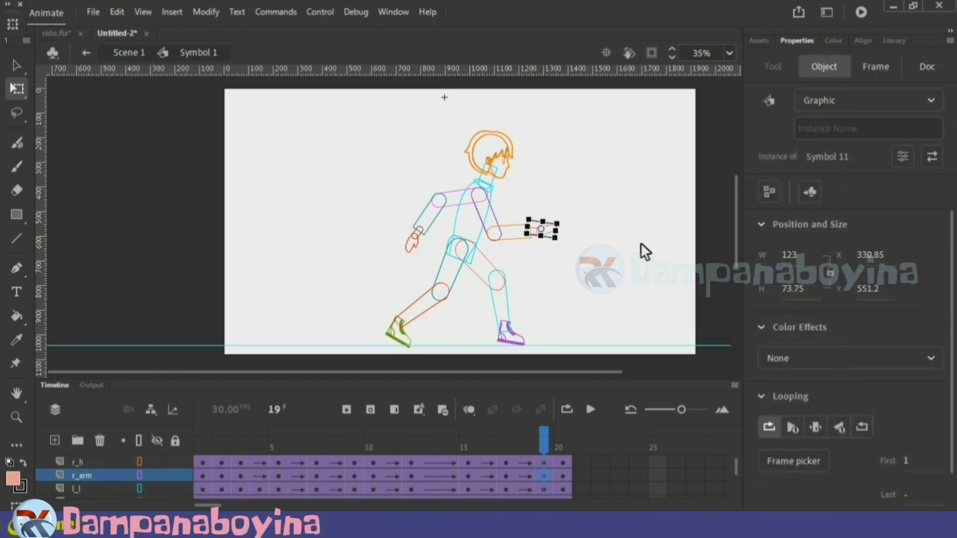
left_click(566, 292)
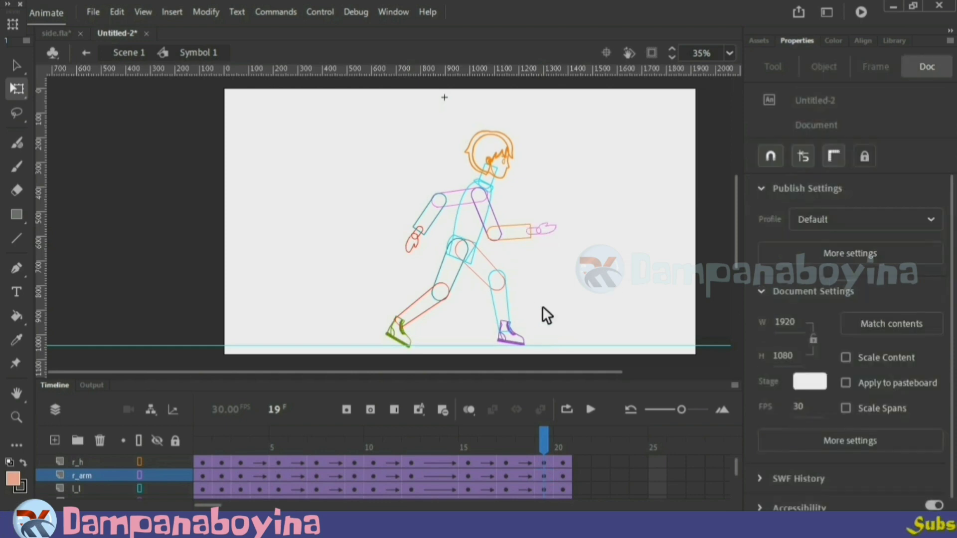
Move the left lower leg and foot slightly left and down to the knee on frame 19, and rotate the foot toe-up.
left_click_drag(535, 350, 493, 317)
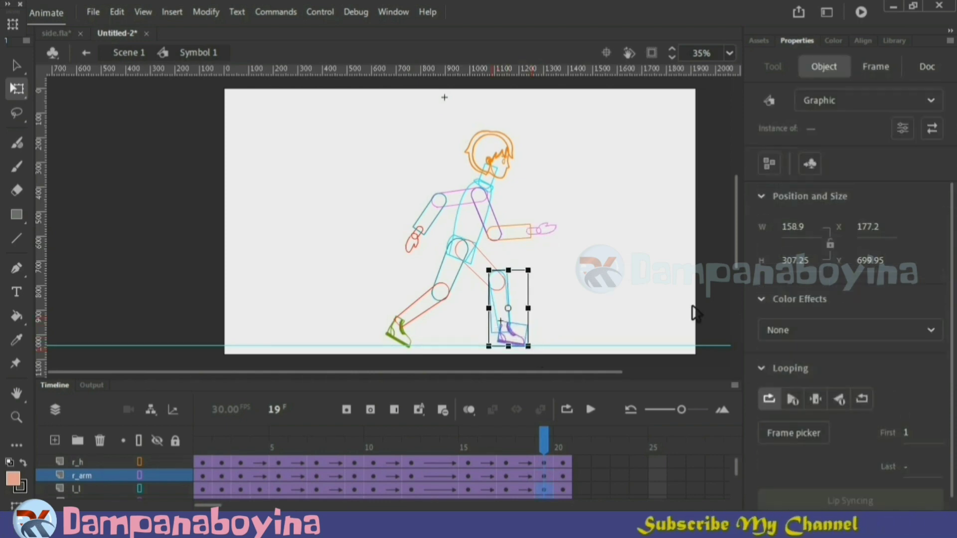
left_click(633, 307)
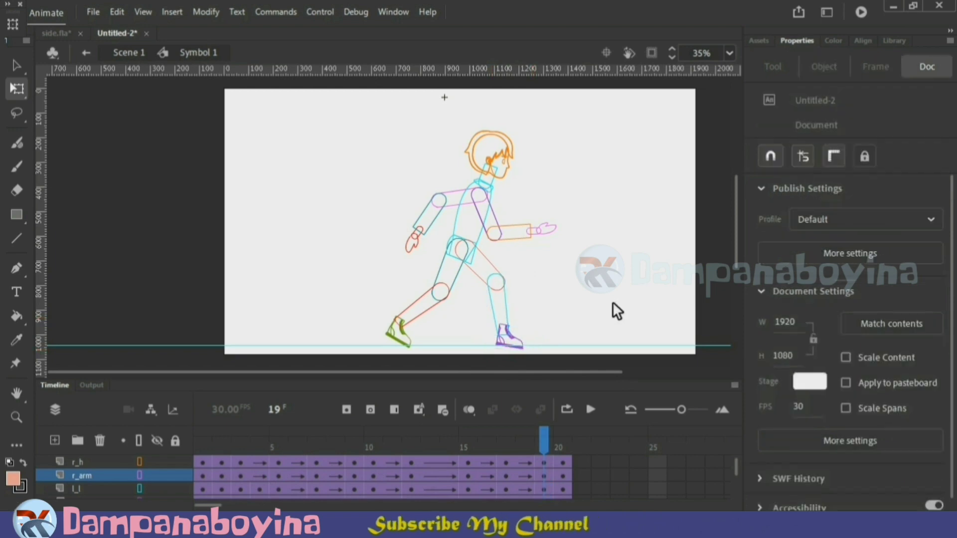
left_click(520, 339)
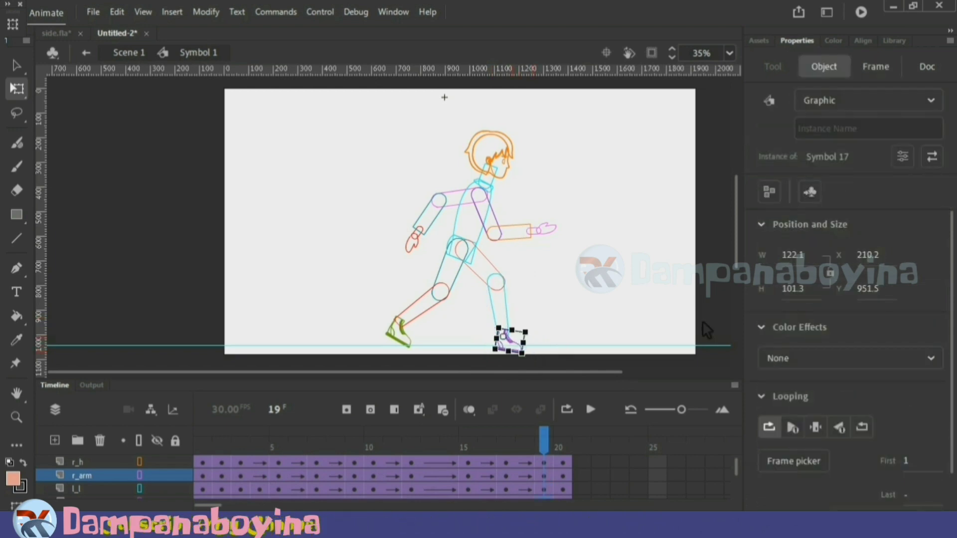
left_click_drag(536, 322, 536, 318)
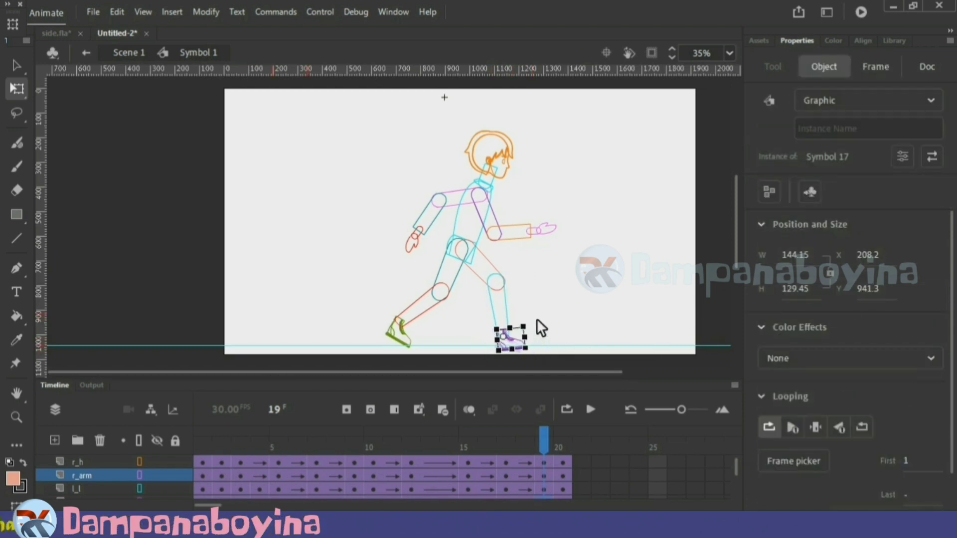
Select the whole character on frame 19 and raise it slightly so the front foot rests on the ground guide.
left_click(544, 331)
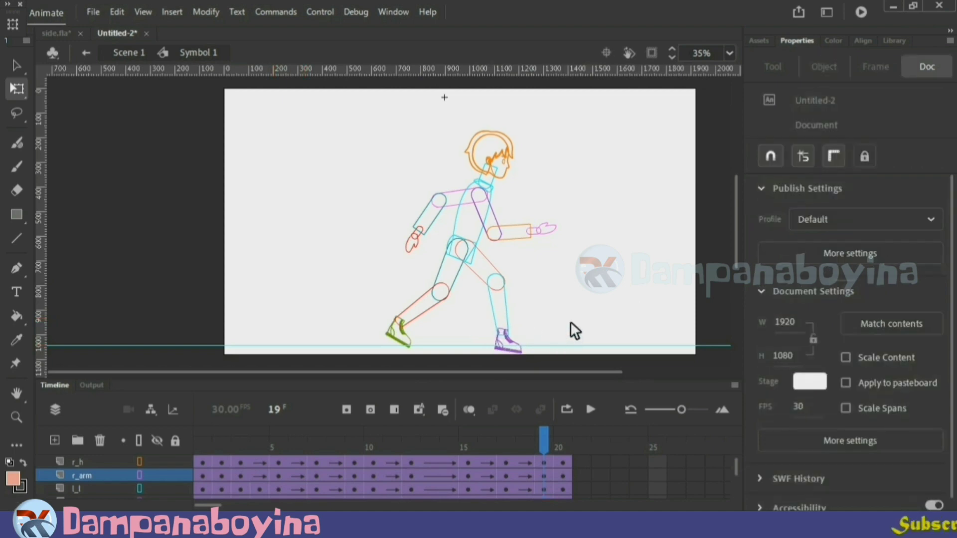
left_click_drag(542, 365, 363, 90)
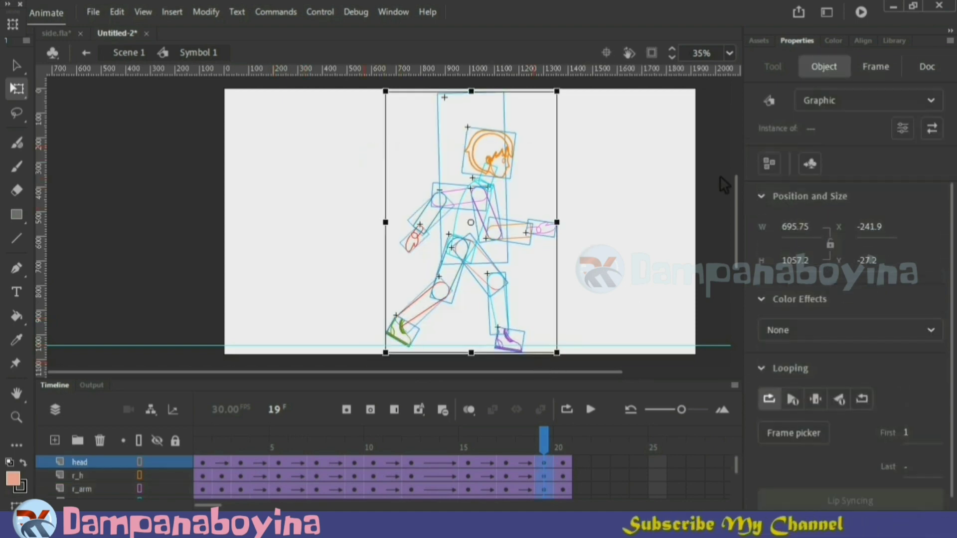
left_click(632, 265)
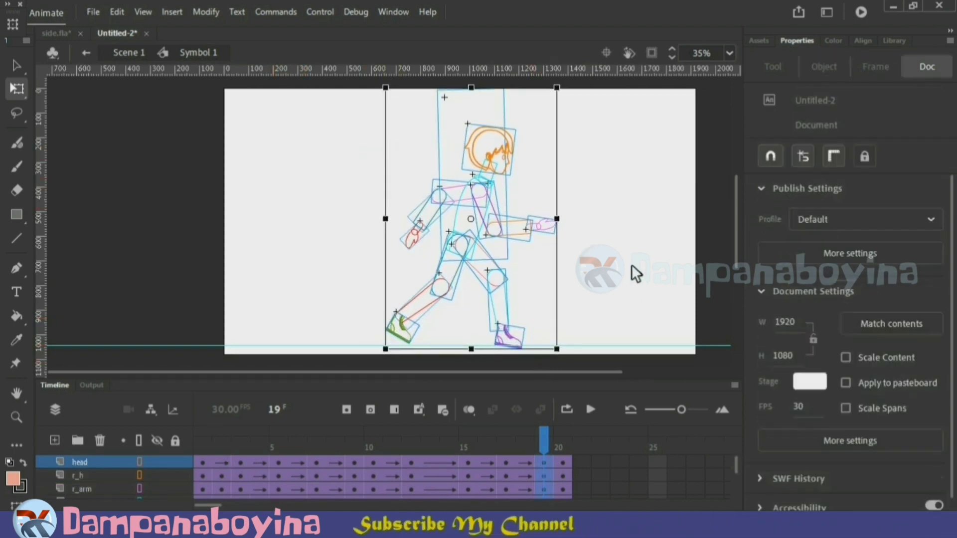
Rotate the right foot further toe-down on frame 19 to meet the ground guide, and fine-adjust the left foot on the guide.
left_click(402, 331)
left_click_drag(430, 322, 432, 330)
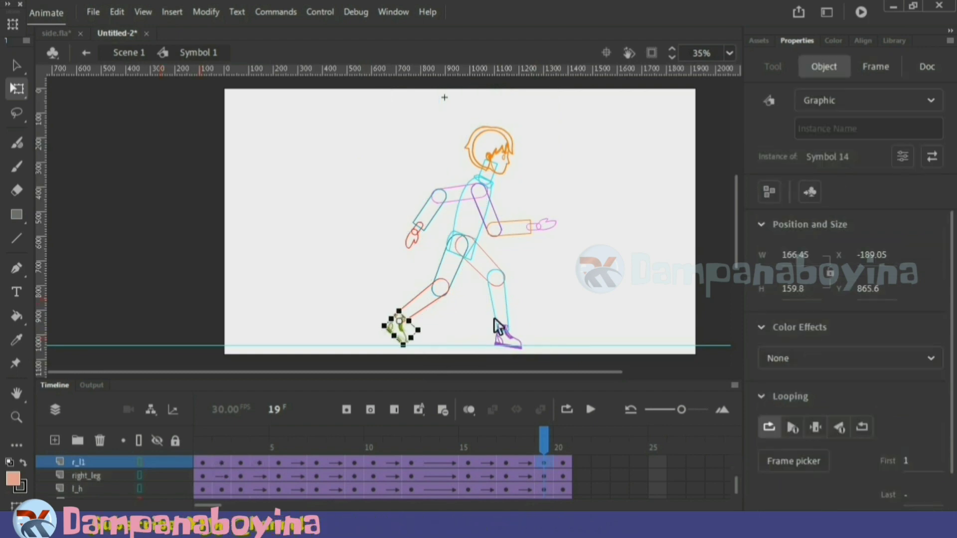
left_click(529, 352)
left_click(520, 343)
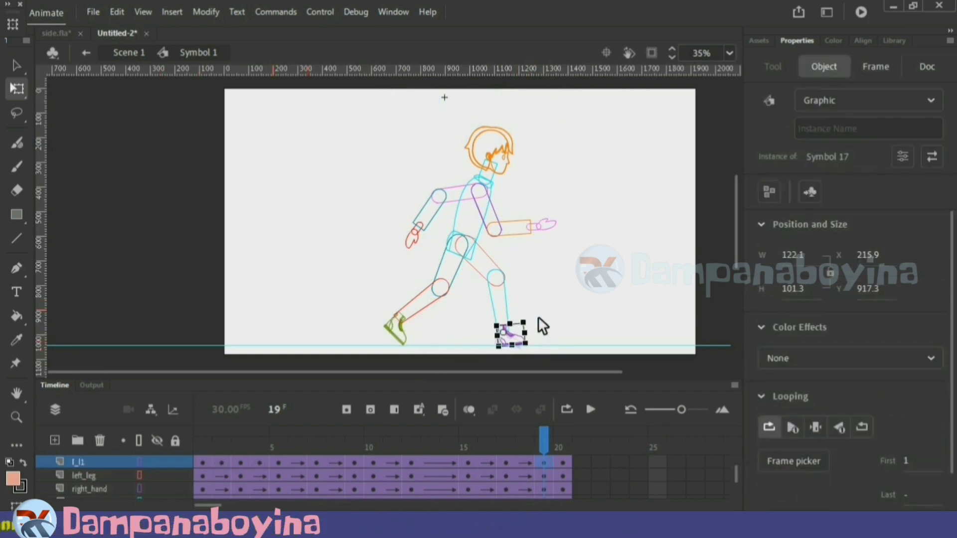
left_click(537, 351)
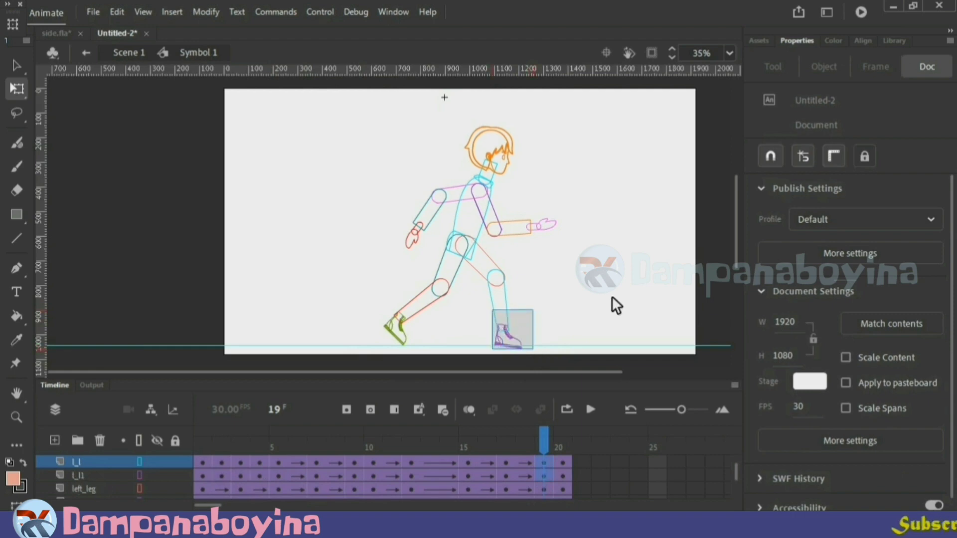
left_click_drag(533, 349, 492, 310)
left_click(582, 241)
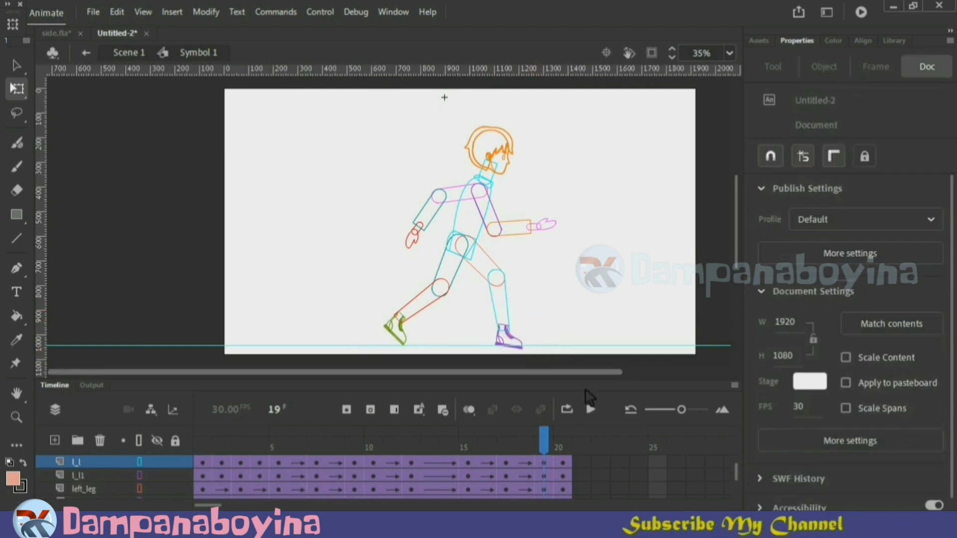
Insert keyframes on frame 16 for all layers and display the layers as outlines.
left_click_drag(562, 448, 497, 454)
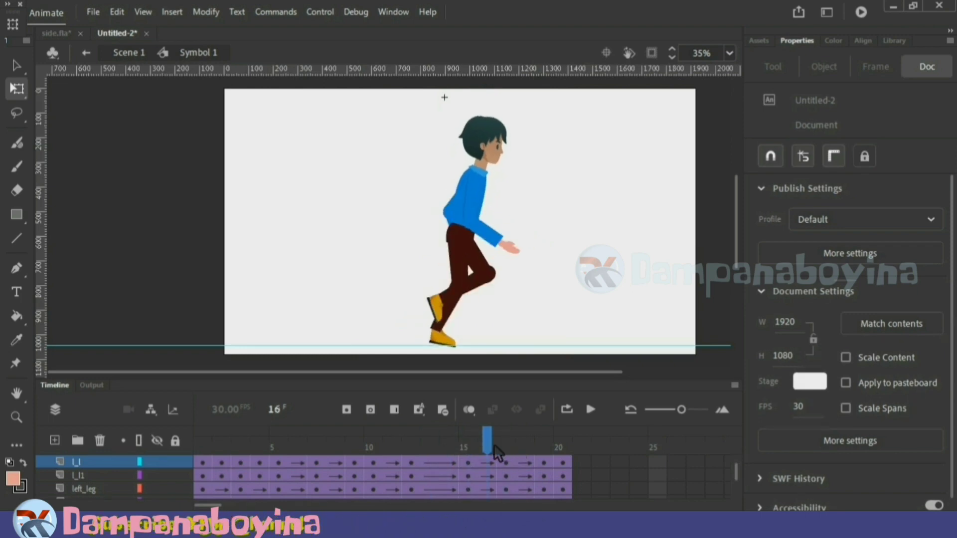
left_click(495, 445)
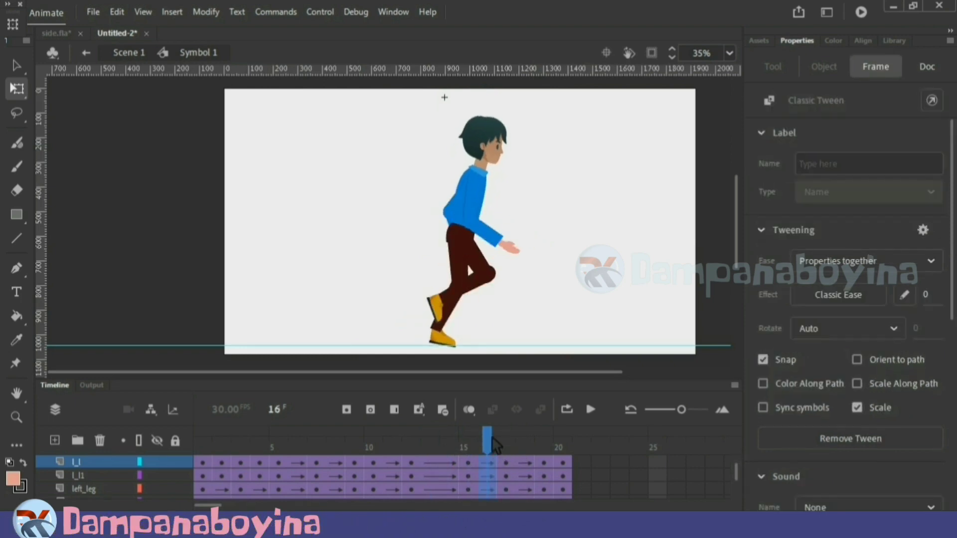
key("ctrl+a")
left_click(139, 443)
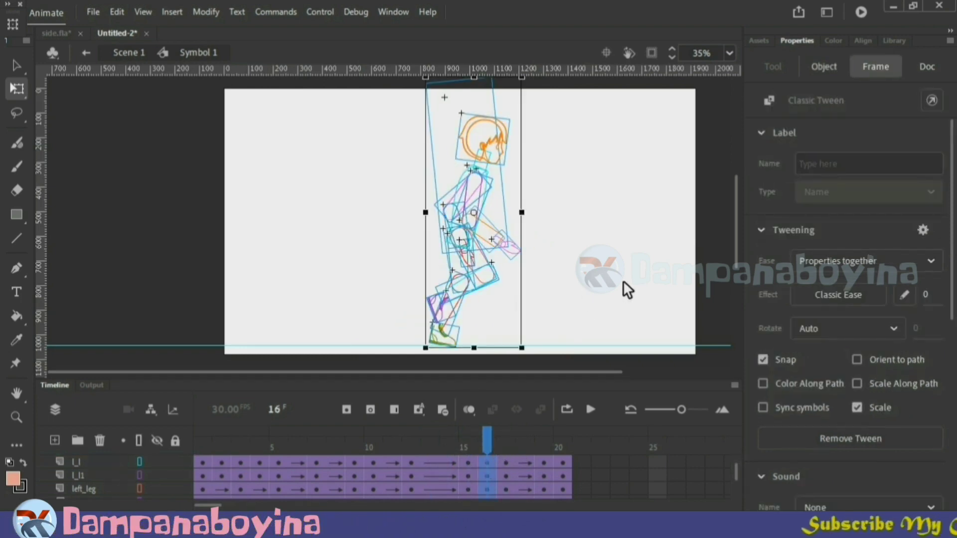
left_click(623, 280)
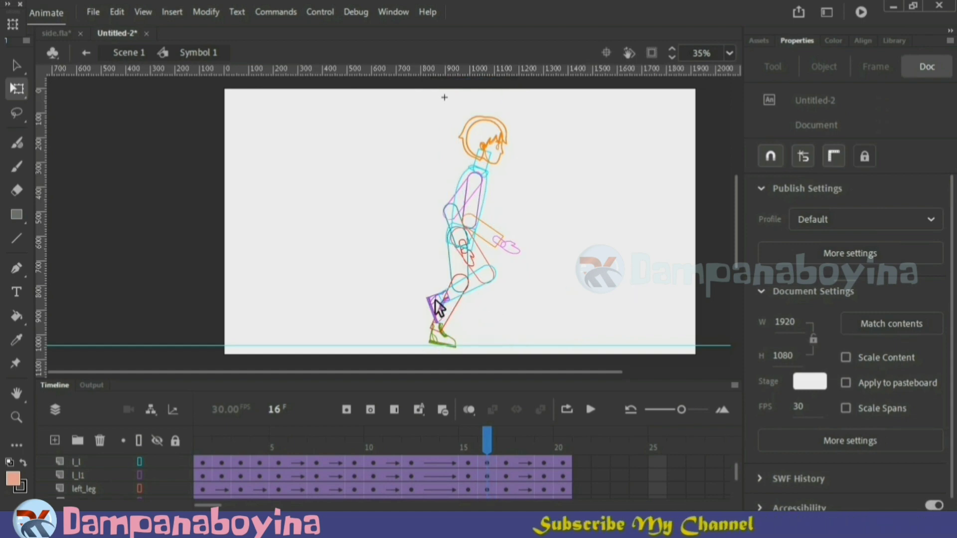
Nudge the left lower leg slightly down and left on frame 16 to line it up with the knee.
left_click(480, 293)
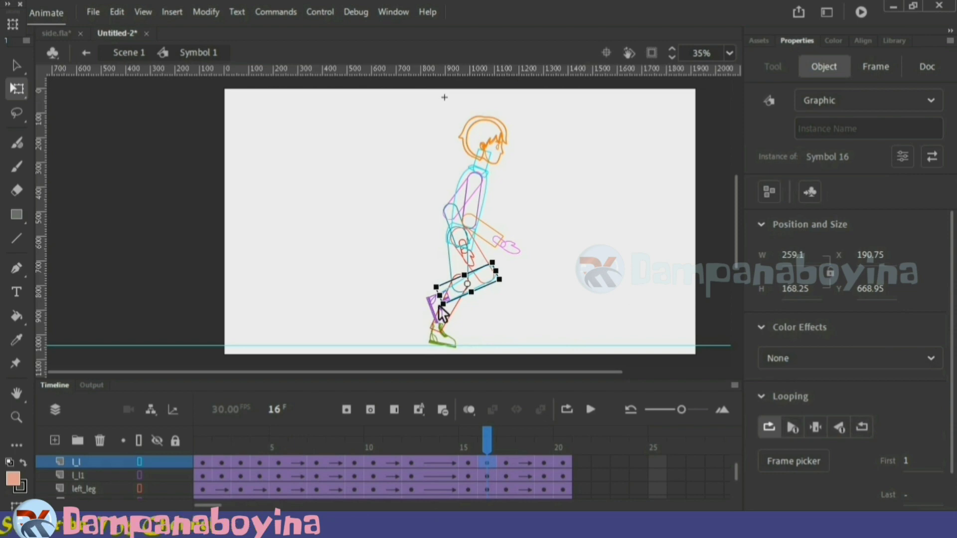
left_click(525, 324)
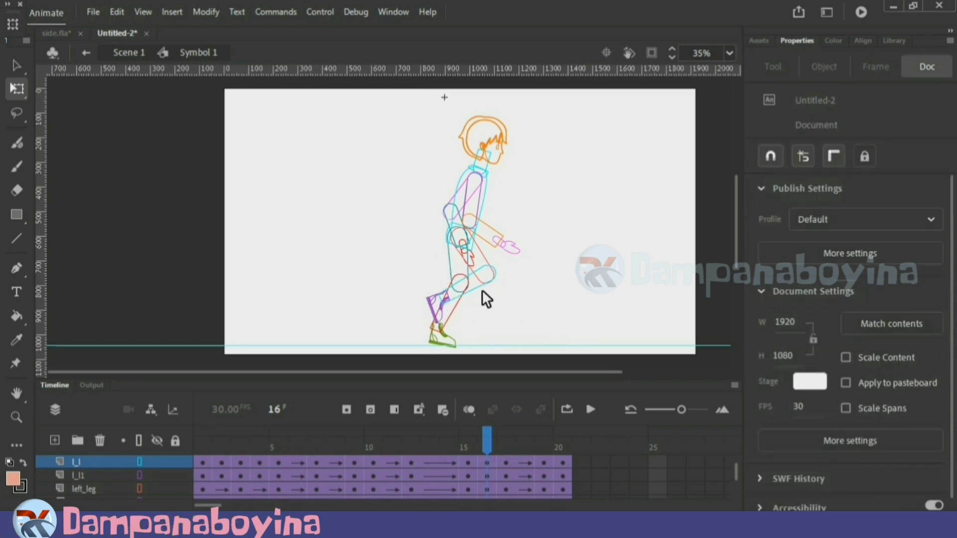
left_click(481, 288)
key("Down")
key("Left")
key("Left")
left_click(498, 329)
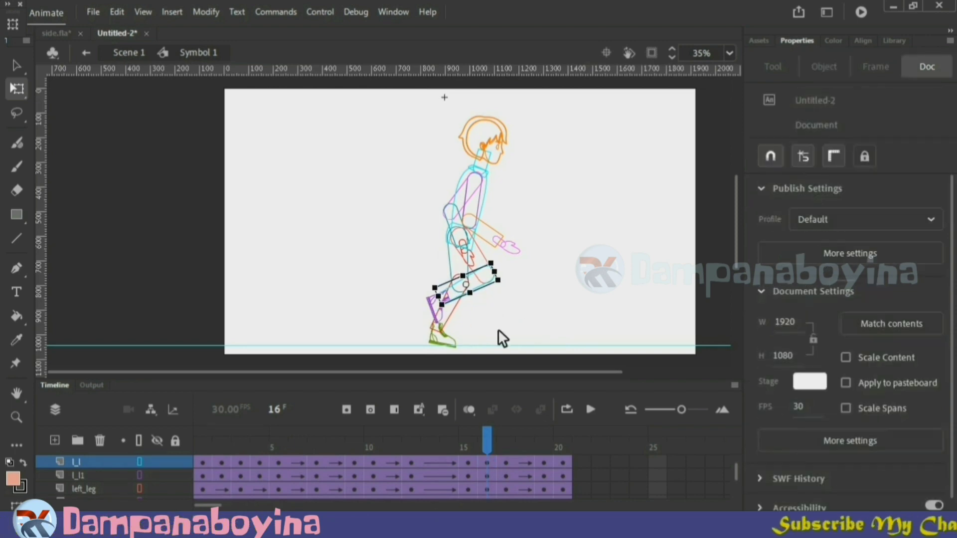
Move the left foot slightly left and down on frame 16 to fit the end of the lower leg.
left_click(438, 305)
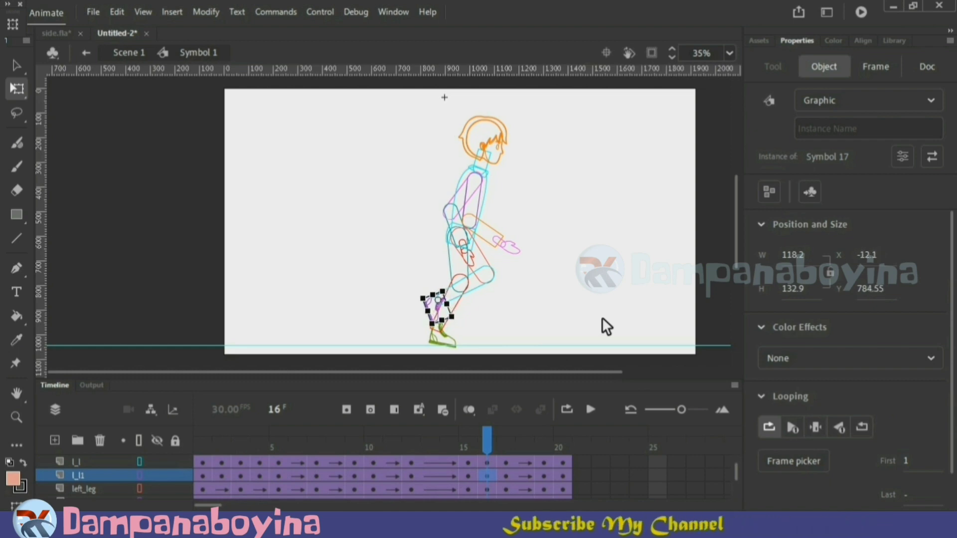
left_click(602, 317)
key("ctrl+z")
key("Down")
key("Down")
key("Down")
key("Down")
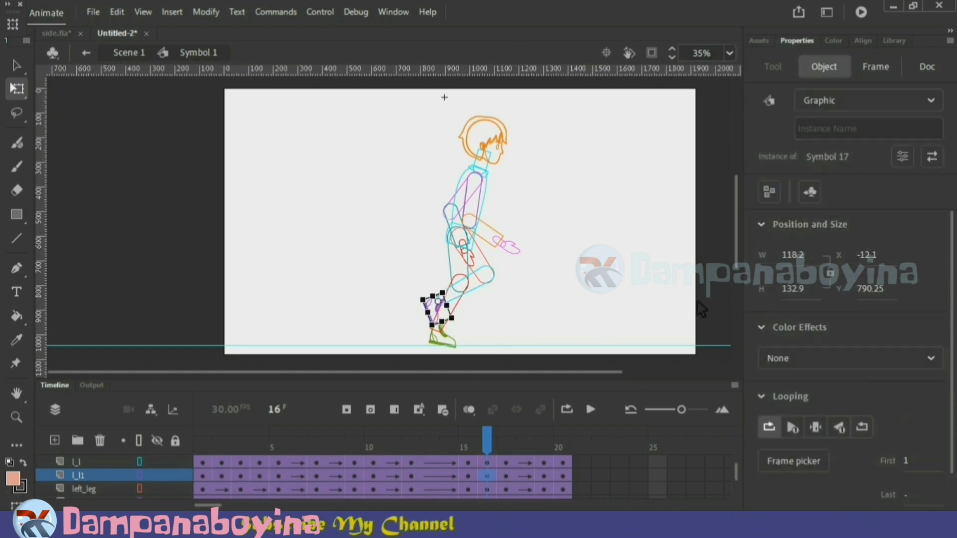
left_click(574, 292)
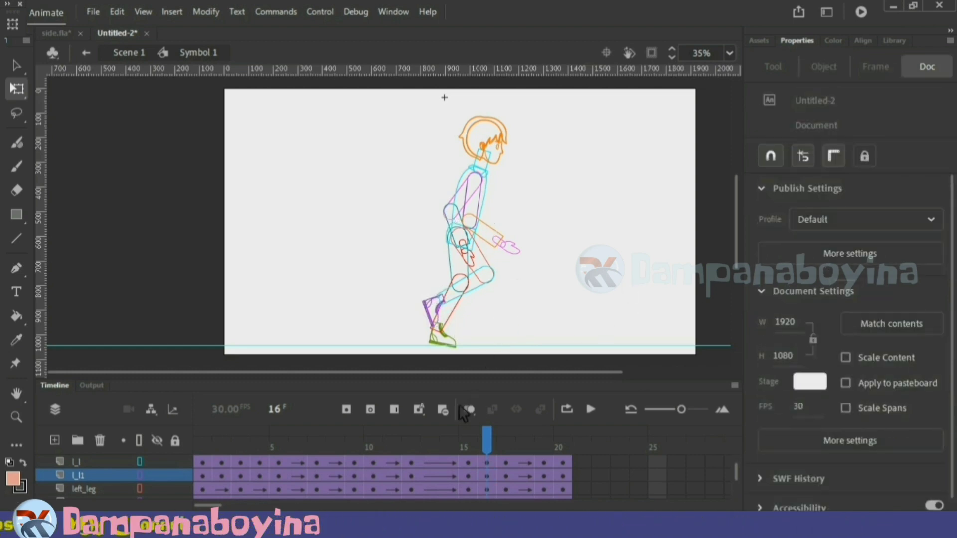
Insert keyframes on frame 18 for all layers and display the layers as outlines.
left_click(139, 440)
left_click_drag(487, 436, 537, 441)
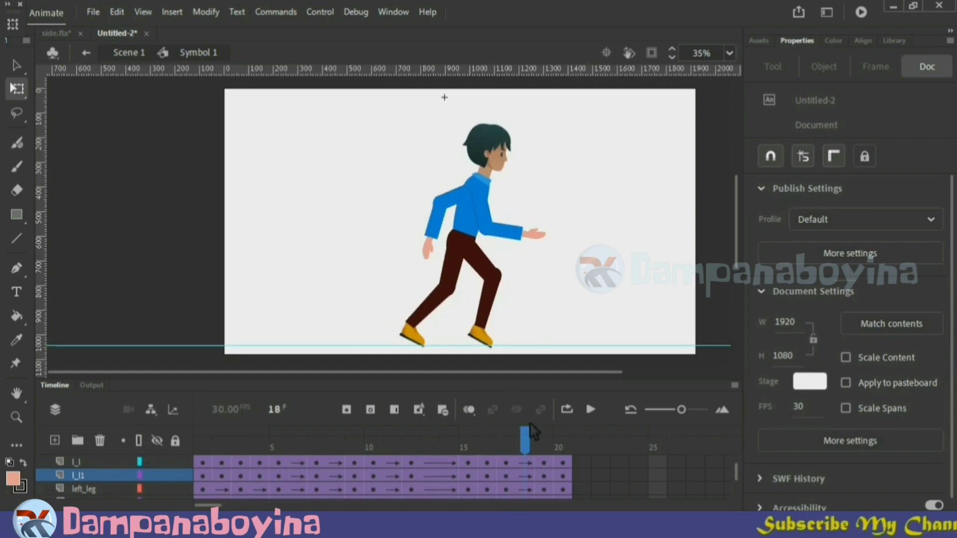
left_click(527, 440)
key("F6")
left_click(139, 440)
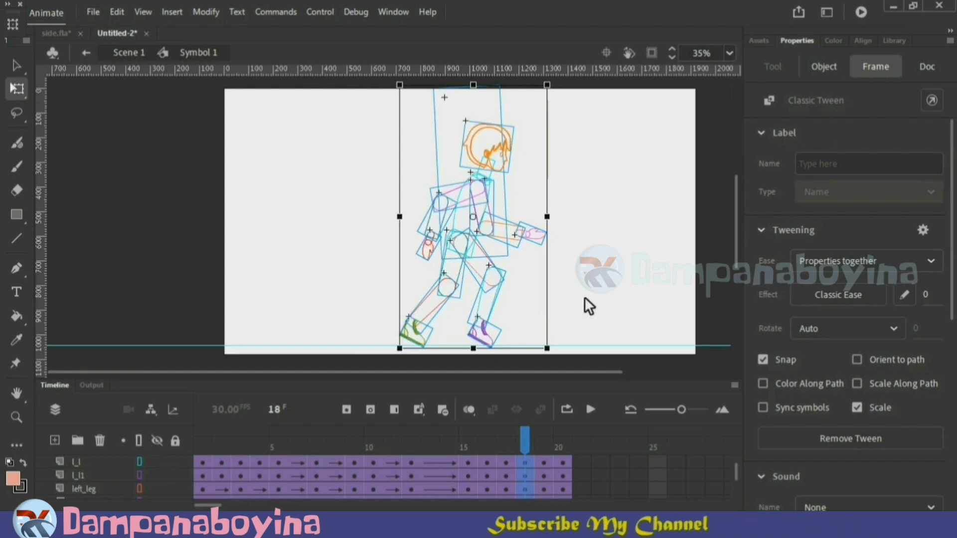
left_click(612, 290)
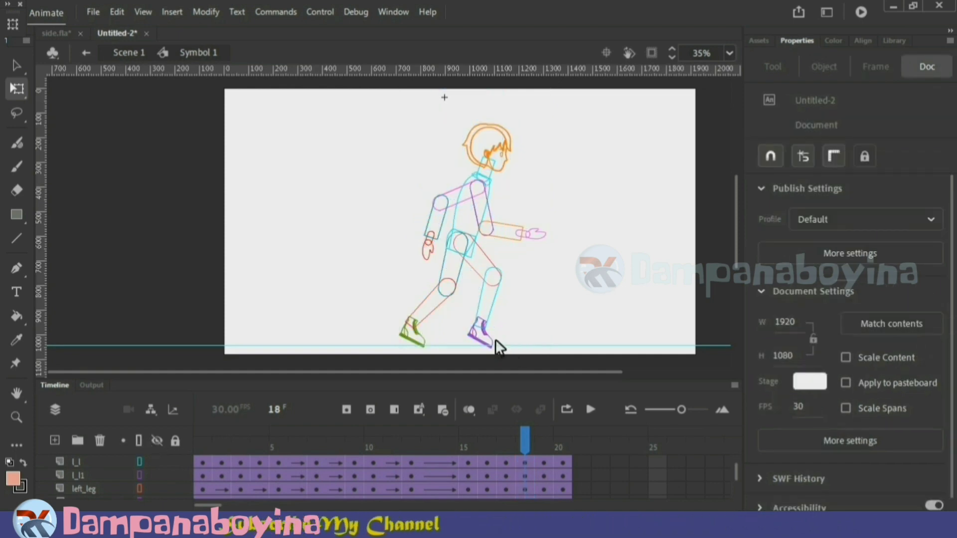
Nudge the left lower leg and foot slightly down to the knee on frame 18, and rotate the foot toe-up.
left_click(495, 339)
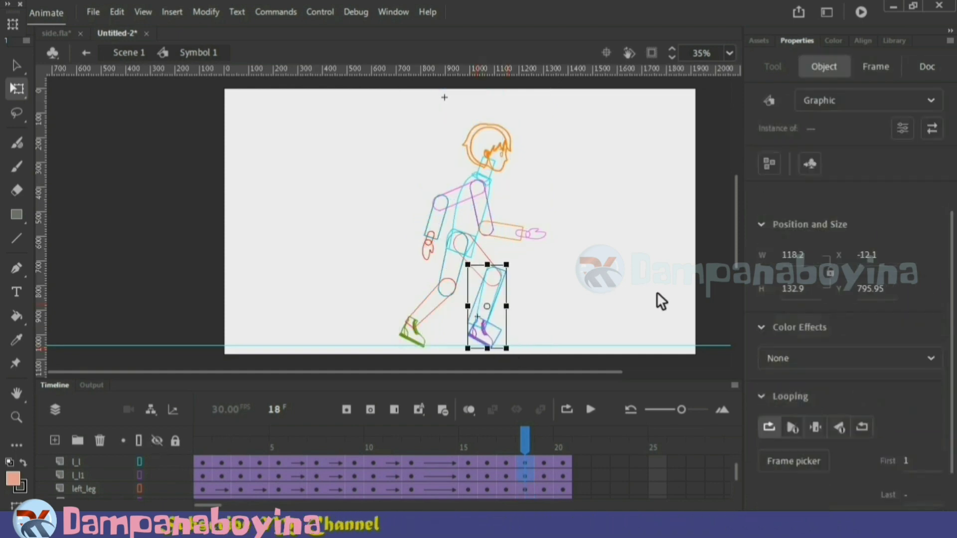
left_click(573, 315)
left_click(480, 339)
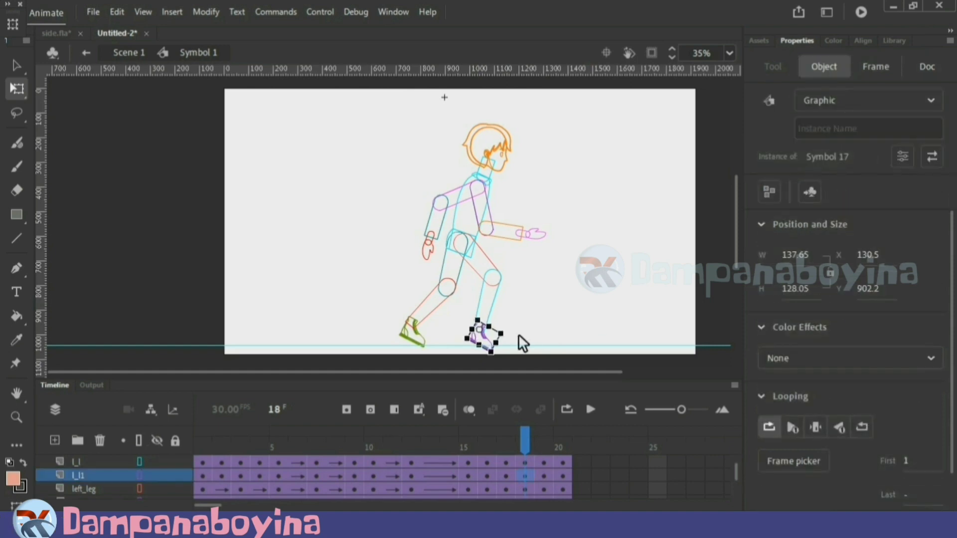
left_click(549, 311)
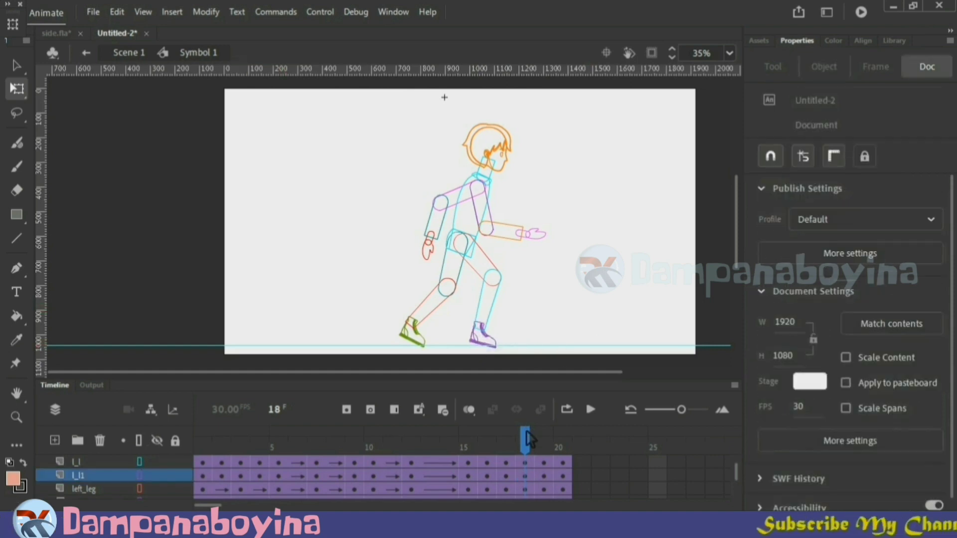
Play back the run cycle inside the symbol to check the corrected joints.
left_click(591, 409)
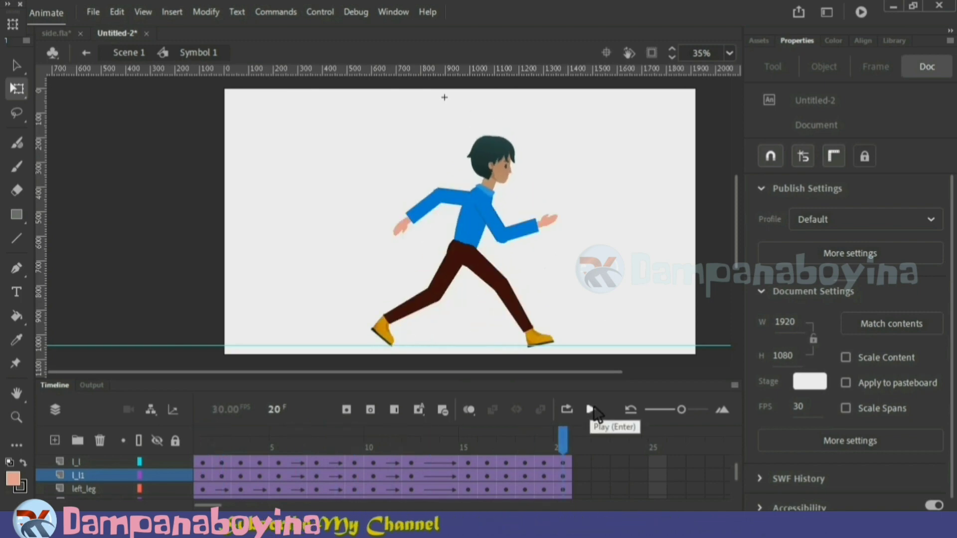
left_click(593, 407)
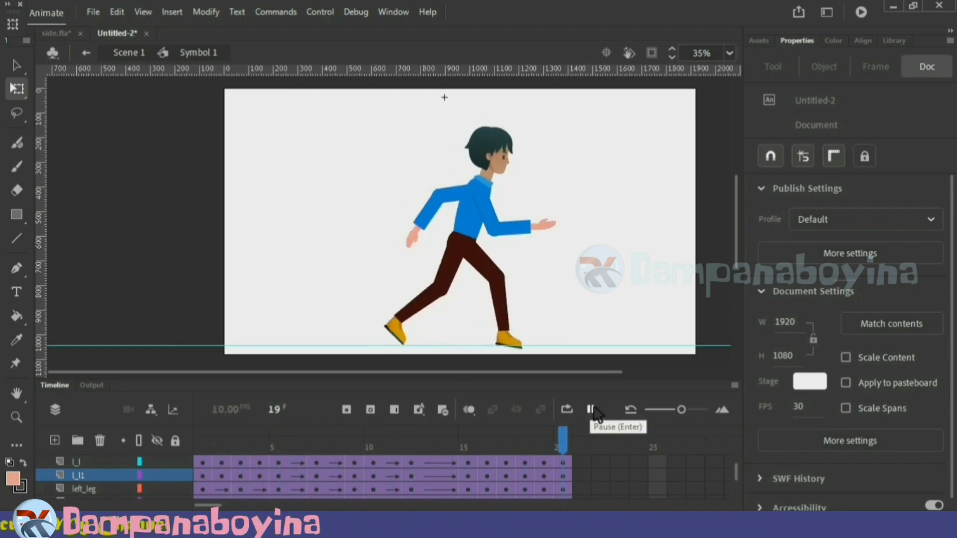
left_click(594, 409)
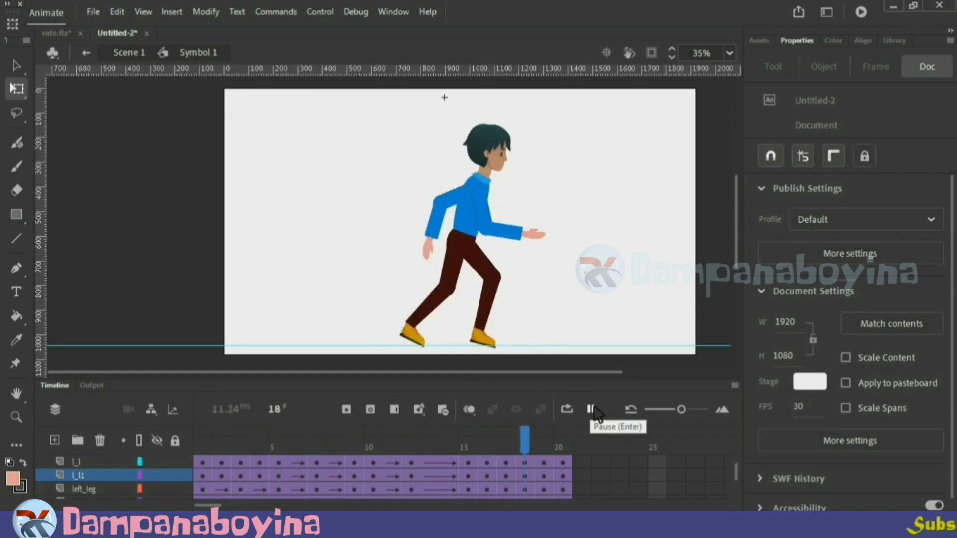
Return to the main scene and extend the character layer with frames up to frame 10.
double_click(618, 290)
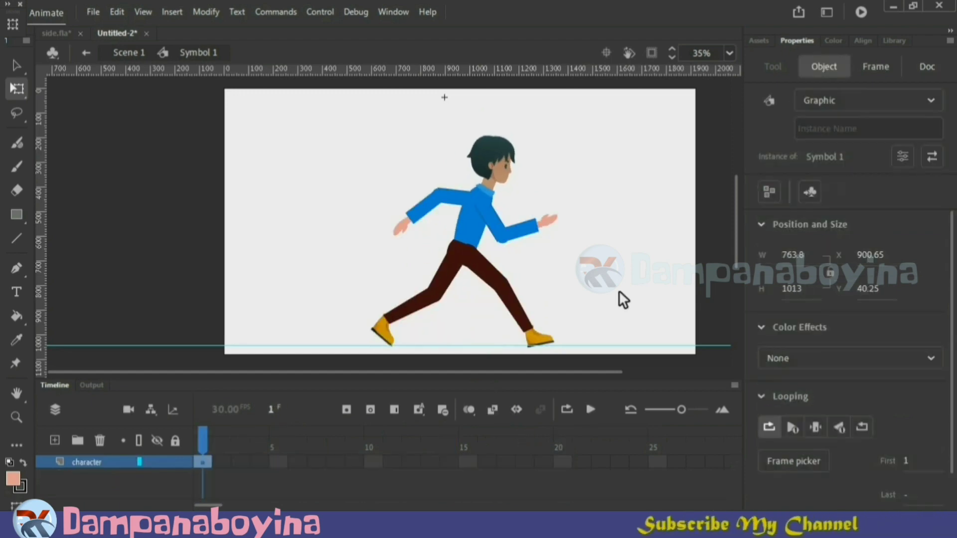
left_click(374, 461)
right_click(373, 462)
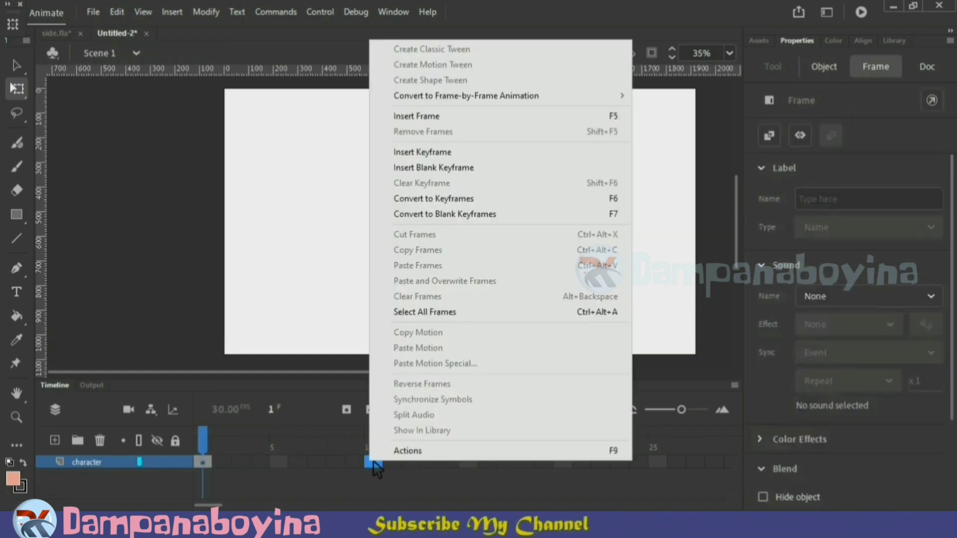
left_click(428, 116)
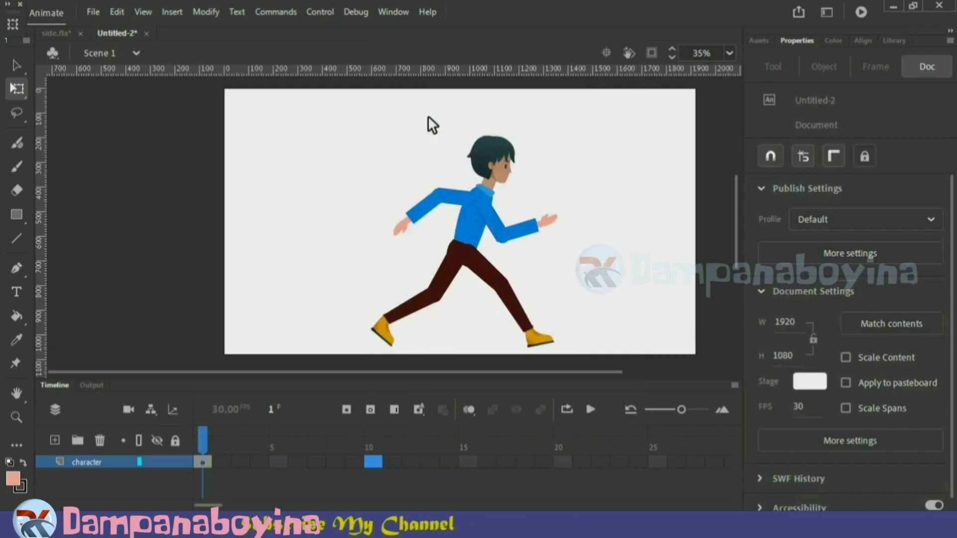
Play the main timeline, test the movie to preview the run cycle, and close the preview window.
left_click(591, 409)
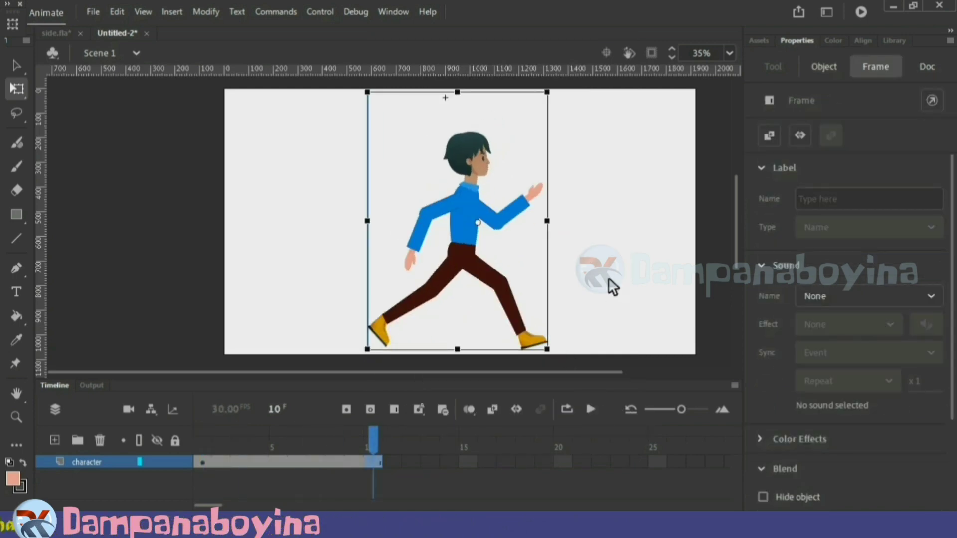
key("ctrl+Return")
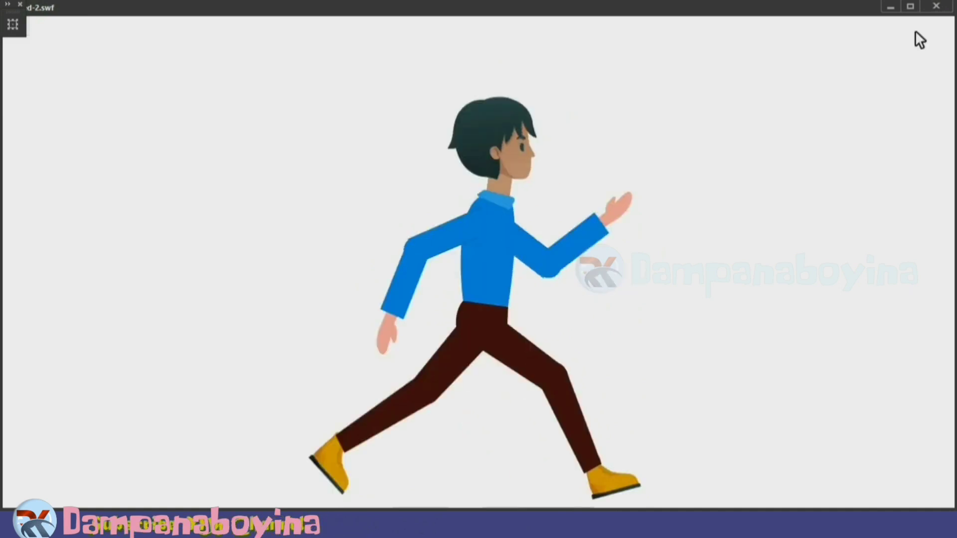
left_click(936, 6)
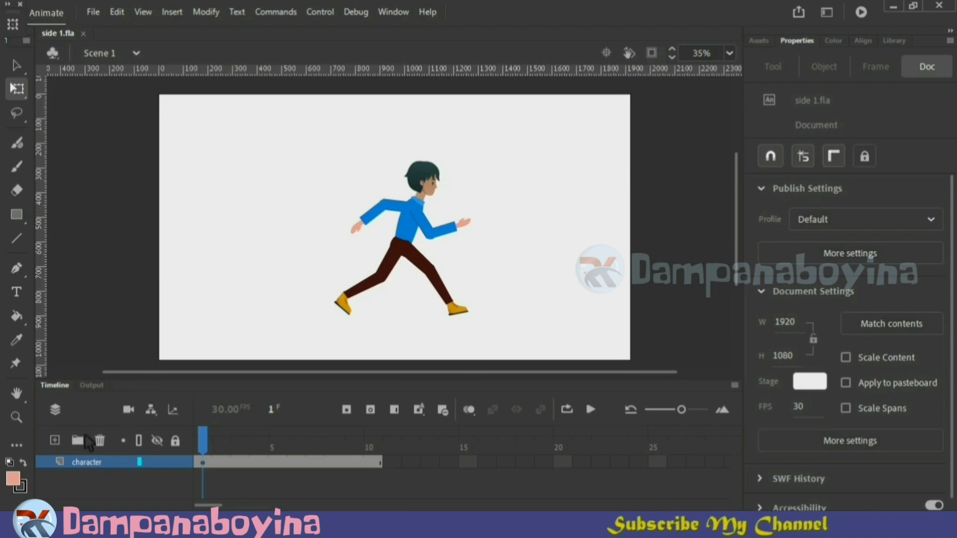
Add a layer above the character and import the background file "17986 [Converted].ai" from the bg folder to the stage as Animate layers.
left_click(55, 441)
left_click(127, 505)
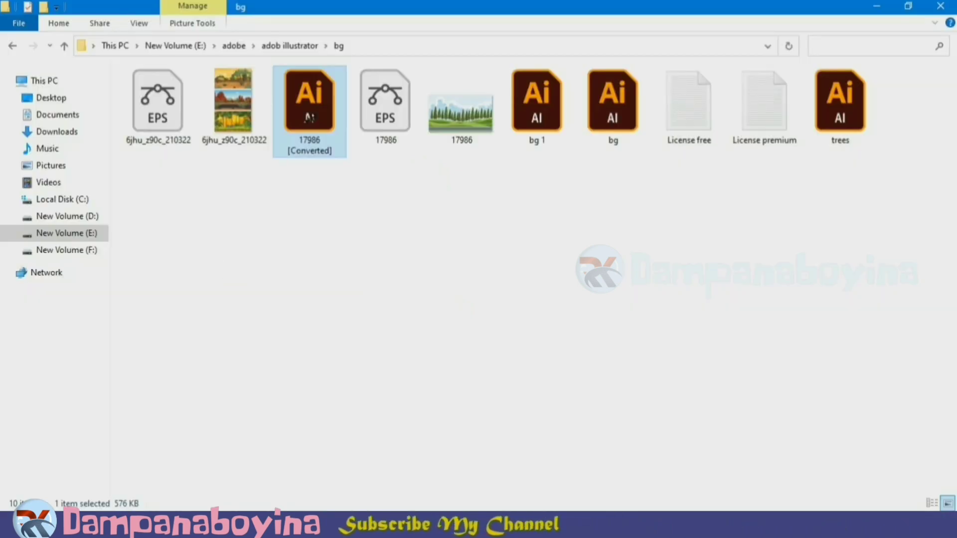
left_click_drag(310, 118, 377, 301)
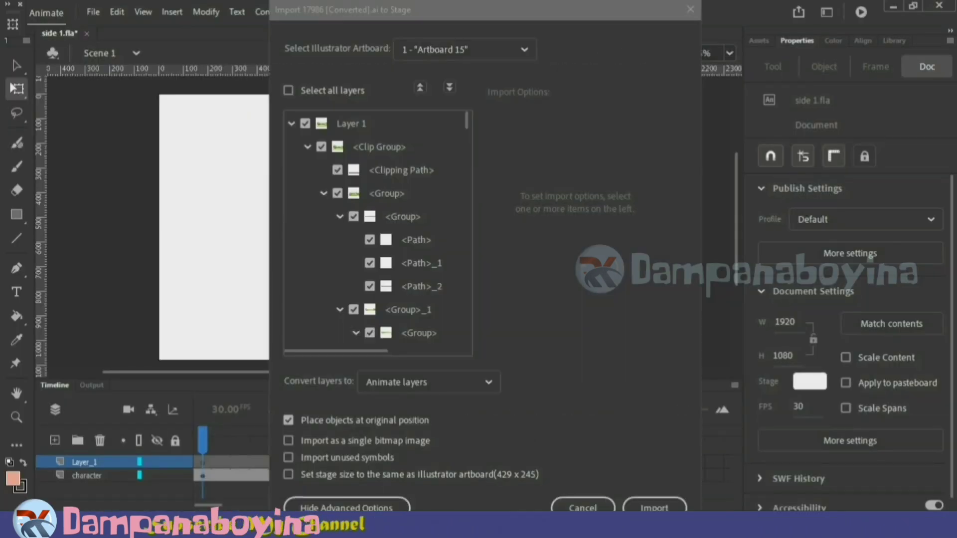
left_click(655, 503)
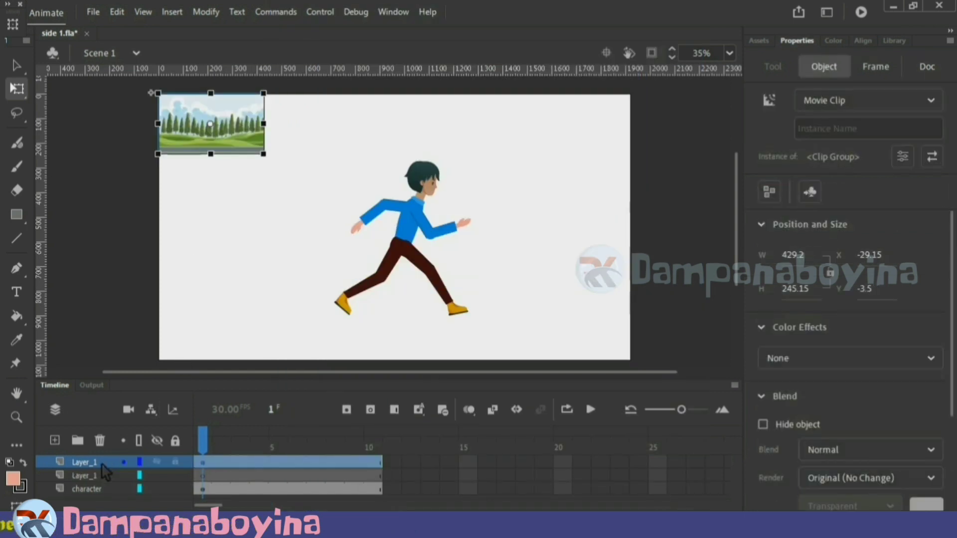
Delete the empty layer between the background and character layers and move the background image to the middle of the stage.
left_click(105, 471)
left_click(99, 440)
left_click(246, 139)
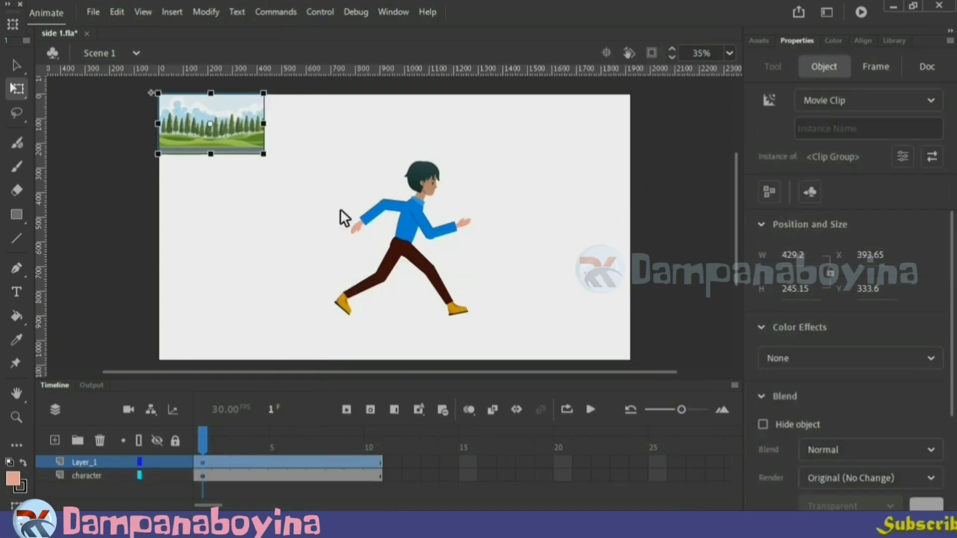
left_click_drag(237, 123, 410, 247)
left_click(280, 211)
Scale the background image up with Free Transform to about 1890 × 1079 px and nudge it into line with the stage.
key("ctrl+minus")
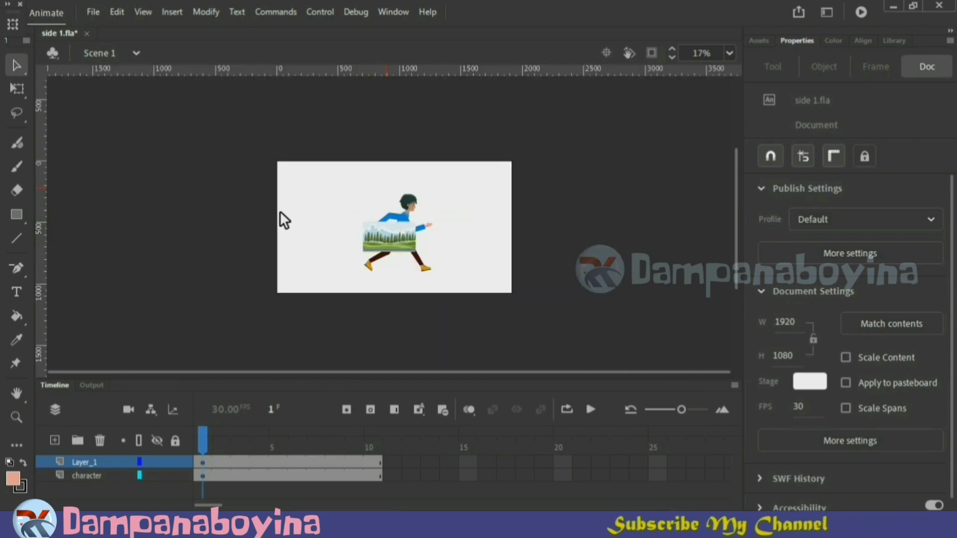
left_click(405, 237)
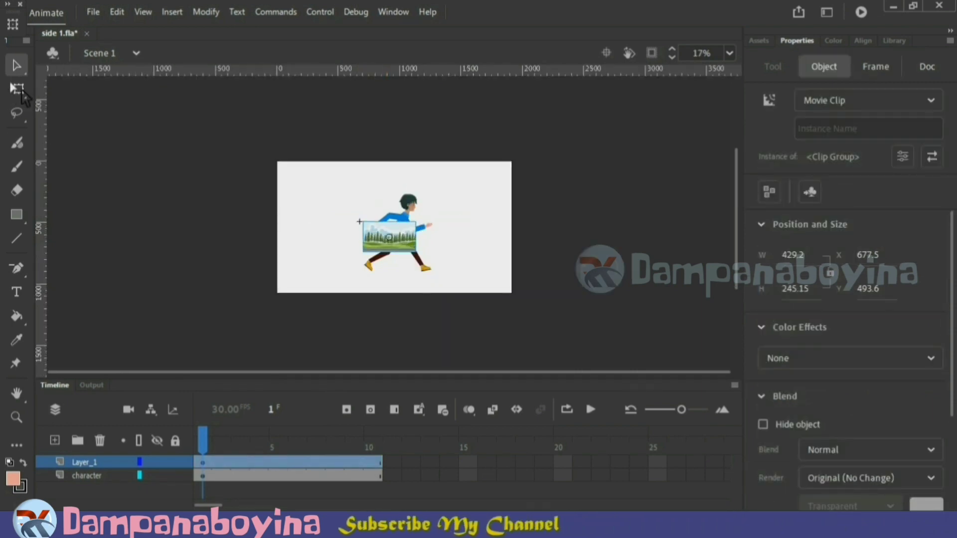
left_click(20, 90)
left_click_drag(422, 226, 512, 146)
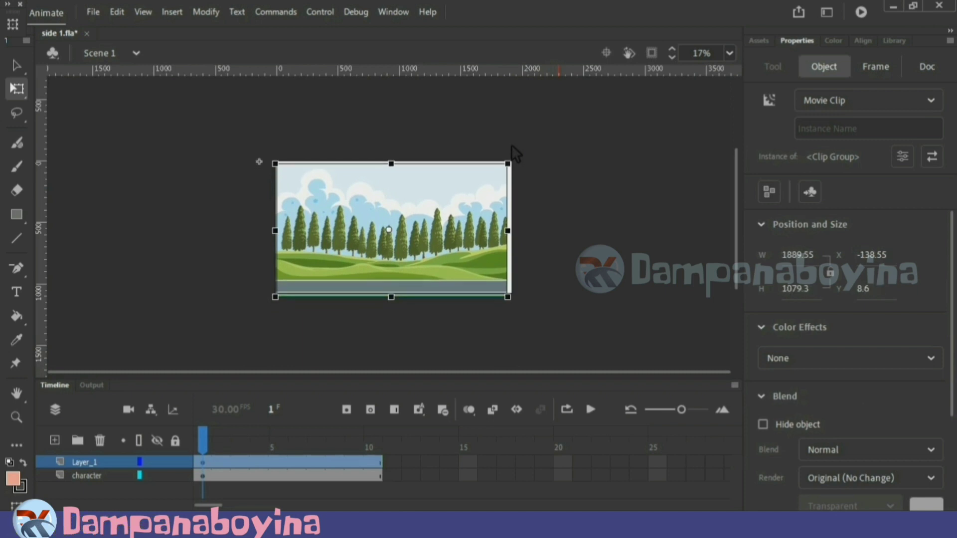
key("Right")
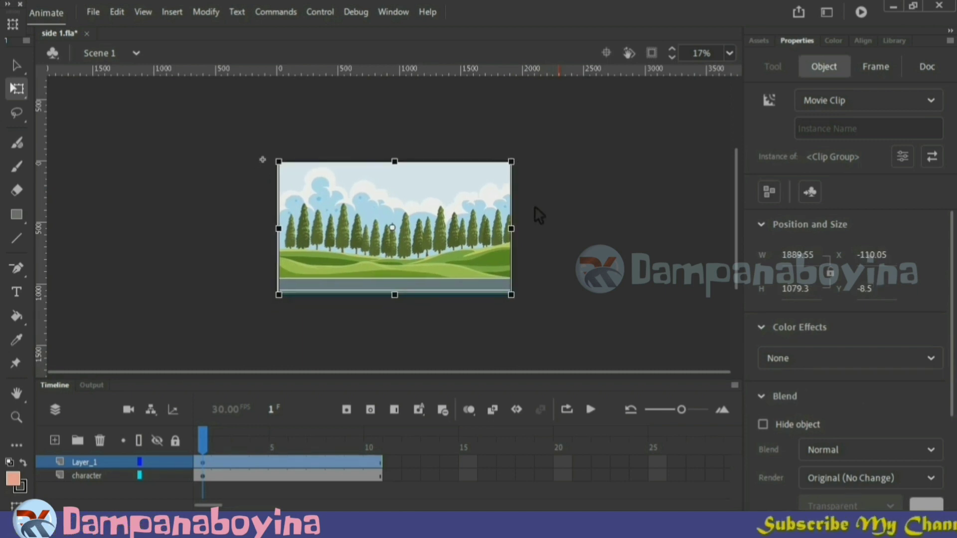
Stretch the background horizontally on both sides of the stage to a width of about 7285 px.
left_click_drag(516, 232, 756, 224)
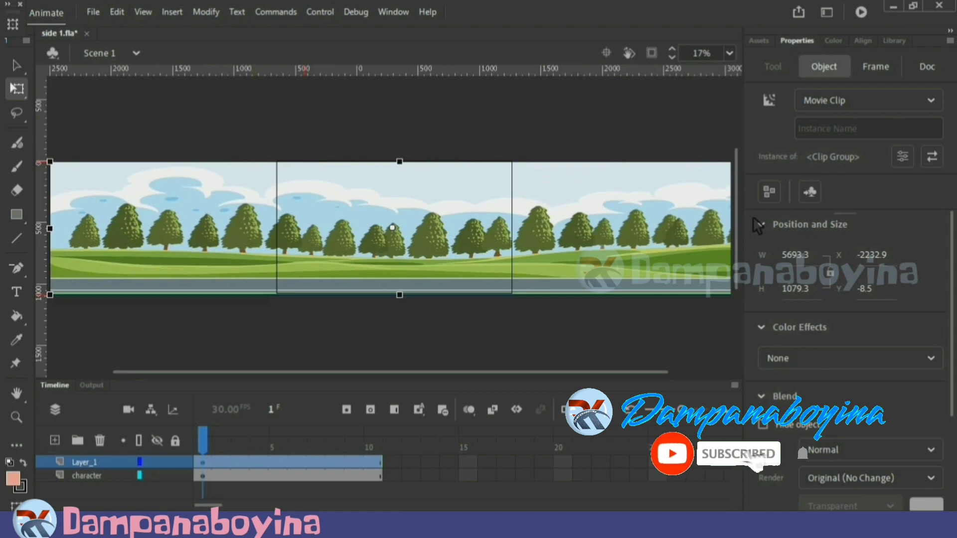
left_click_drag(657, 372, 724, 373)
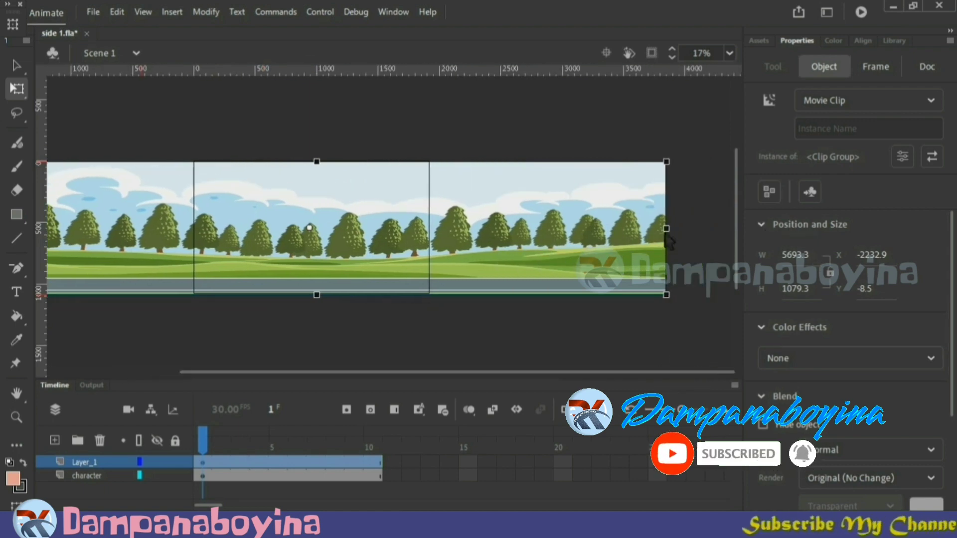
left_click_drag(670, 231, 732, 229)
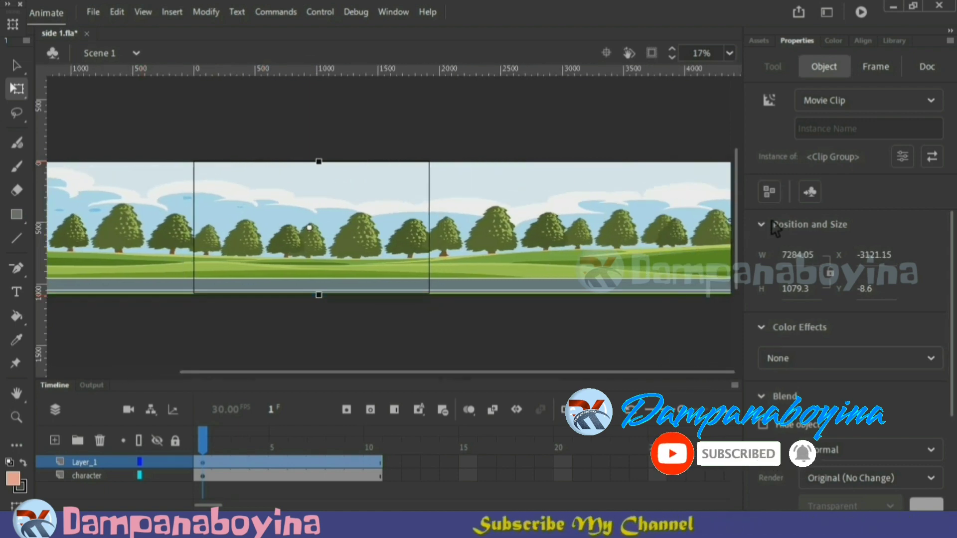
left_click_drag(638, 373, 528, 380)
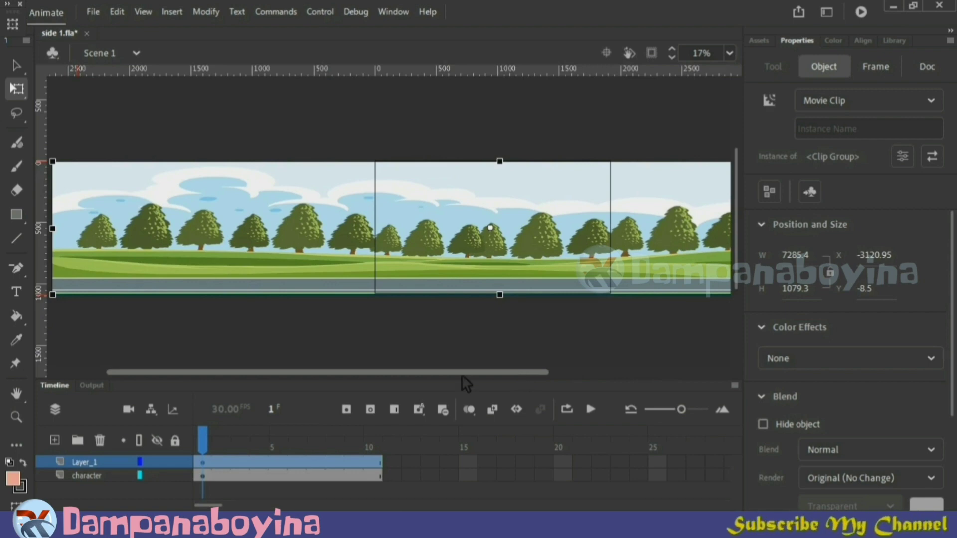
Move the background layer below the character layer and lower the character so its feet rest on the road.
left_click_drag(87, 463, 102, 482)
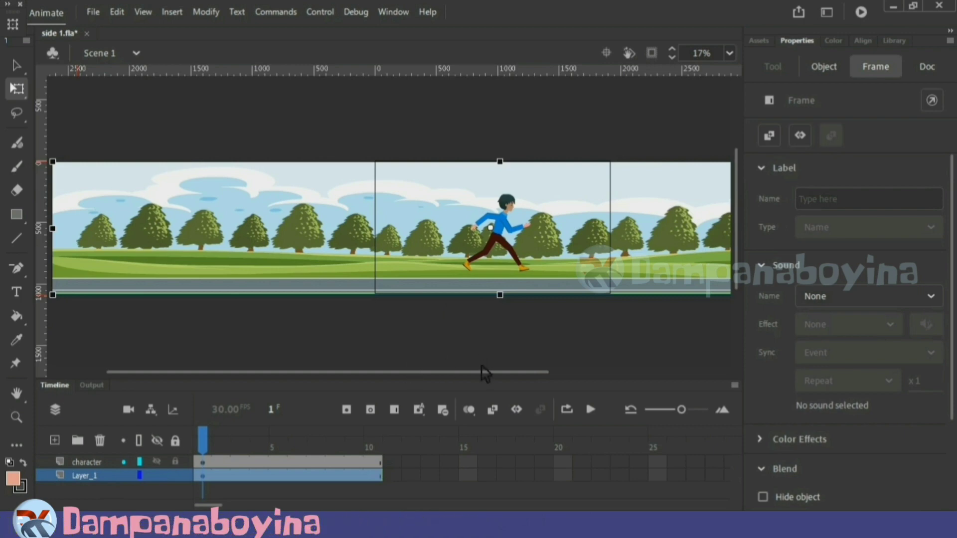
left_click_drag(482, 372, 531, 373)
left_click(86, 462)
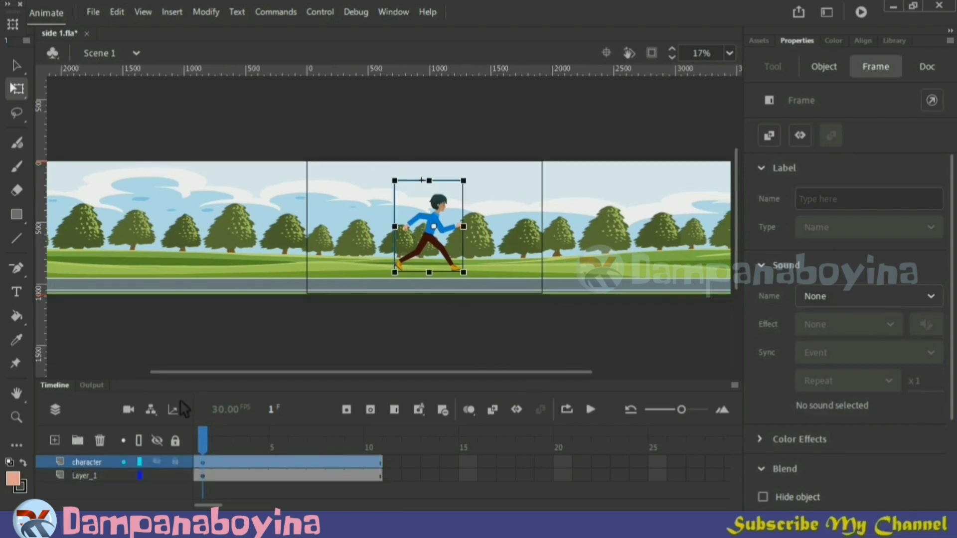
key("Down")
key("Down")
key("Down")
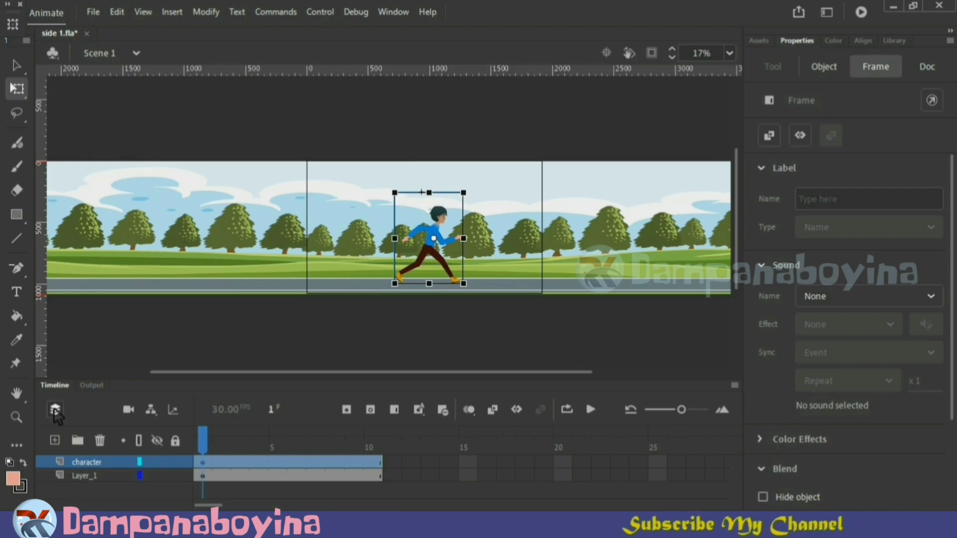
key("ctrl+=")
scroll(738, 239, "up", 2)
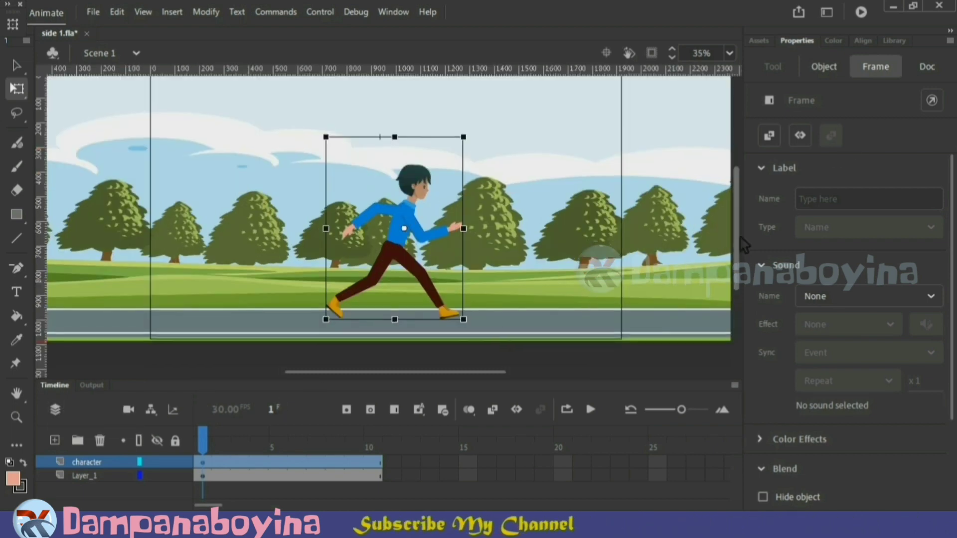
Save the document and rename the background layer as bg.
key("ctrl+s")
left_click(83, 476)
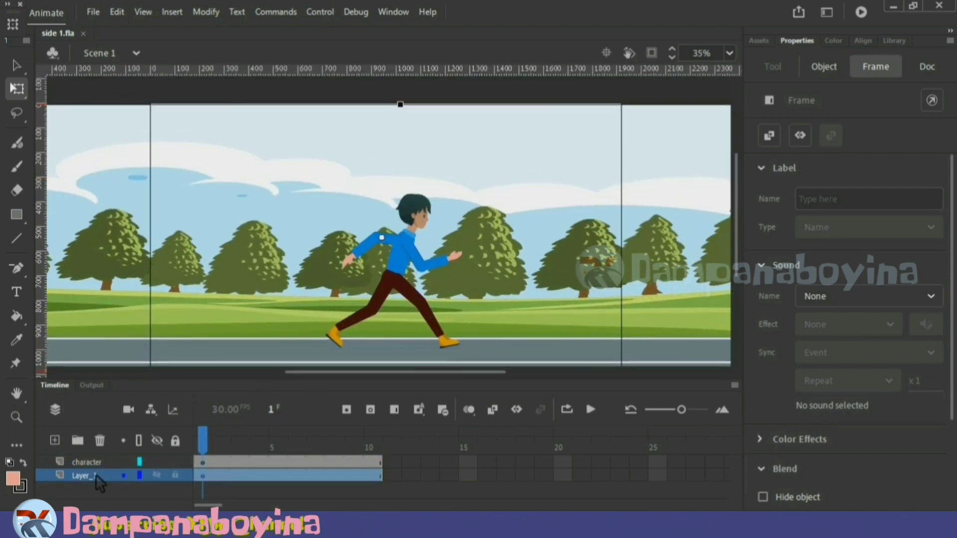
type("bg")
left_click(108, 489)
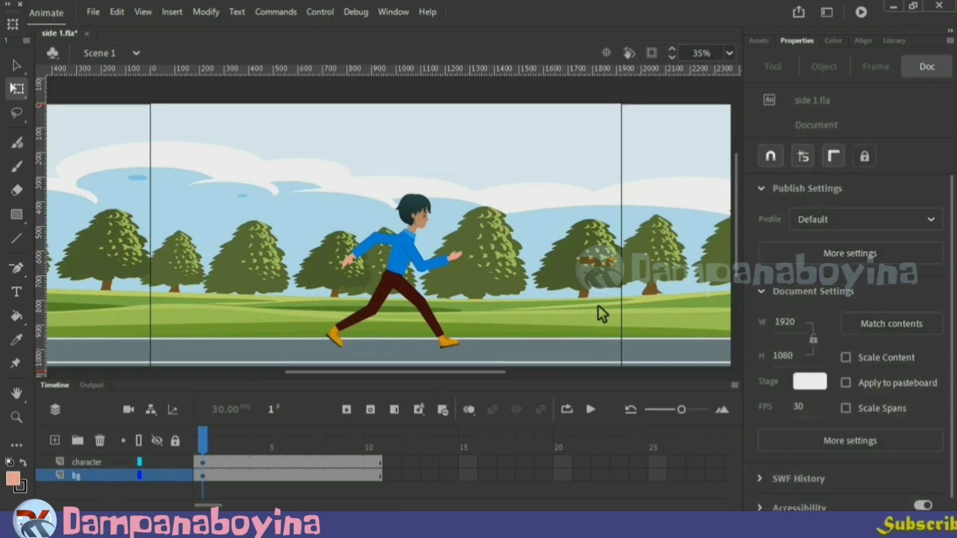
At frame 1, slide the background right to about X -725, Y -15, with its left end just outside the stage.
left_click(202, 477)
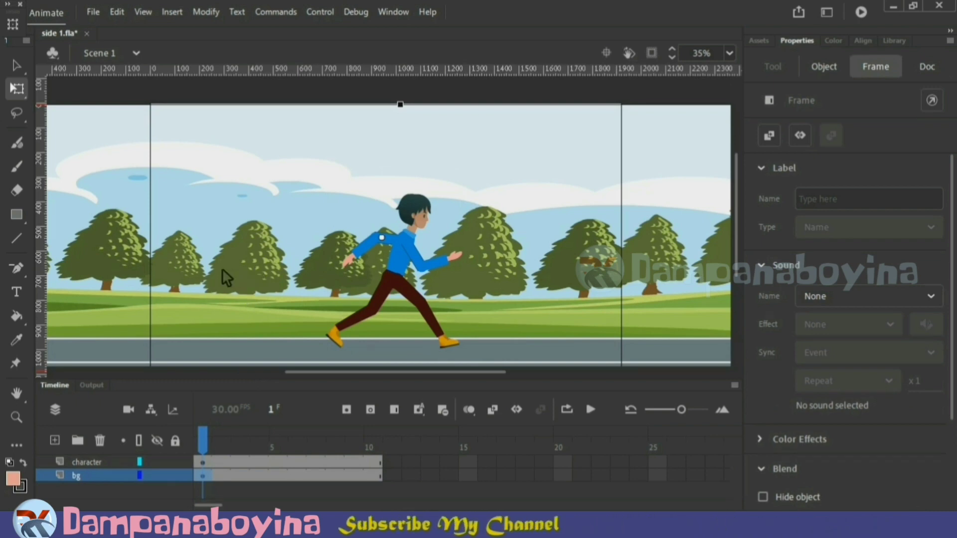
left_click_drag(222, 271, 740, 288)
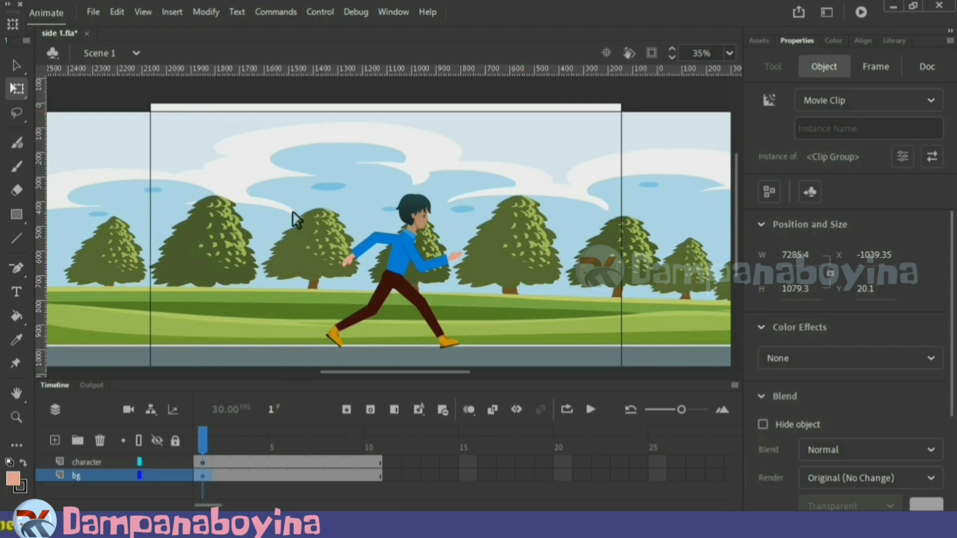
left_click_drag(297, 219, 327, 210)
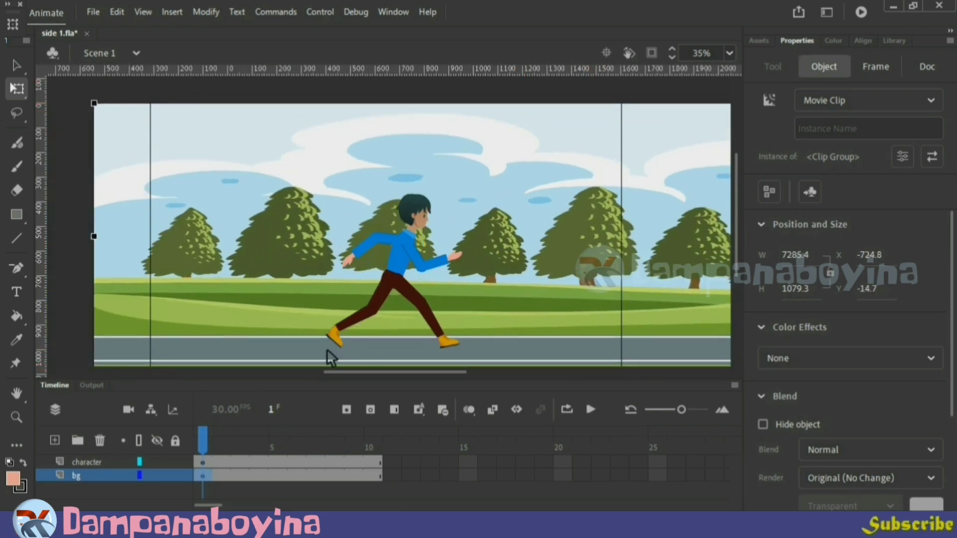
Insert a bg keyframe at frame 10 and slide the background left to about X -5614, its right end just past the stage.
left_click_drag(202, 446, 386, 447)
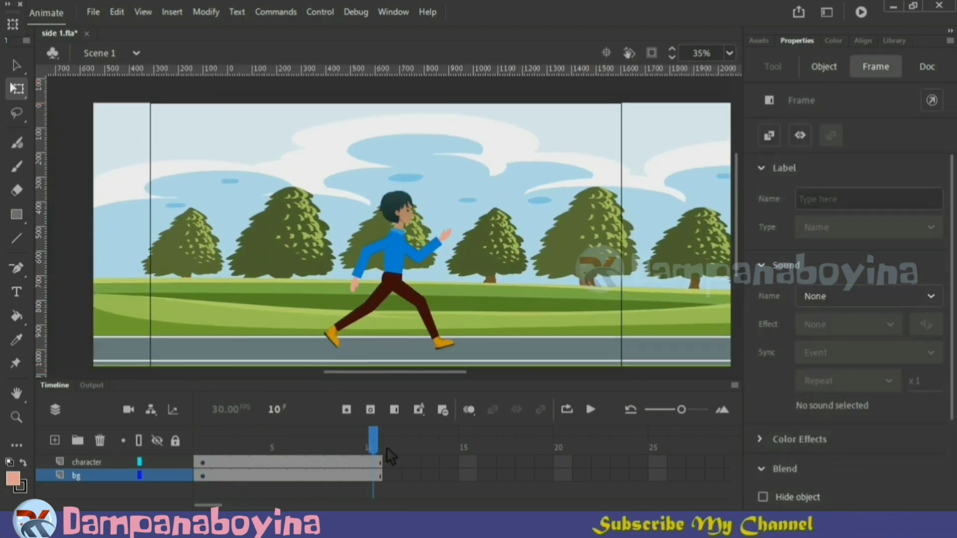
left_click(380, 477)
key("F6")
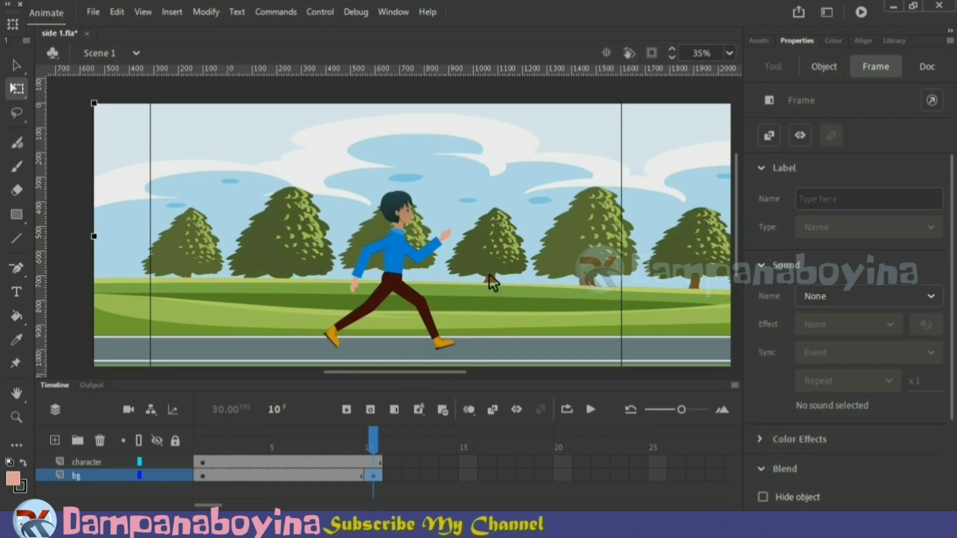
left_click_drag(530, 278, 70, 271)
left_click_drag(534, 254, 124, 243)
left_click_drag(648, 263, 543, 267)
left_click(377, 440)
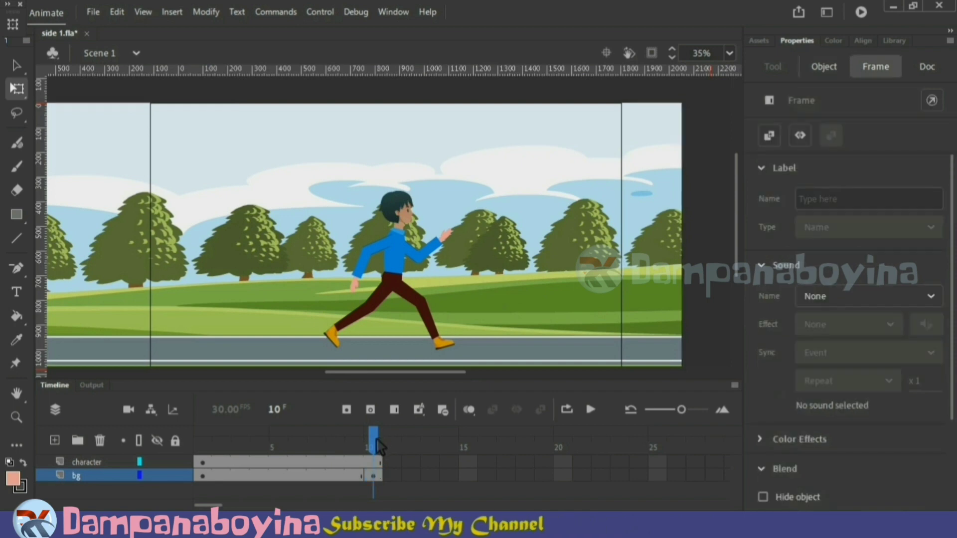
Create a classic tween on the bg layer between frames 1 and 10 and apply one to the frame 10 keyframe too.
mouse_move(377, 439)
left_mouse_down()
mouse_move(244, 456)
mouse_move(373, 451)
left_mouse_up()
left_click(324, 474)
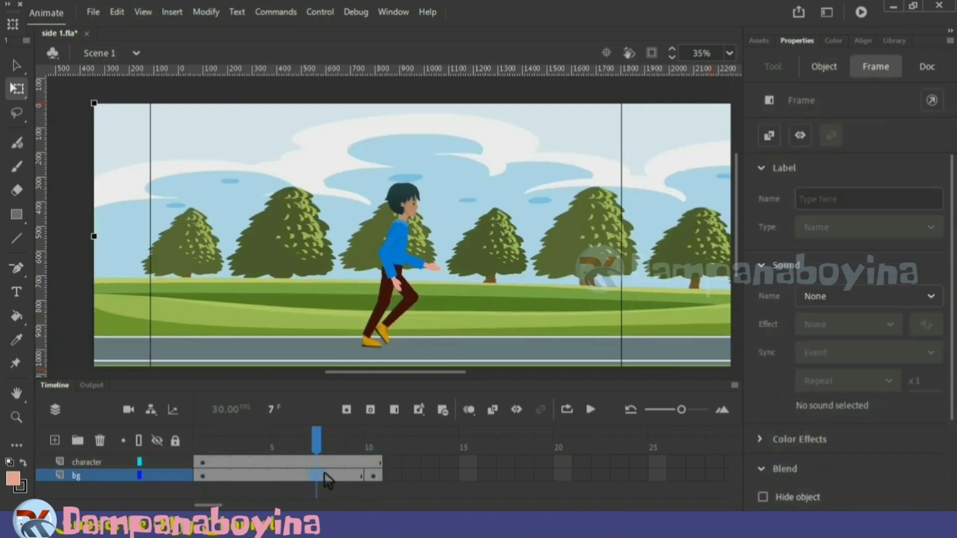
right_click(324, 475)
left_click(405, 60)
right_click(381, 478)
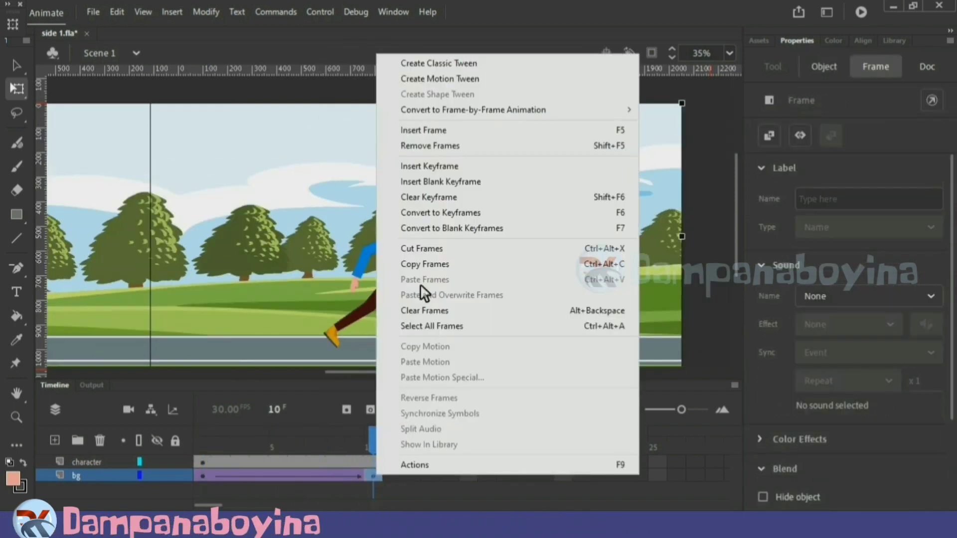
left_click(460, 61)
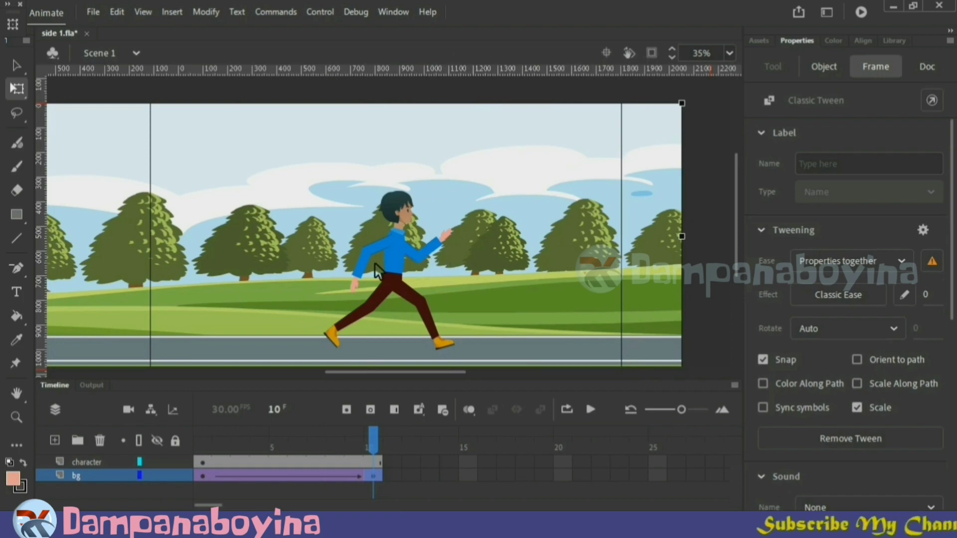
Test the movie to preview the character running past the moving background, and close the preview.
key("ctrl+Return")
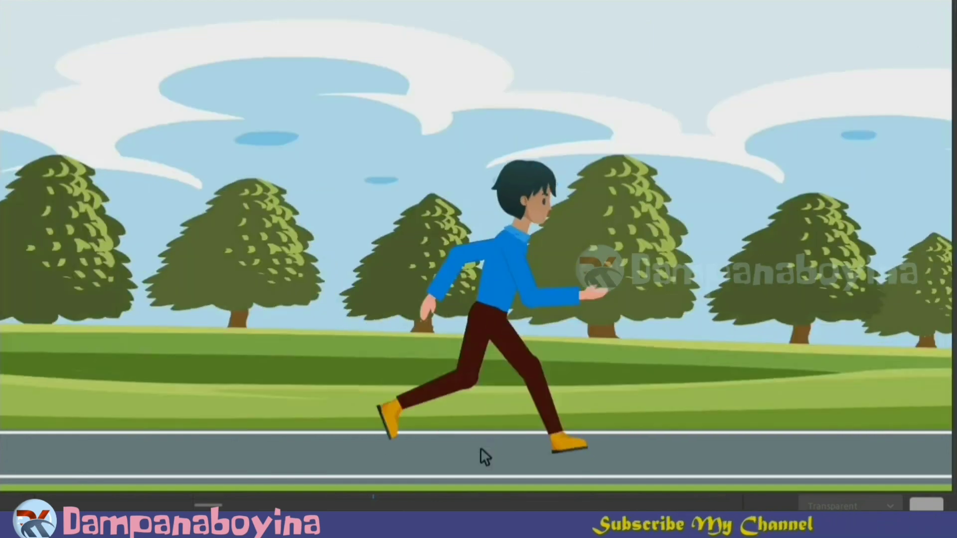
mouse_move(402, 528)
left_click(324, 464)
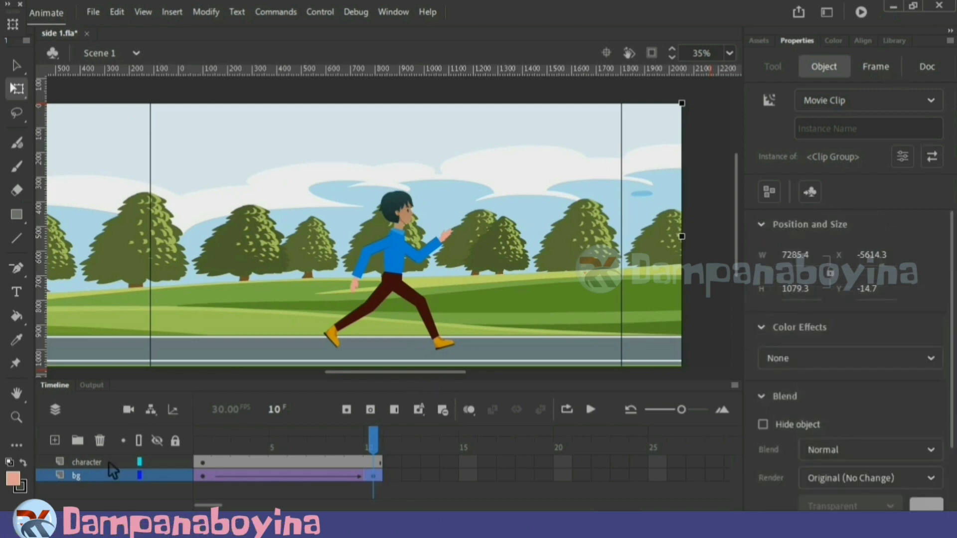
Give the bg layer's frame 10 keyframe a Brightness color effect of -73% and return to frame 1.
left_click(91, 475)
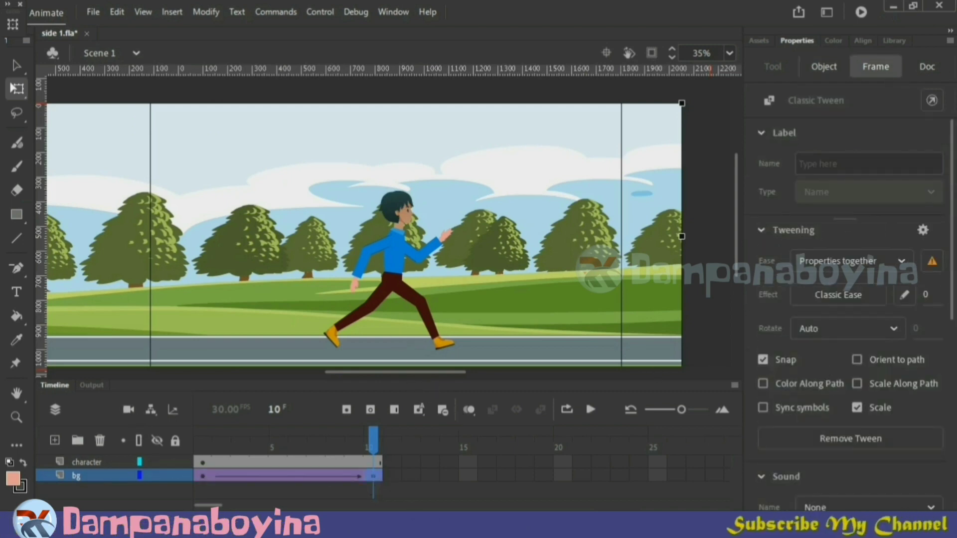
scroll(920, 332, "down", 10)
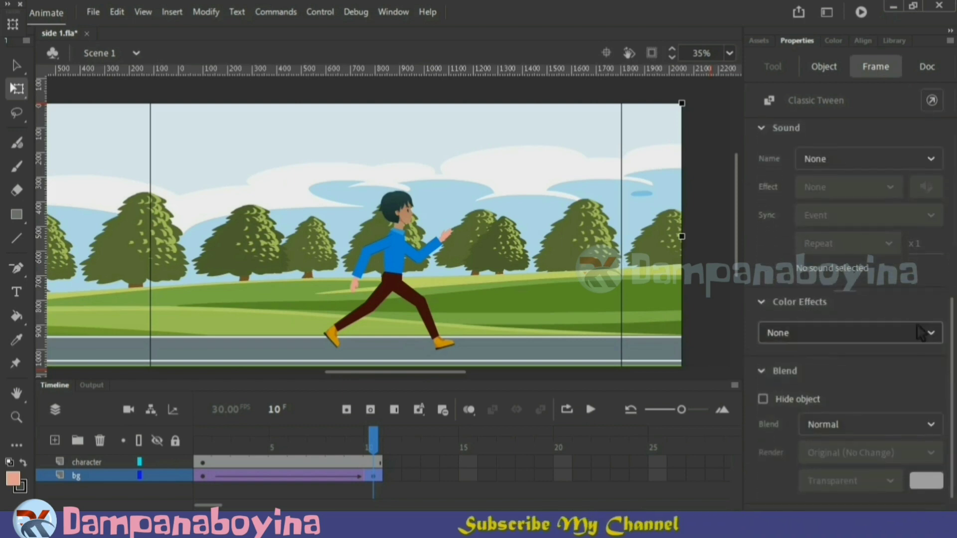
left_click(930, 333)
left_click(791, 378)
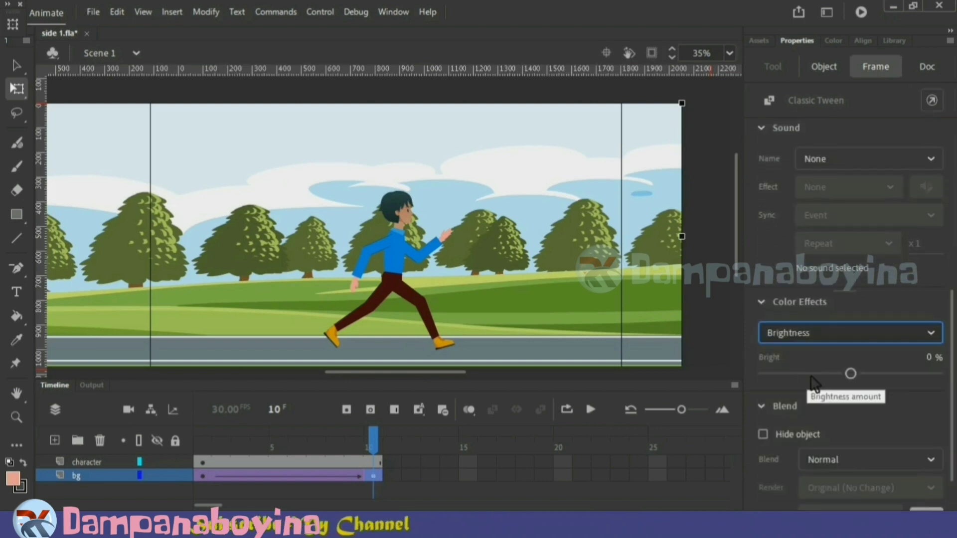
left_click_drag(850, 374, 796, 380)
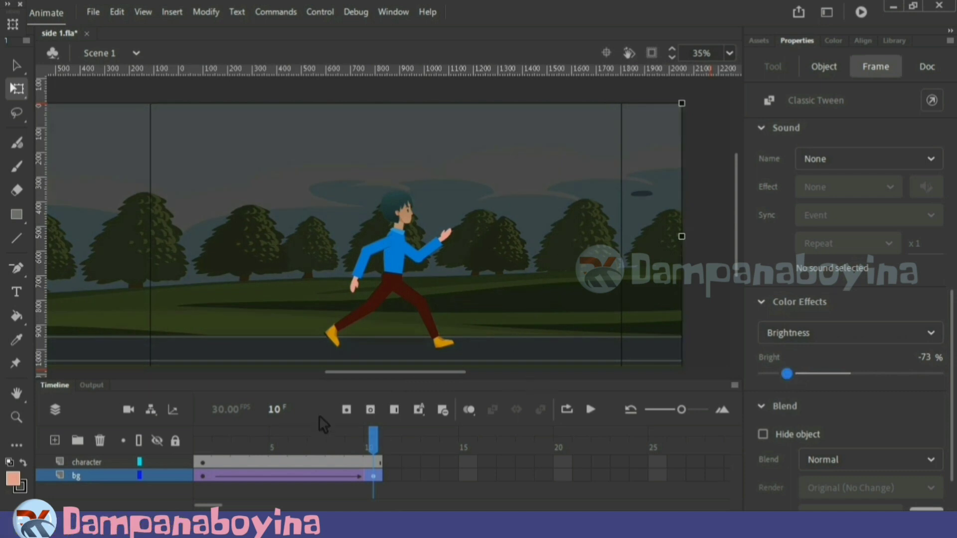
left_click(704, 287)
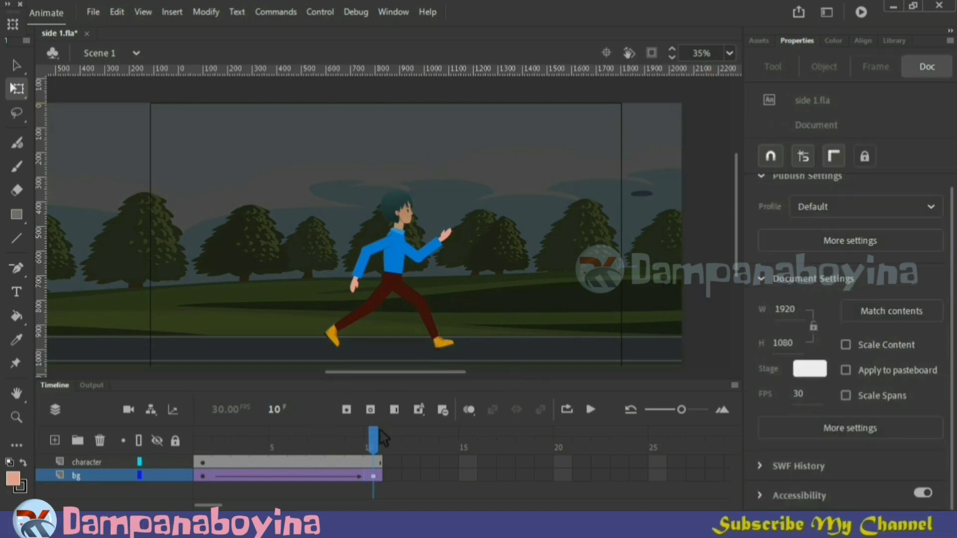
left_click(203, 476)
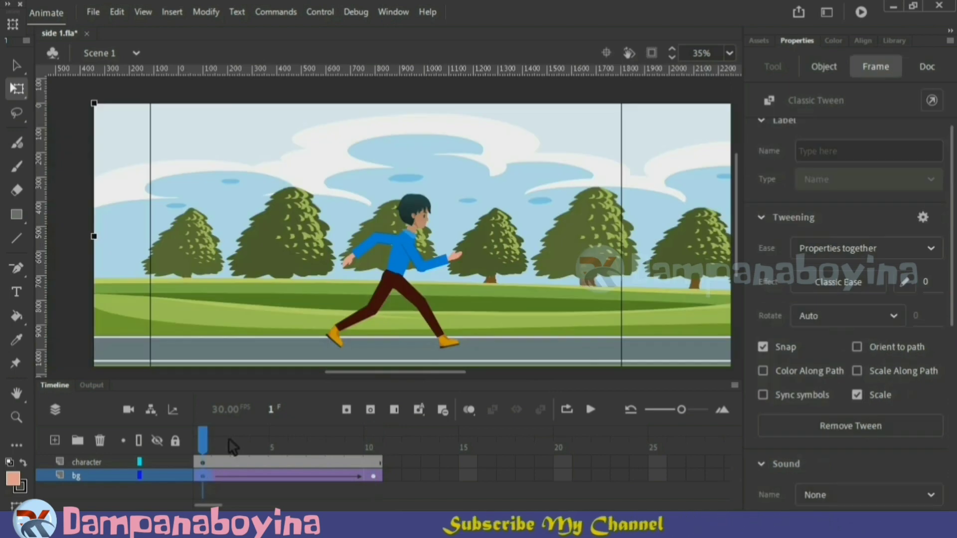
left_click_drag(229, 441, 201, 433)
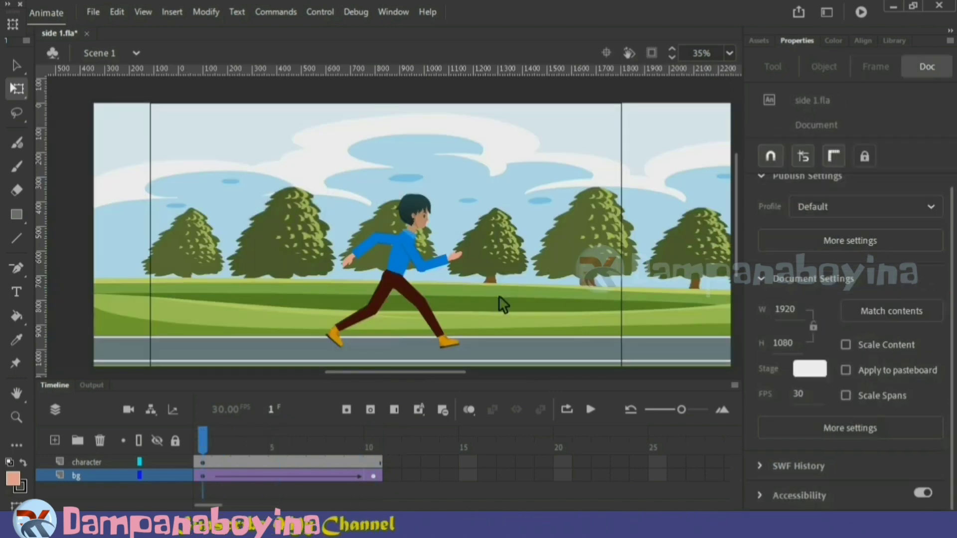